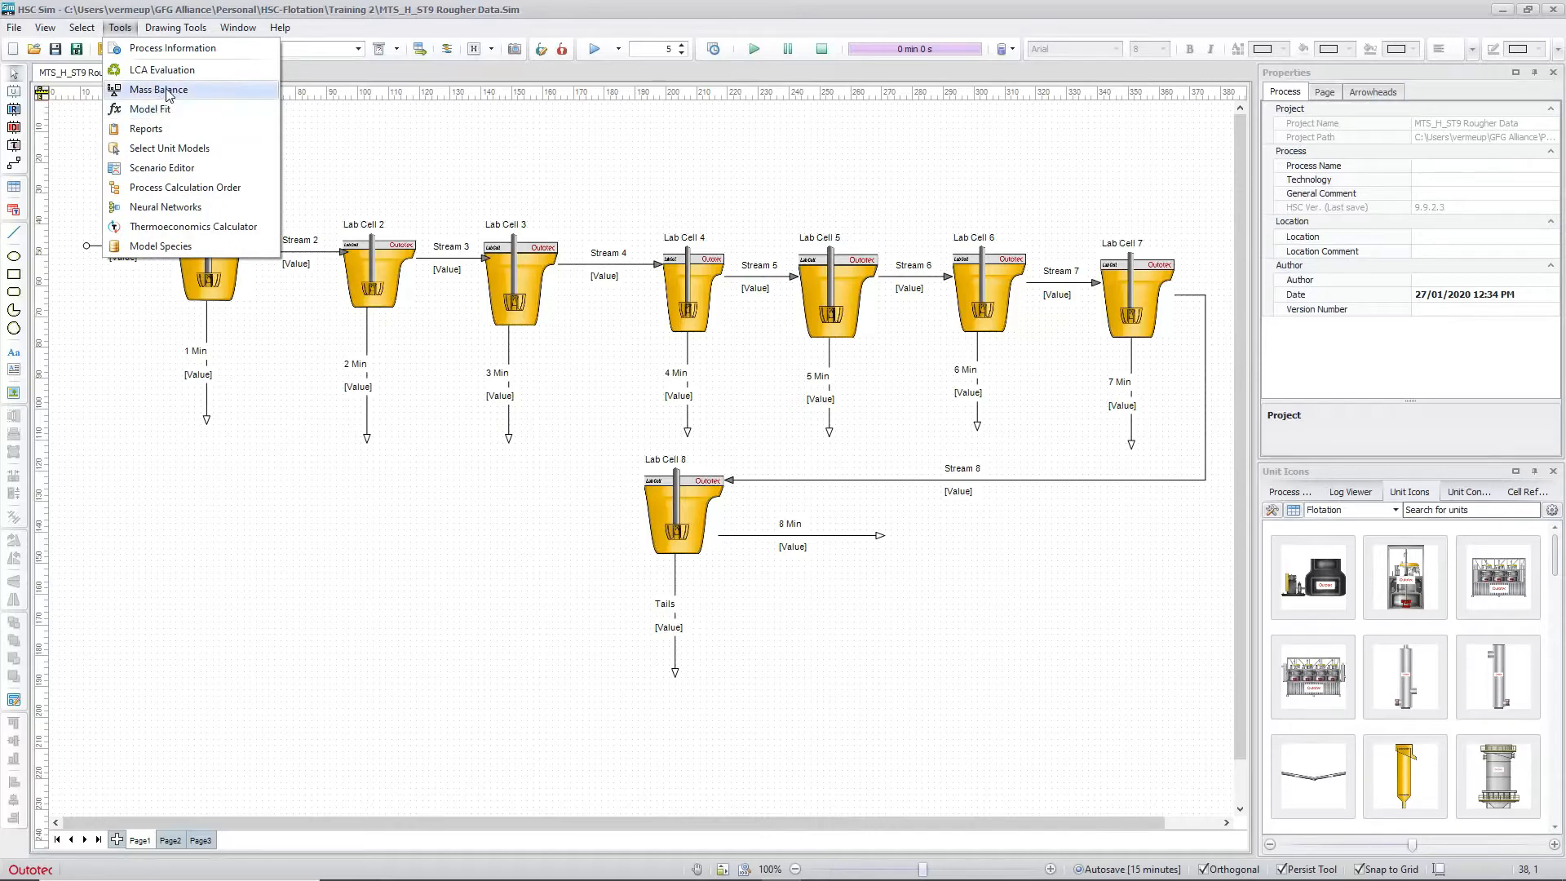
- Open the Mass Balance tool and review the measurement data, data status and standard deviations, ending at the Balance view
{"action": "left_click", "coordinate": [160, 89]}
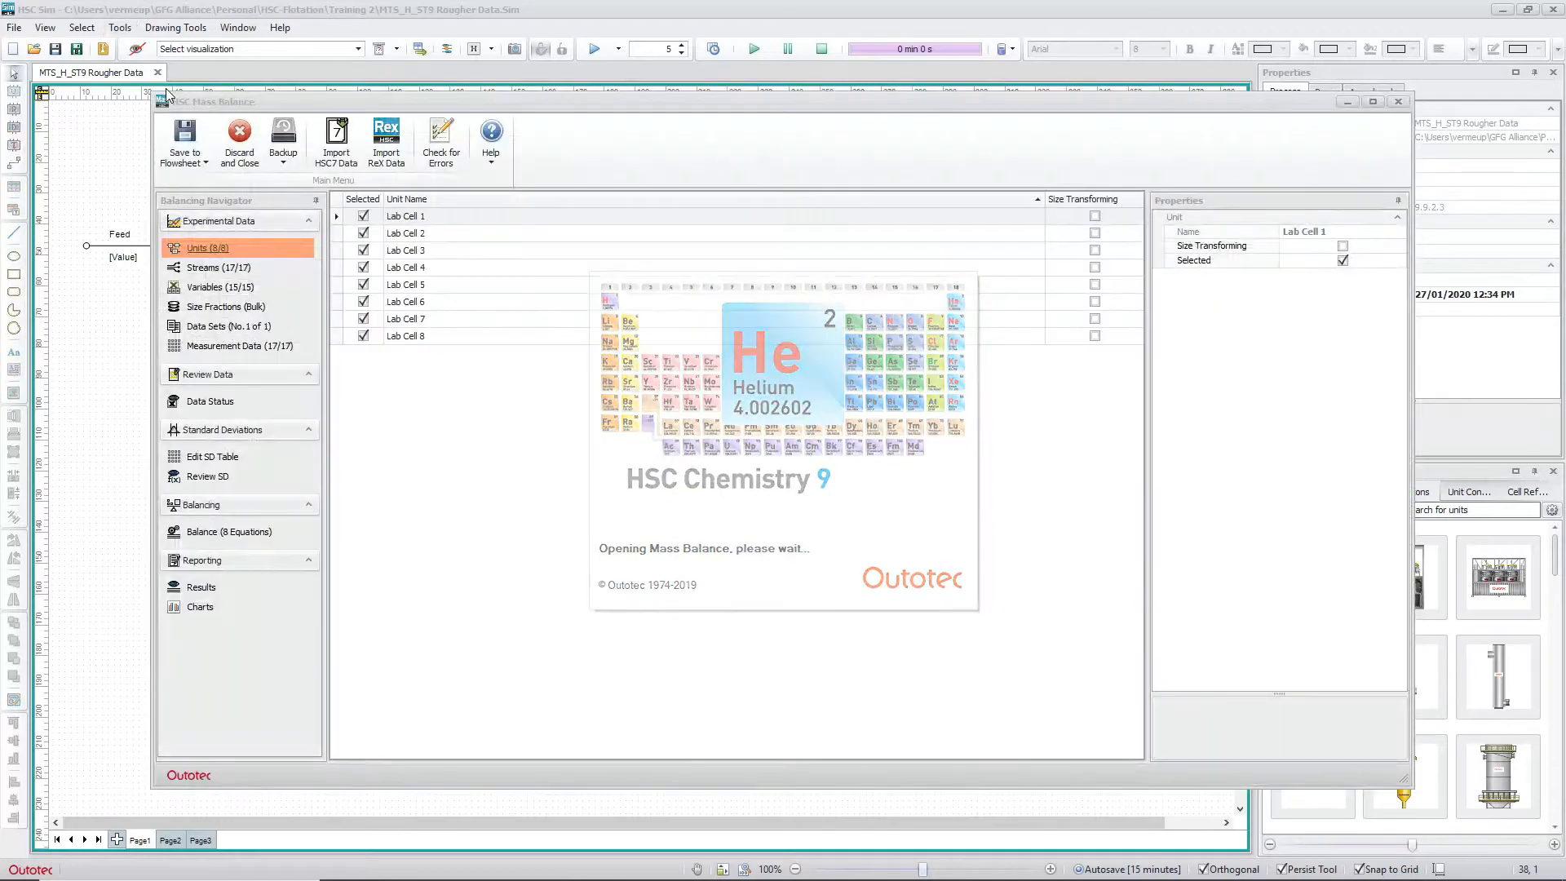
{"action": "left_click", "coordinate": [235, 347]}
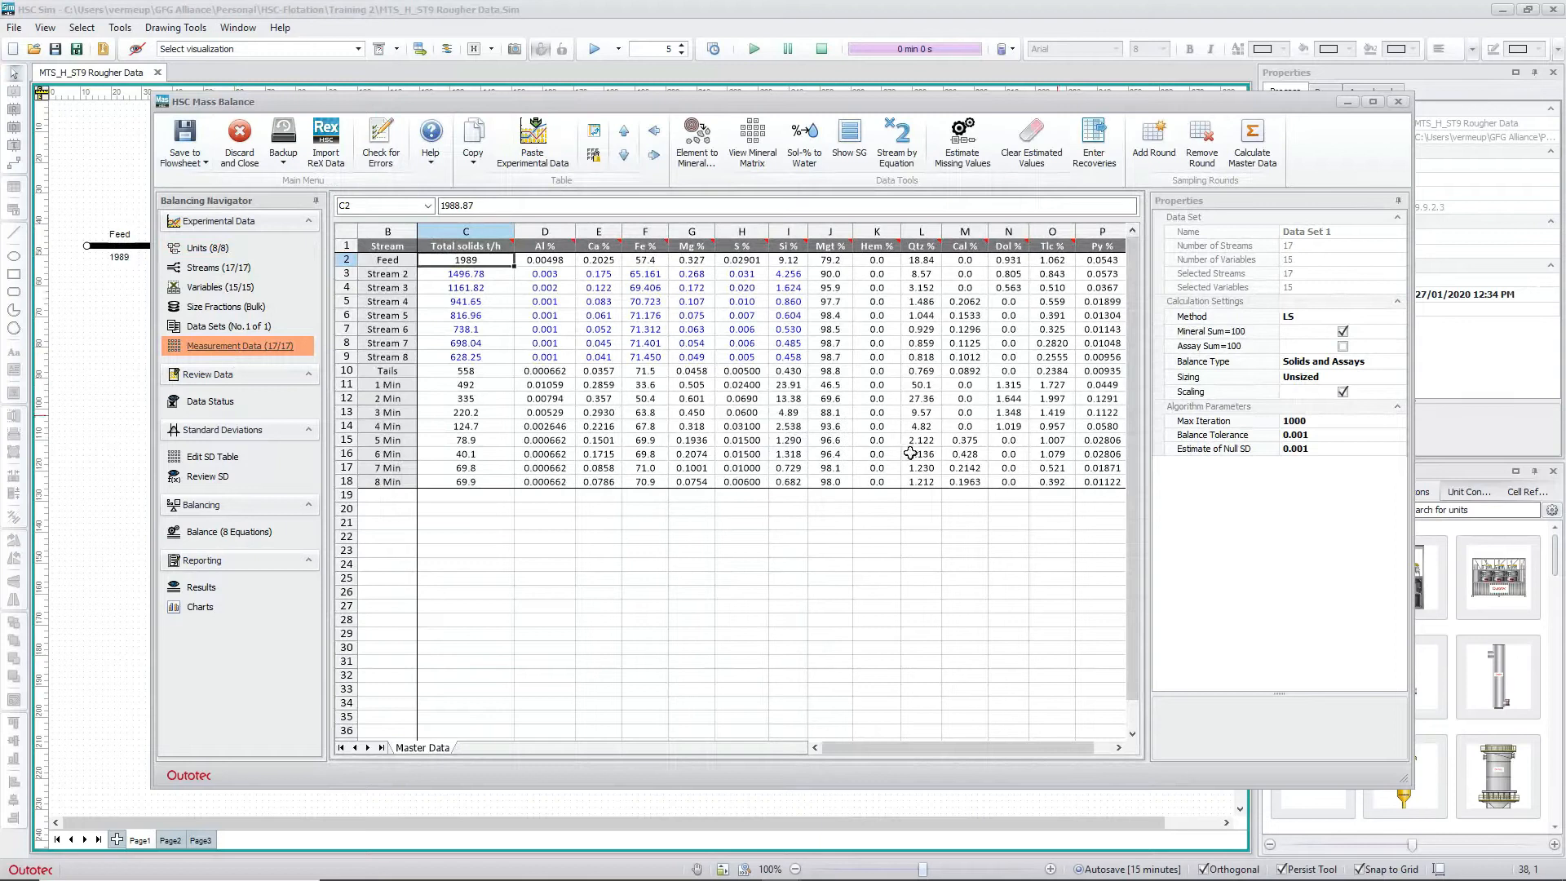
{"action": "left_click", "coordinate": [210, 403]}
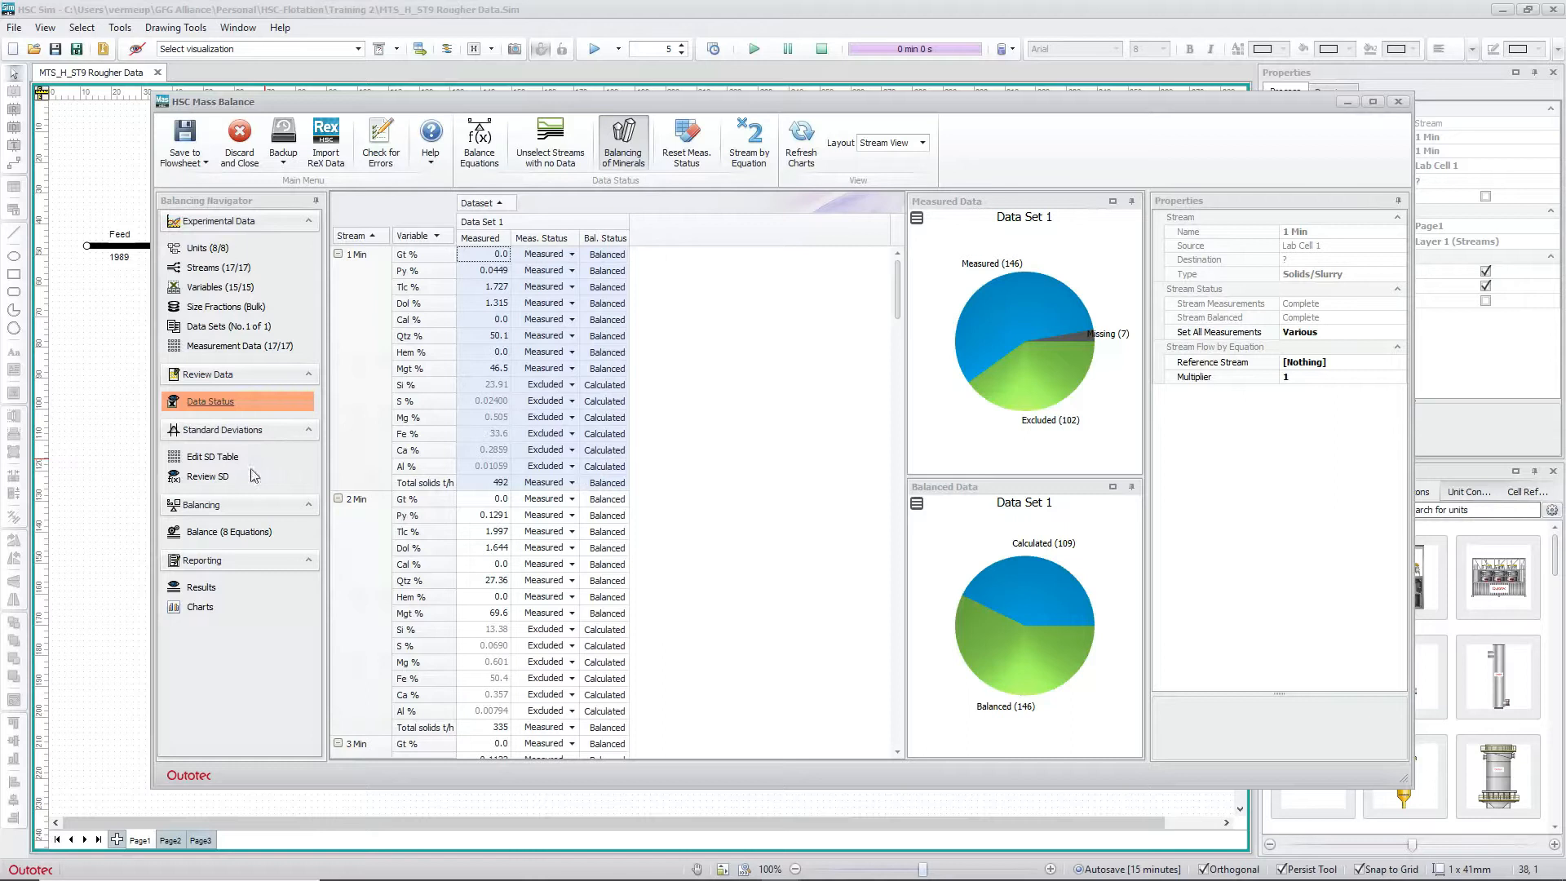
{"action": "left_click", "coordinate": [212, 459]}
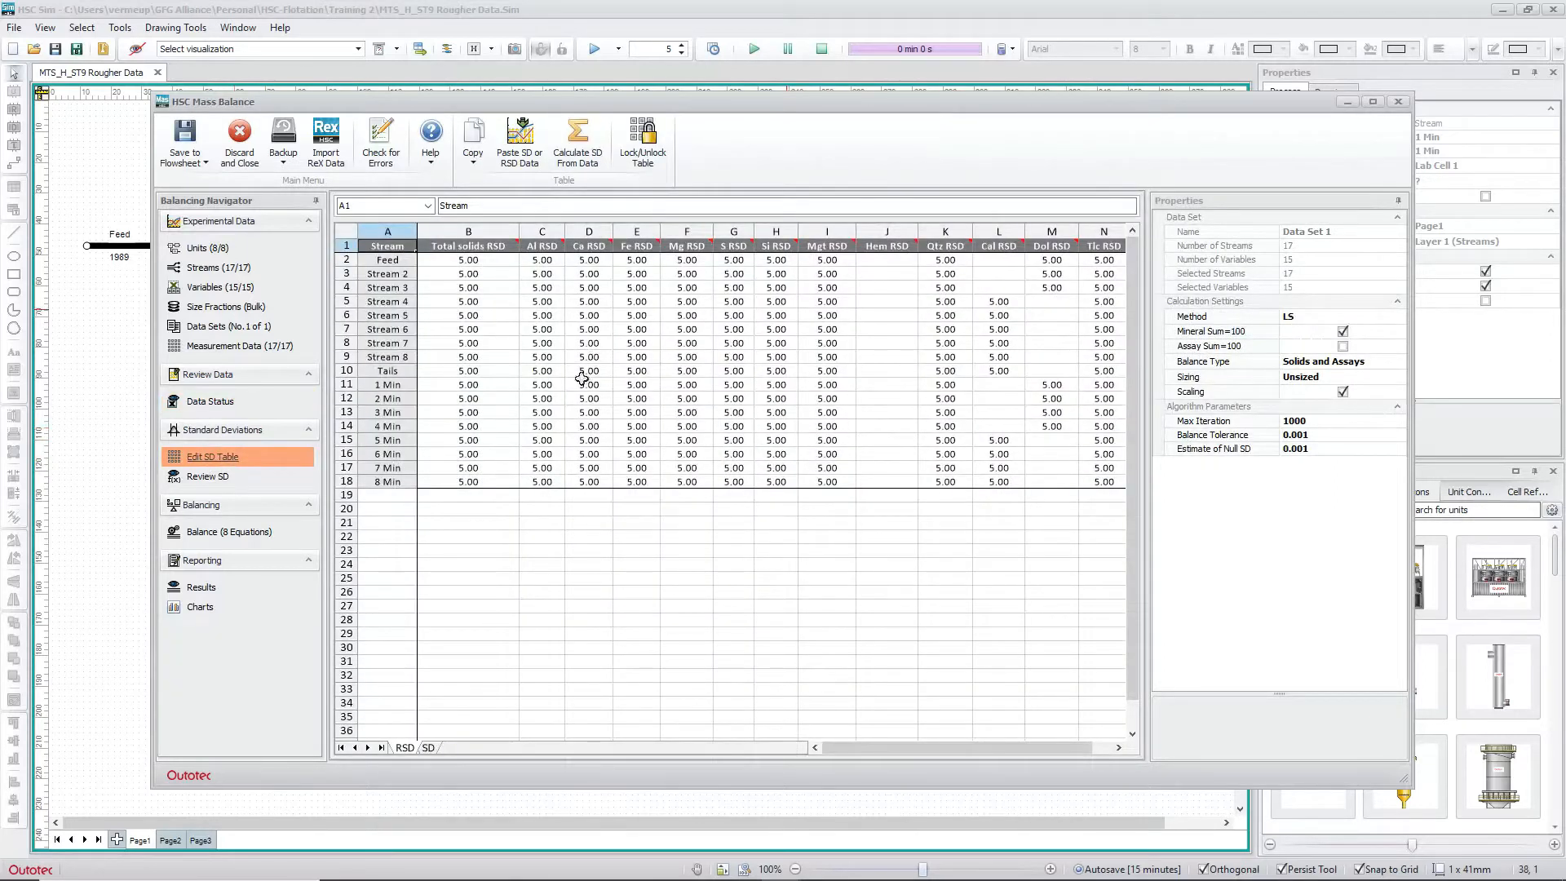
{"action": "left_click", "coordinate": [226, 480]}
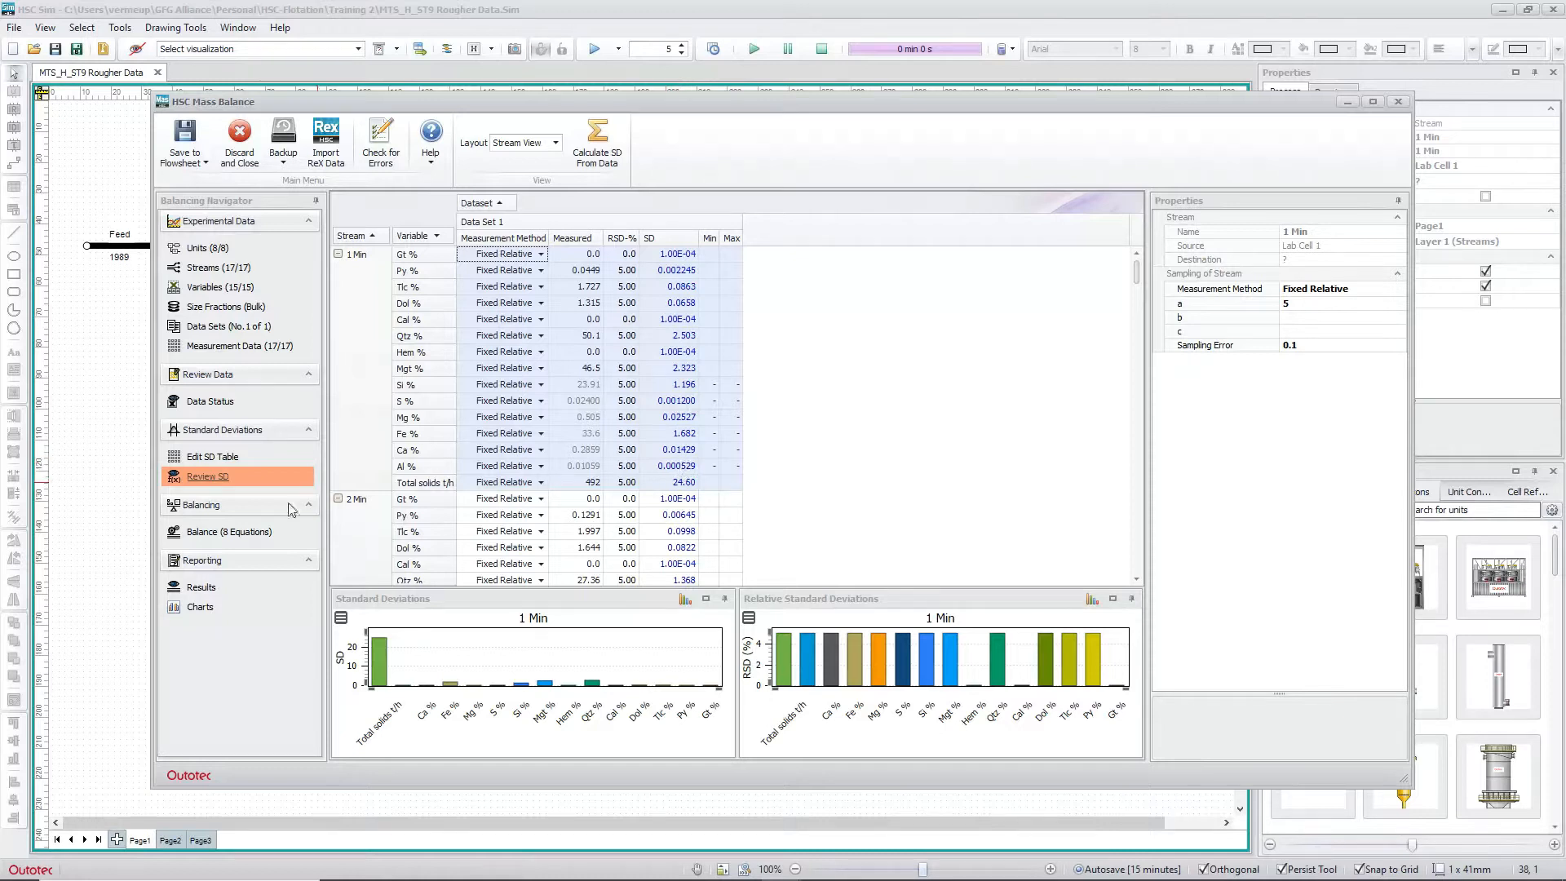
{"action": "left_click", "coordinate": [208, 534]}
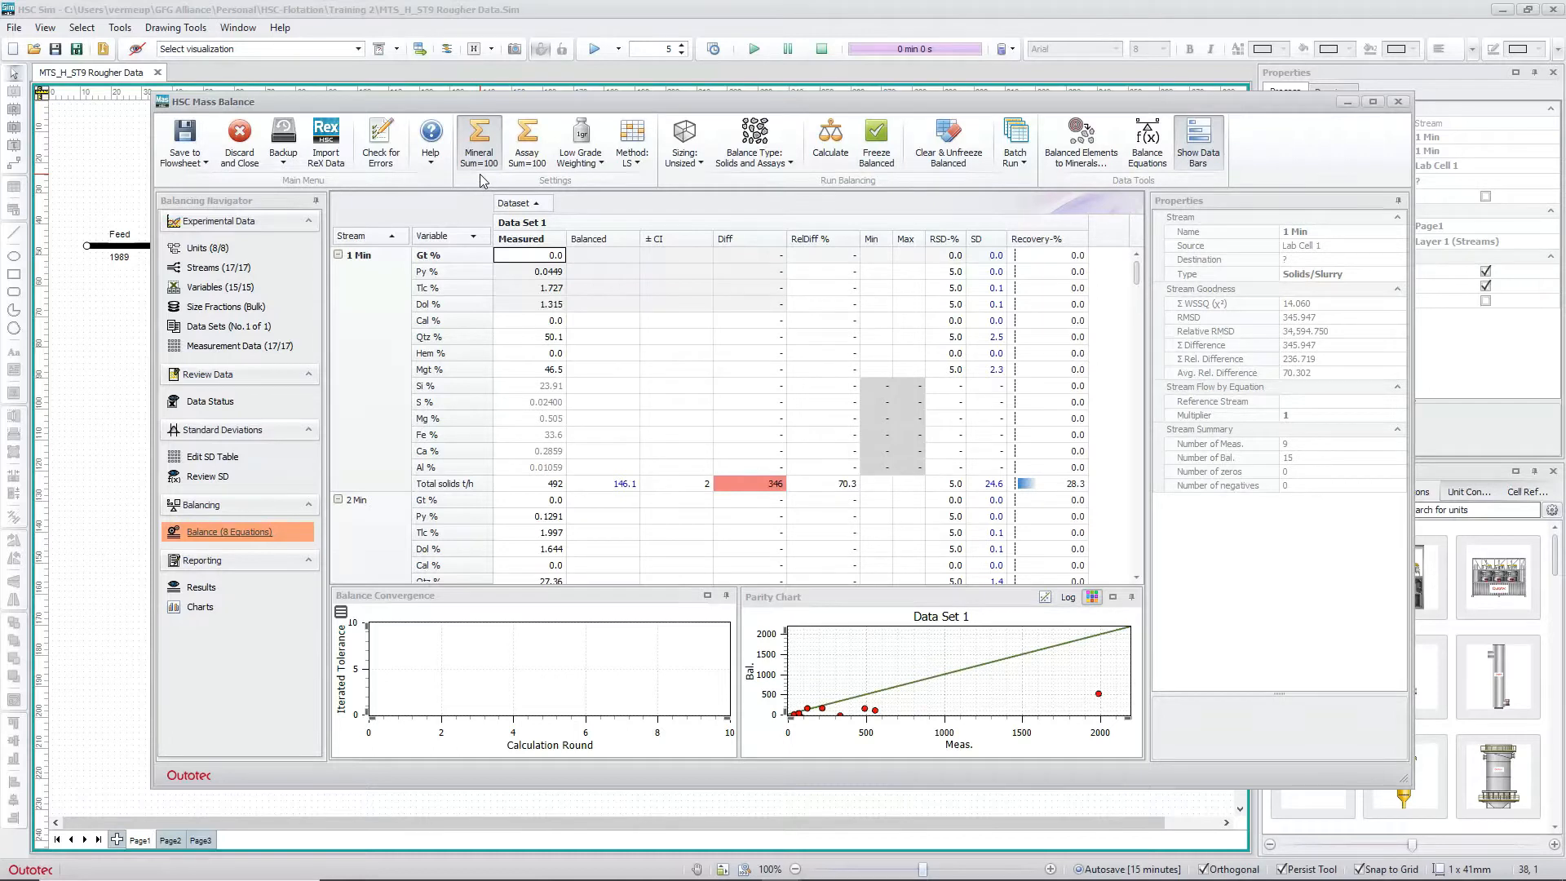
- Enable the assay sum = 100 constraint, look through the method, sizing and balance type options, and calculate the mass balance
{"action": "left_click", "coordinate": [528, 166]}
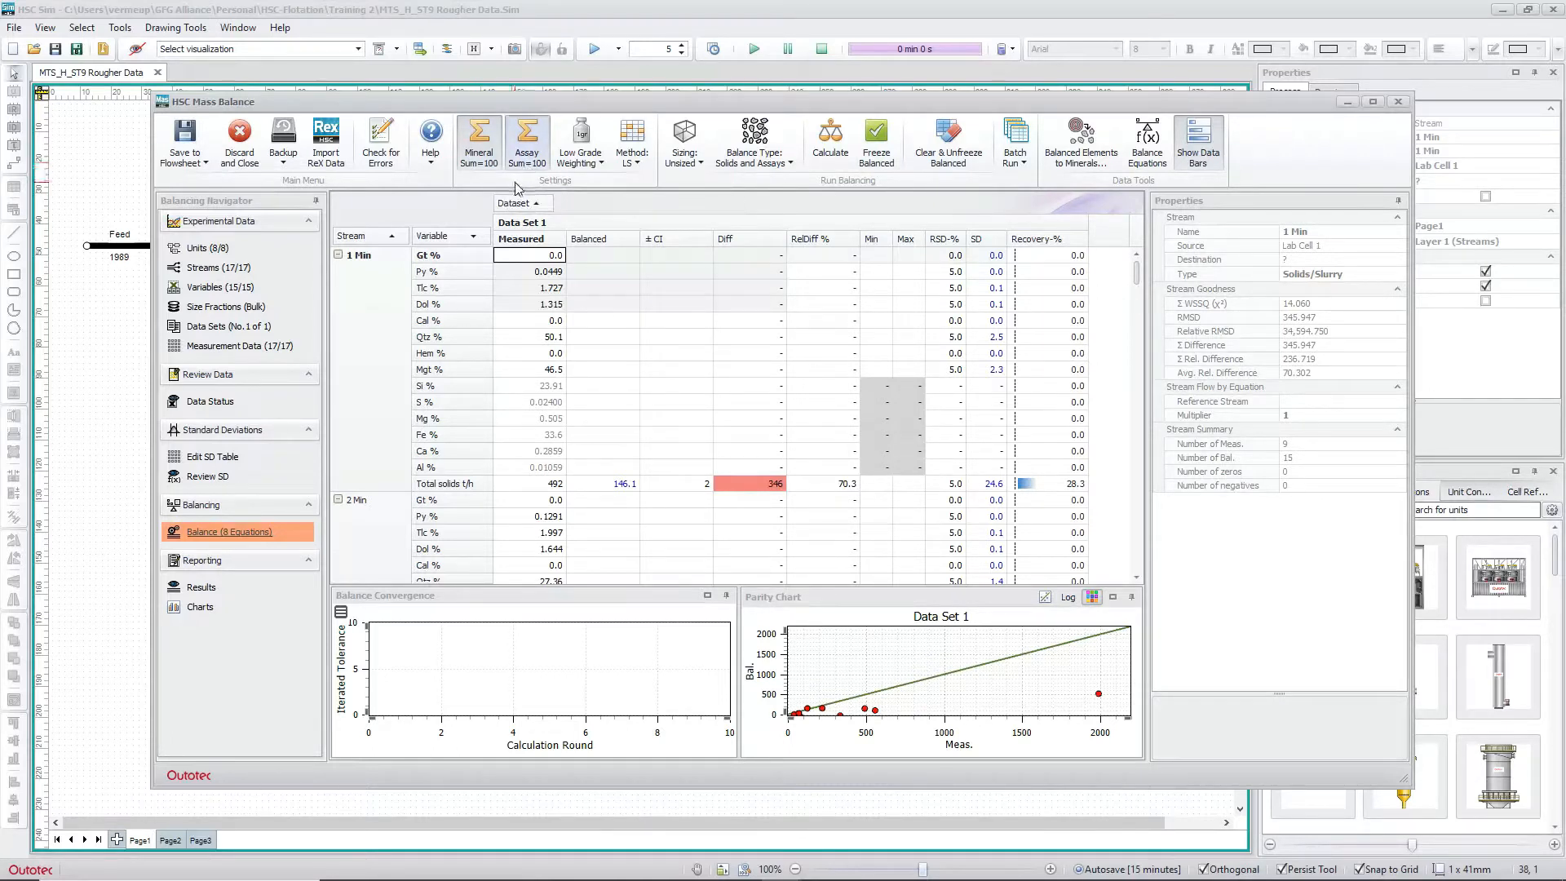
{"action": "left_click", "coordinate": [637, 164]}
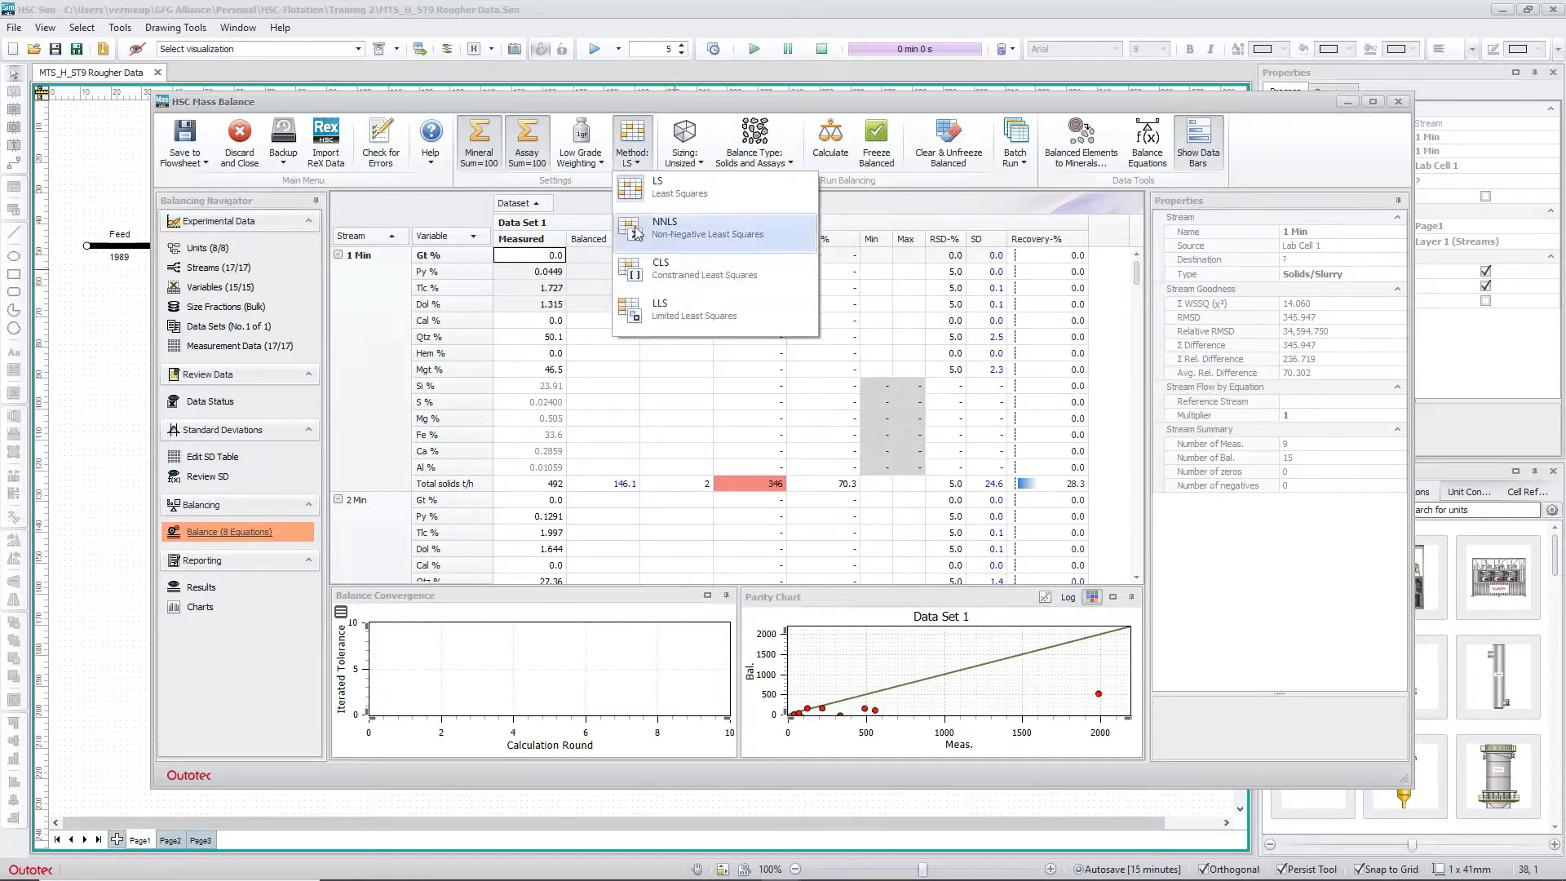
{"action": "left_click", "coordinate": [597, 202]}
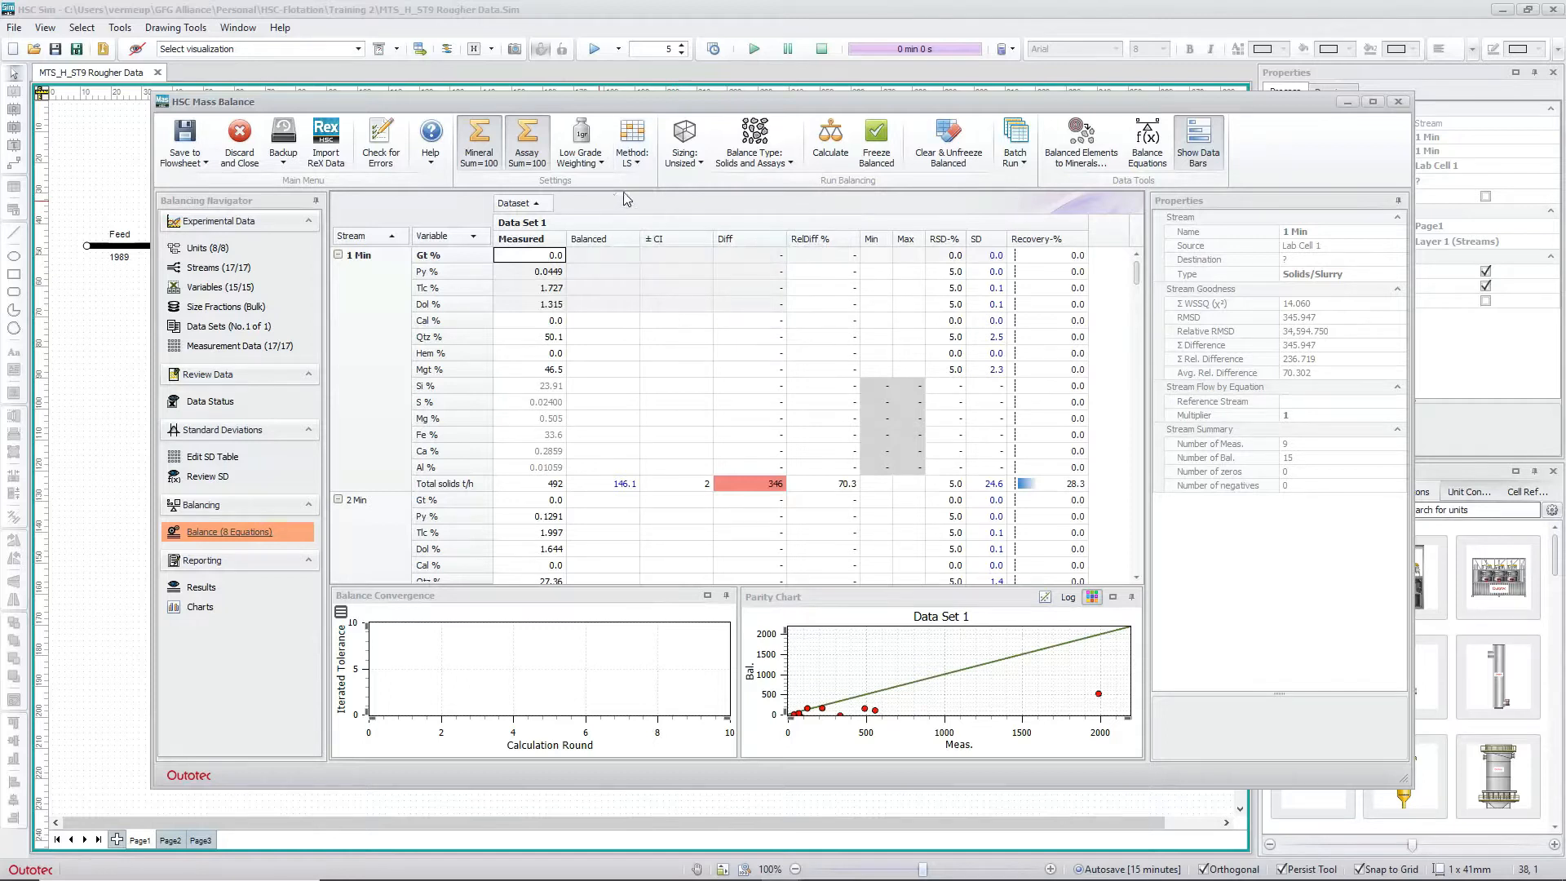
{"action": "left_click", "coordinate": [699, 165]}
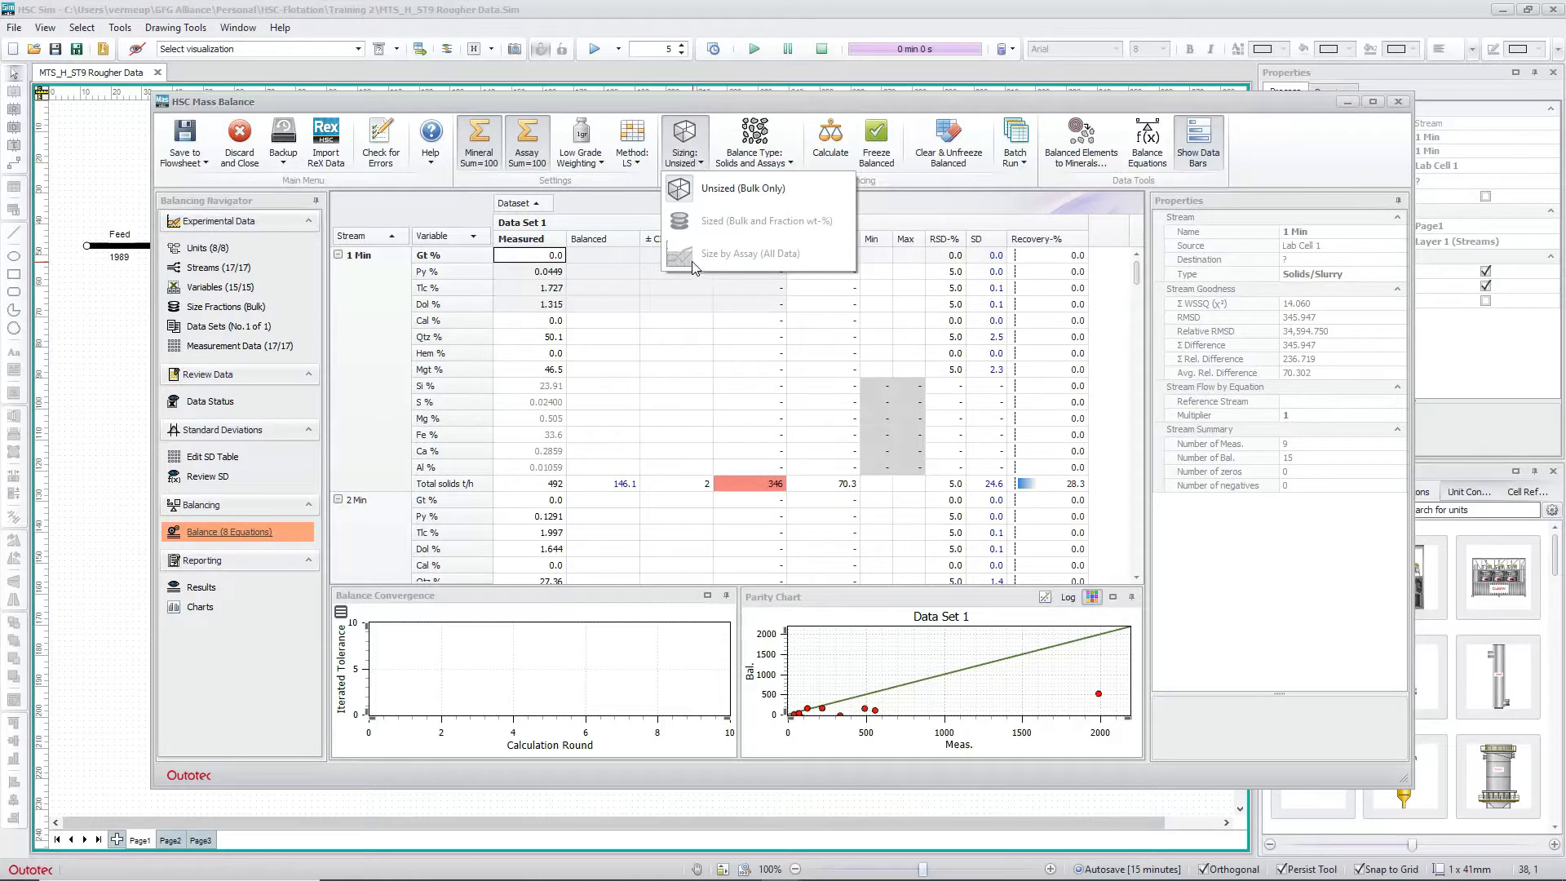
{"action": "left_click", "coordinate": [812, 114]}
{"action": "left_click", "coordinate": [789, 163]}
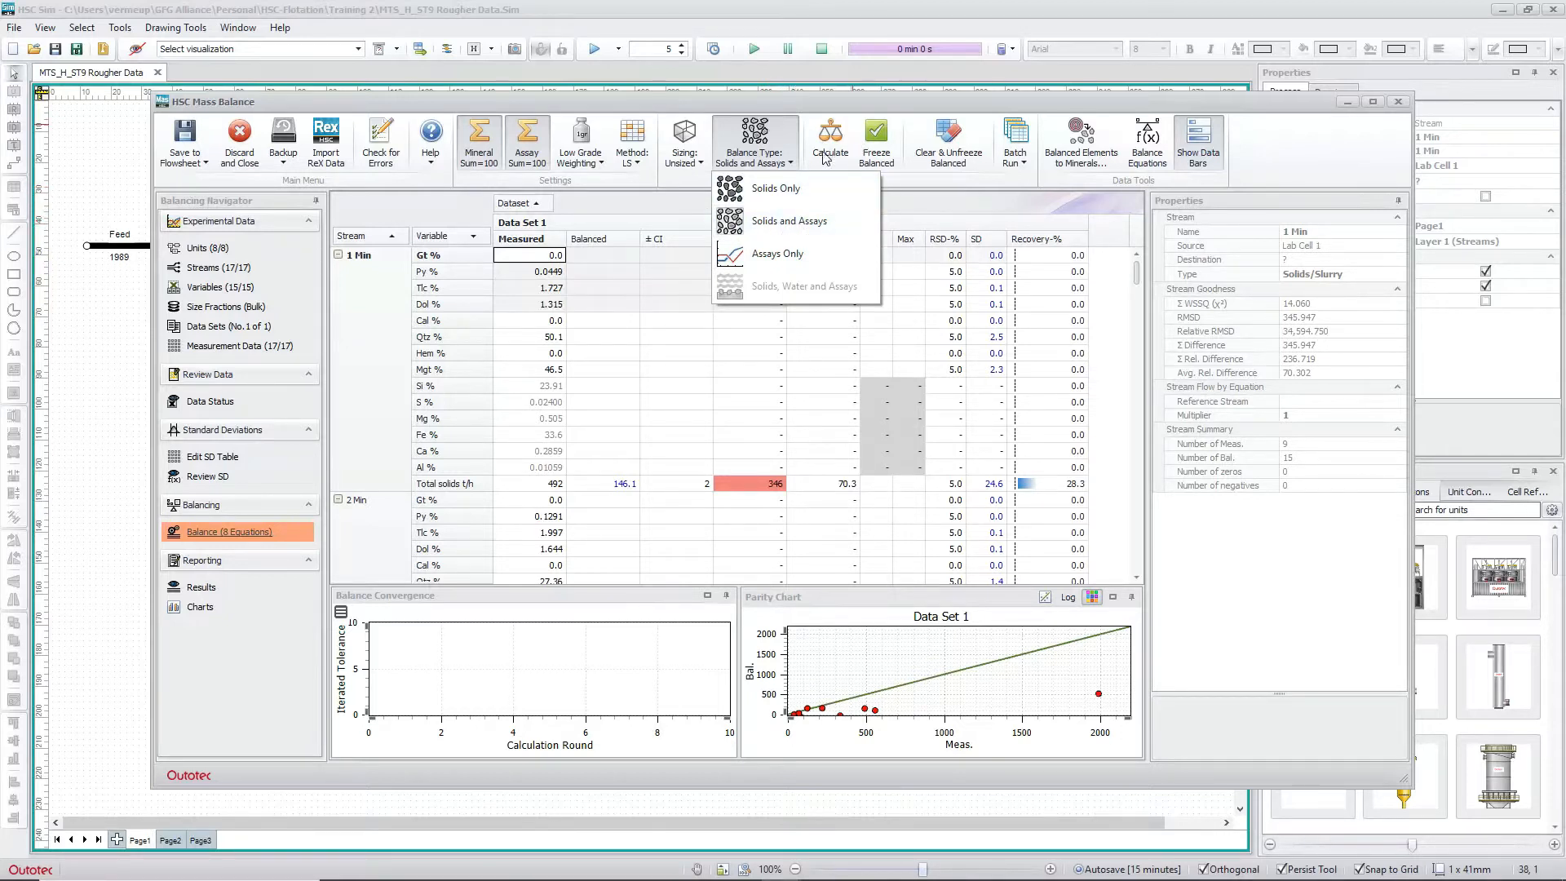
{"action": "left_click", "coordinate": [837, 110]}
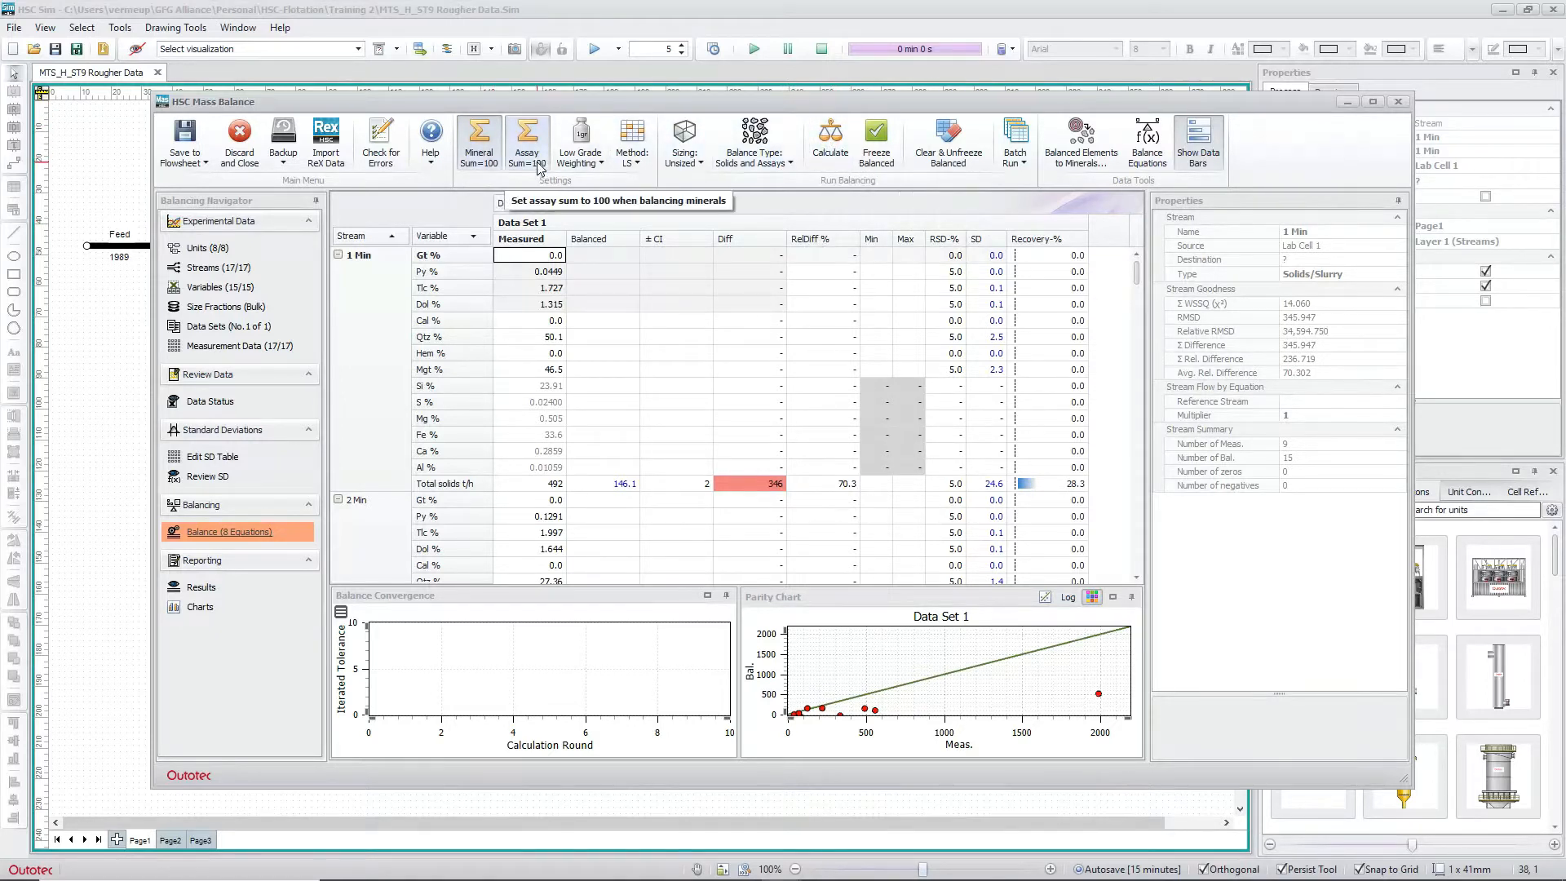
{"action": "left_click", "coordinate": [831, 139]}
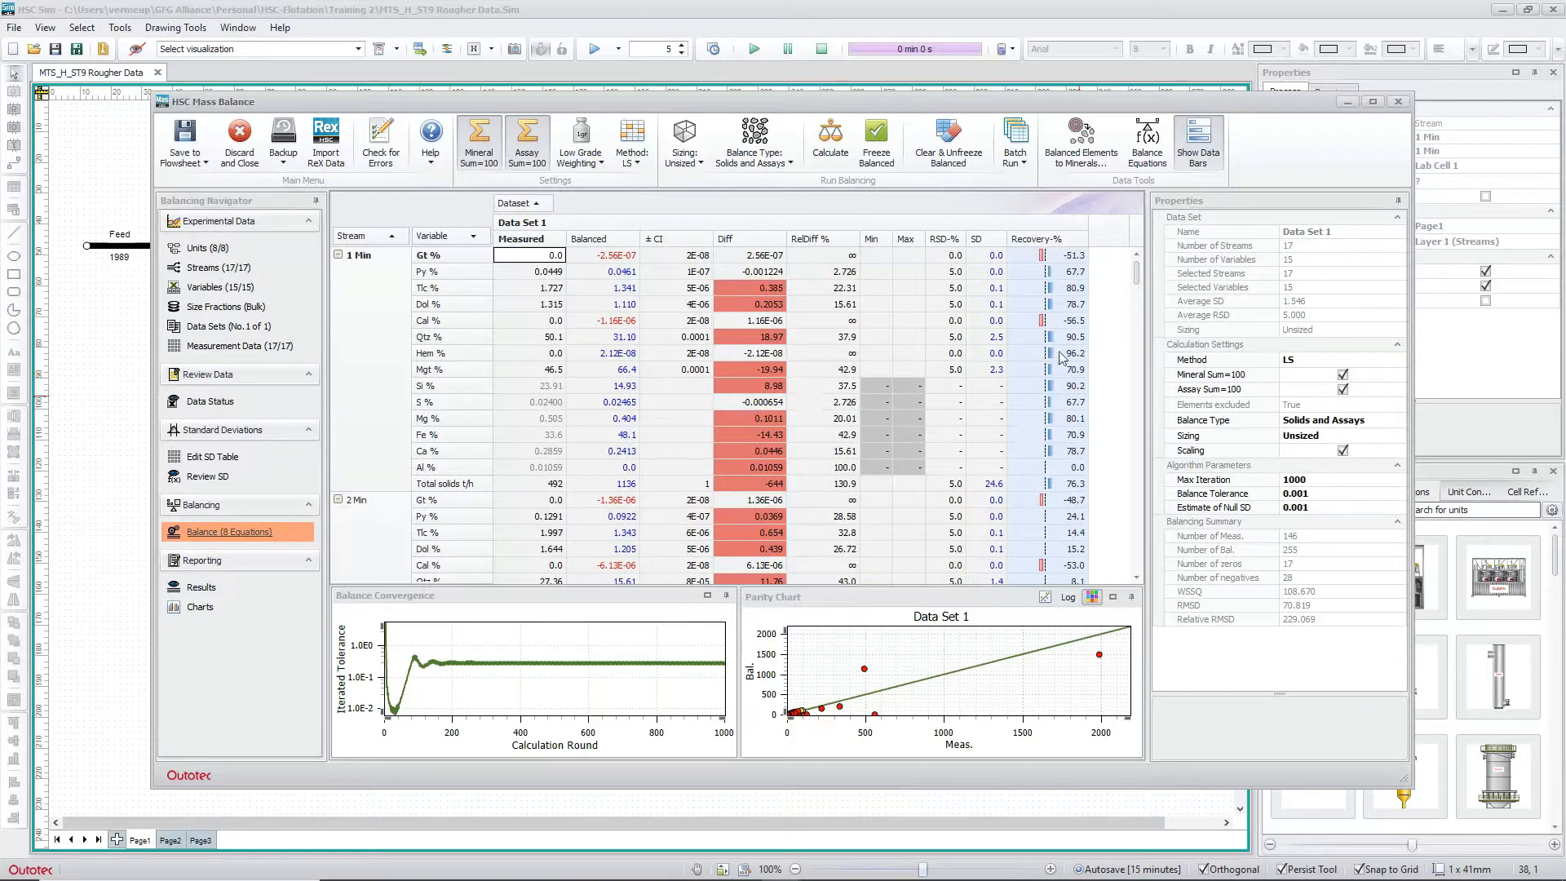
- Disable both the assay and mineral sum = 100 constraints, recalculate the mass balance and check the results down to the Tails stream
{"action": "left_click", "coordinate": [535, 170]}
{"action": "left_click", "coordinate": [479, 159]}
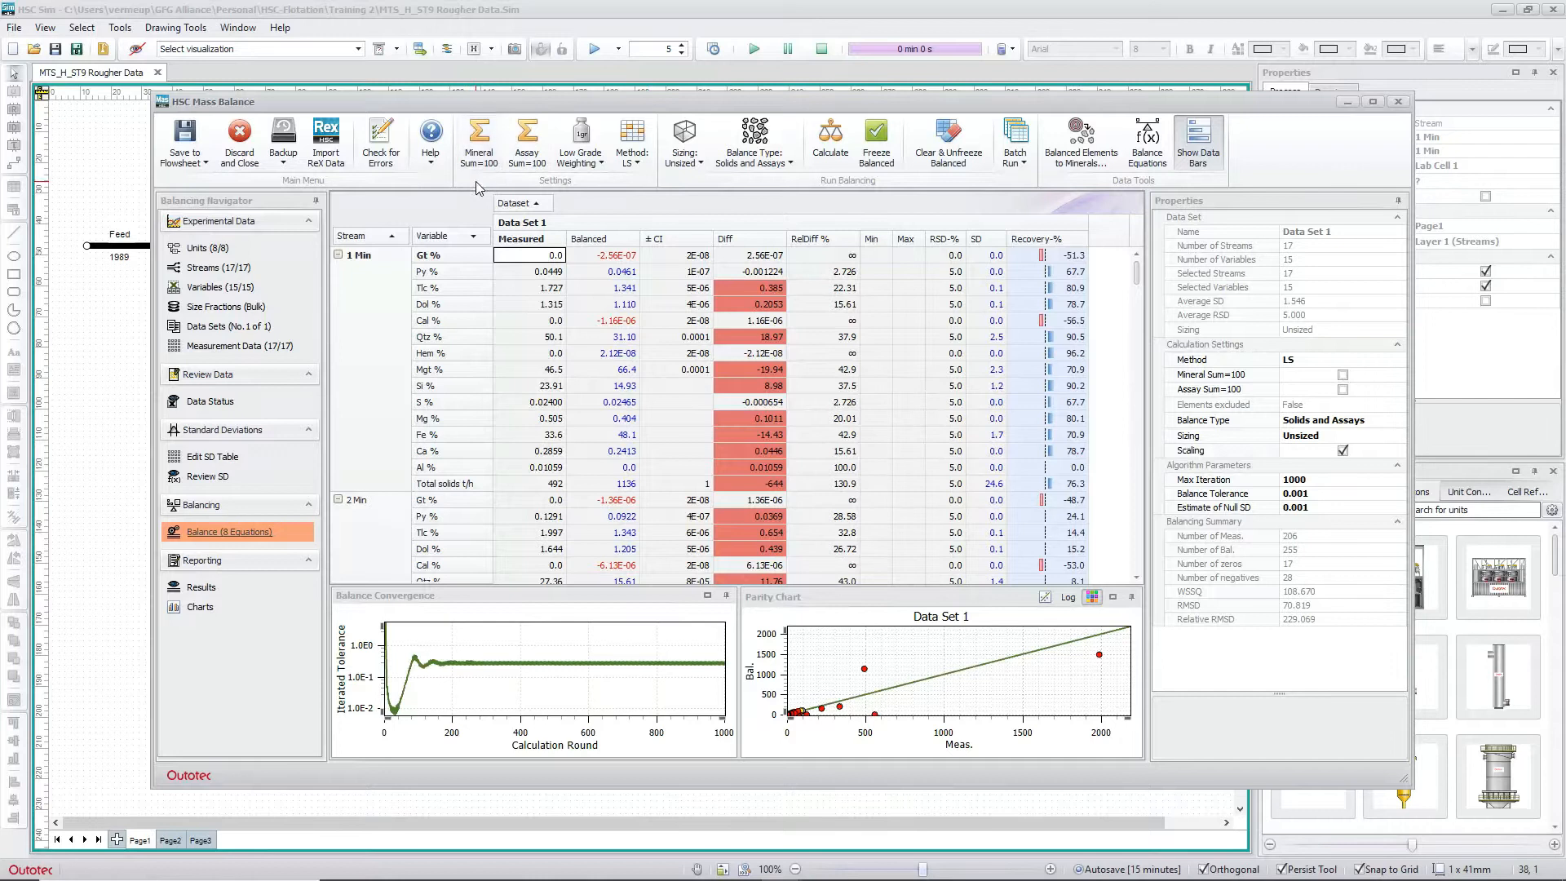
{"action": "left_click", "coordinate": [832, 155]}
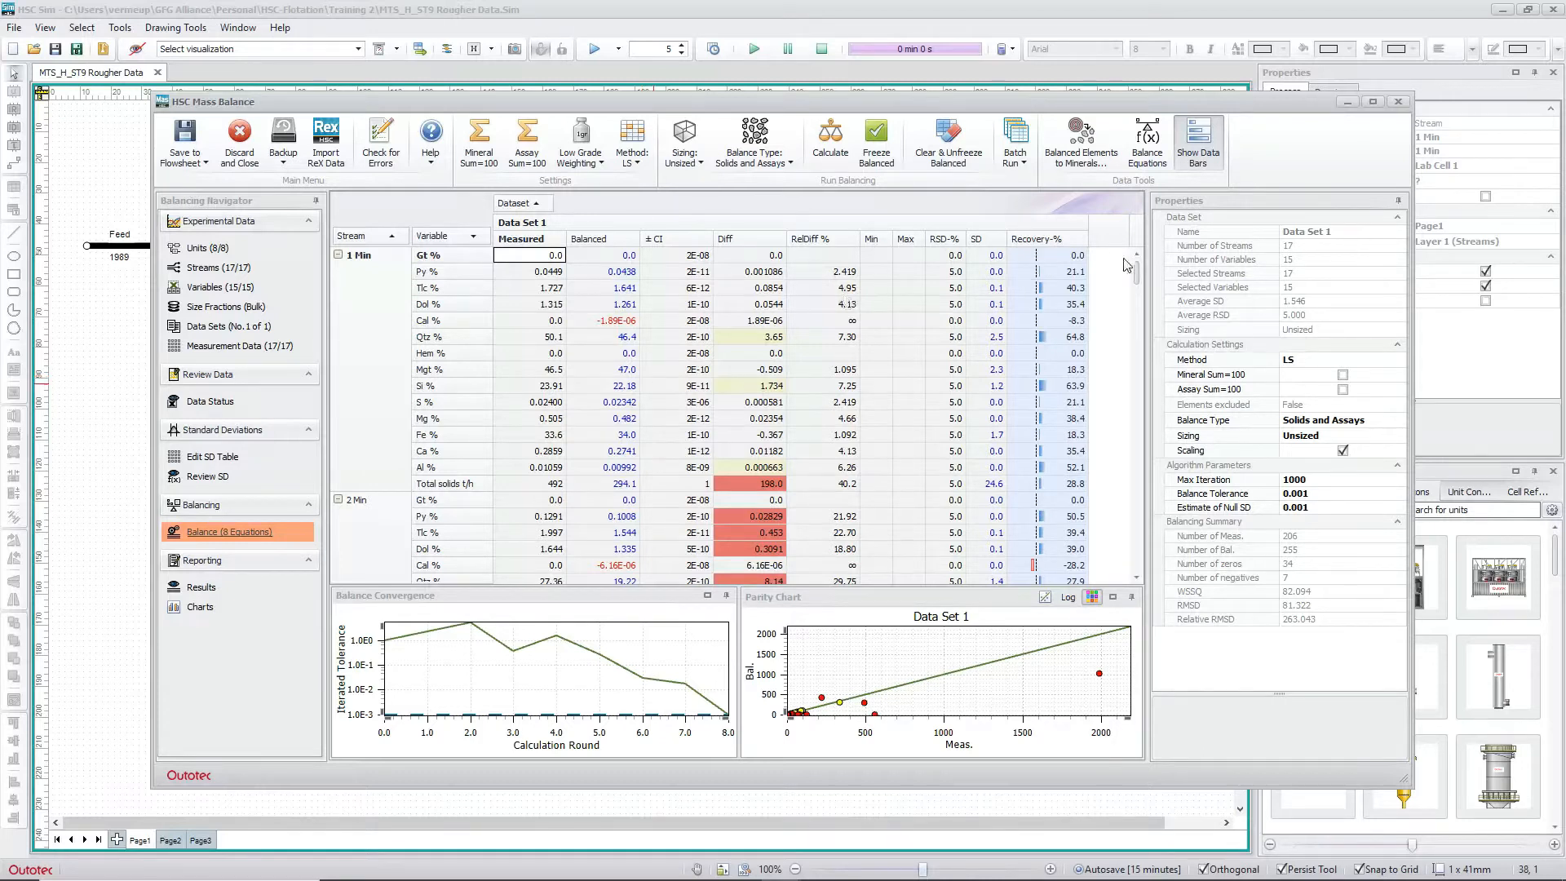
{"action": "left_click_drag", "start_coordinate": [1136, 273], "coordinate": [1141, 581]}
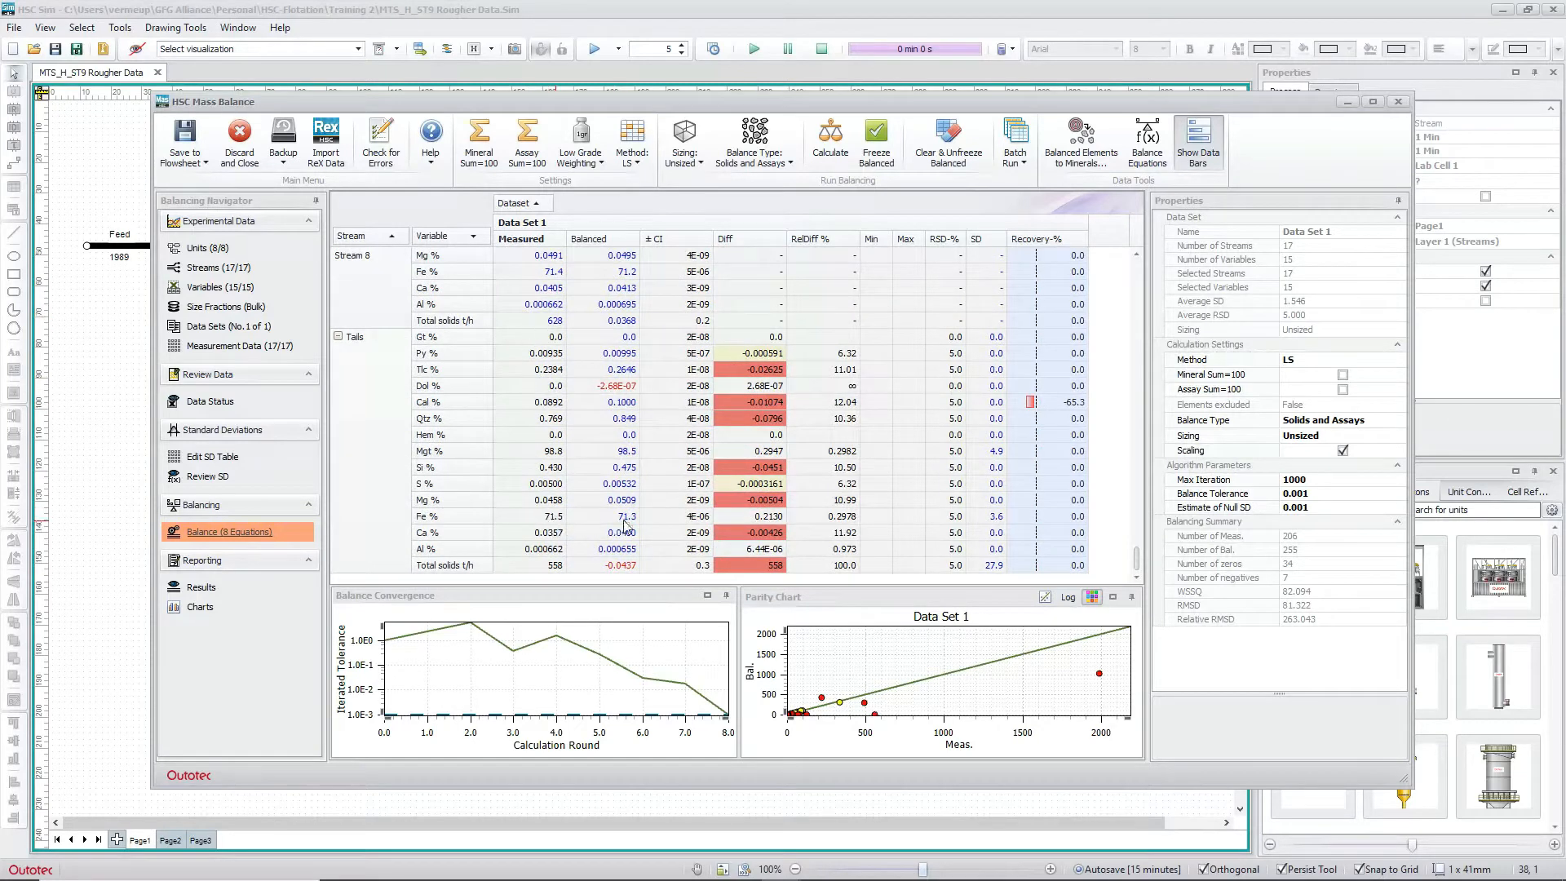
{"action": "left_click", "coordinate": [637, 166]}
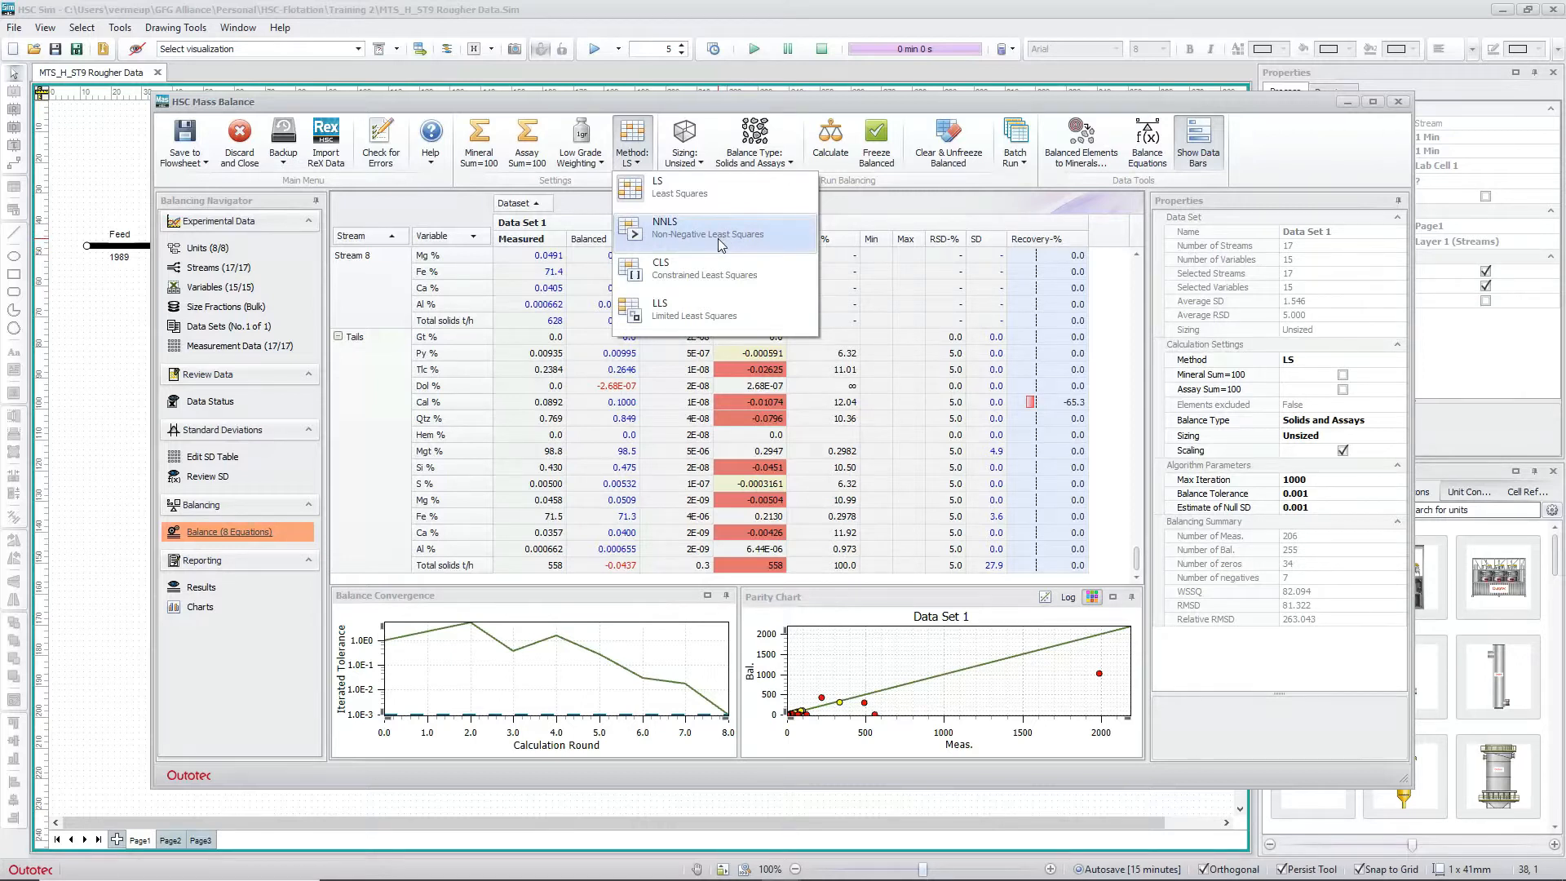
{"action": "left_click", "coordinate": [621, 133]}
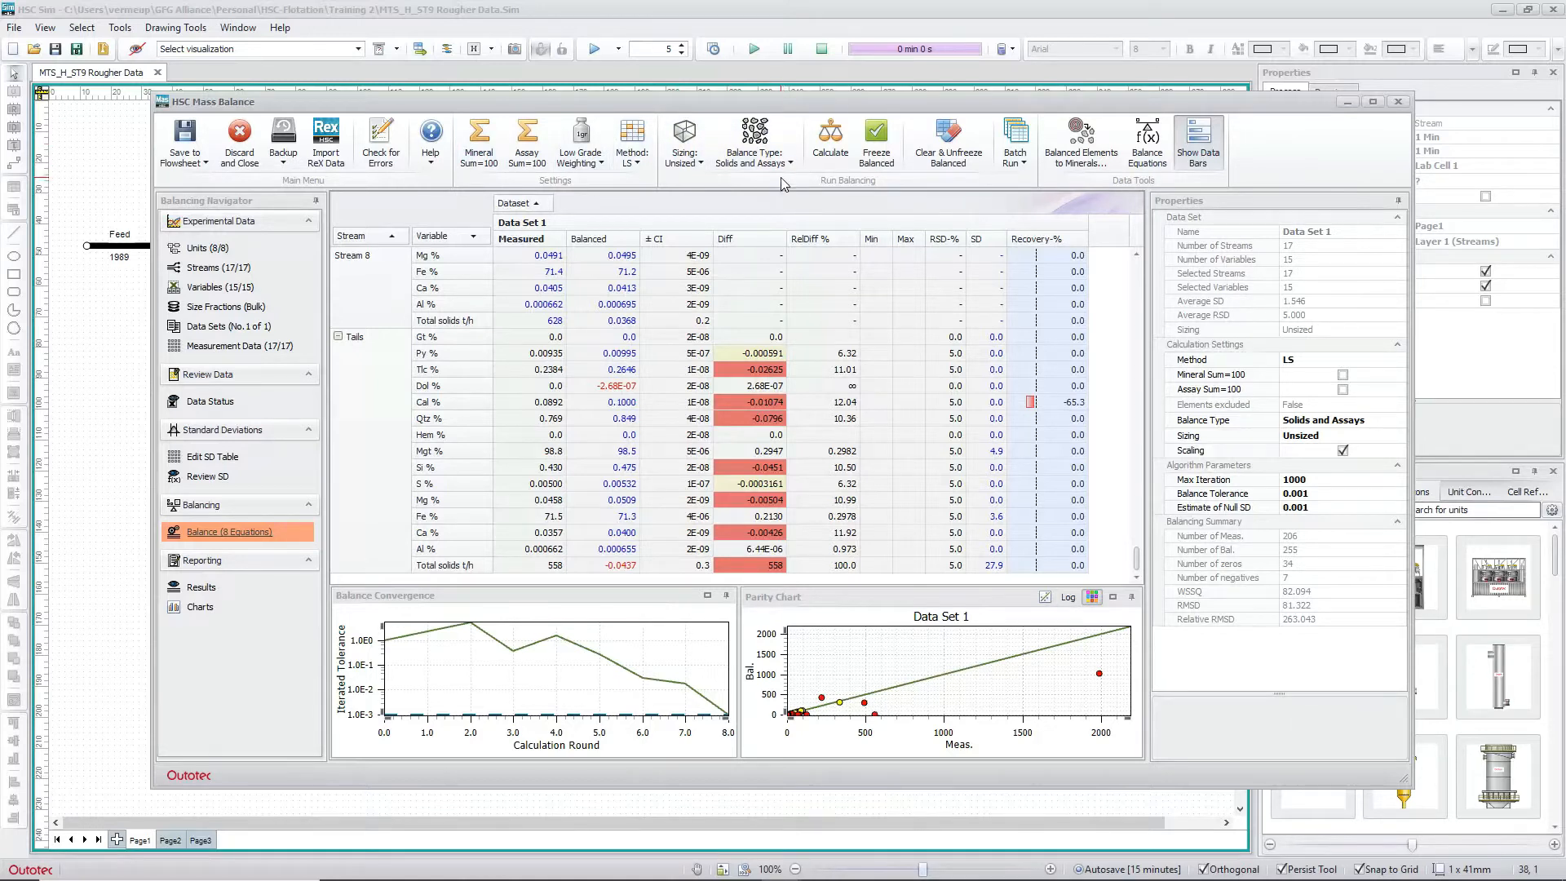
- Save the mass balance to the flowsheet, close it and save the simulation file
{"action": "left_click", "coordinate": [196, 158]}
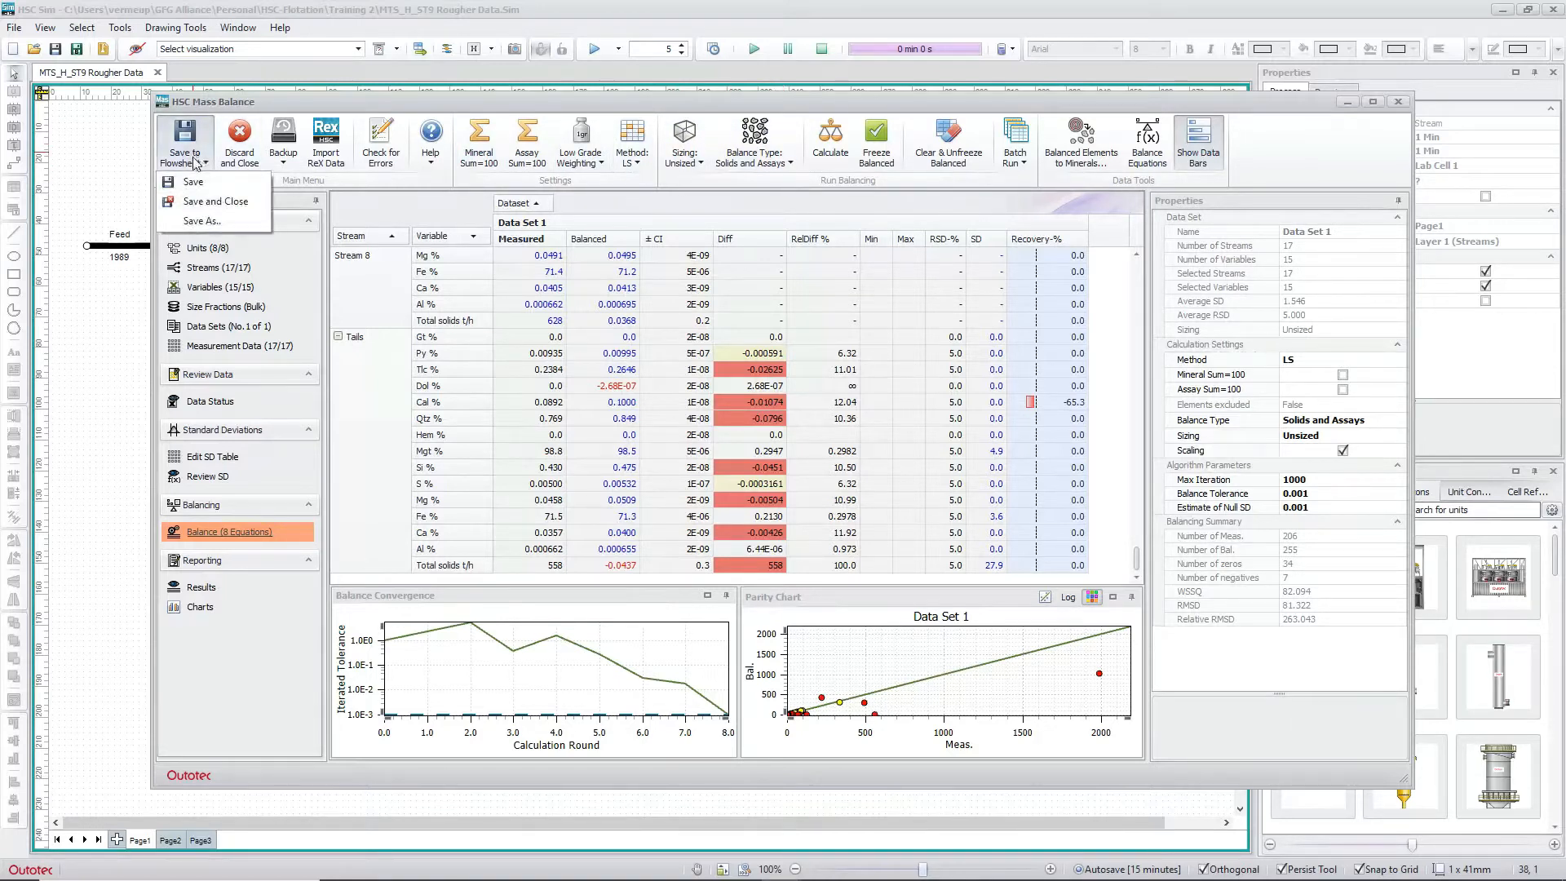
{"action": "left_click", "coordinate": [197, 205]}
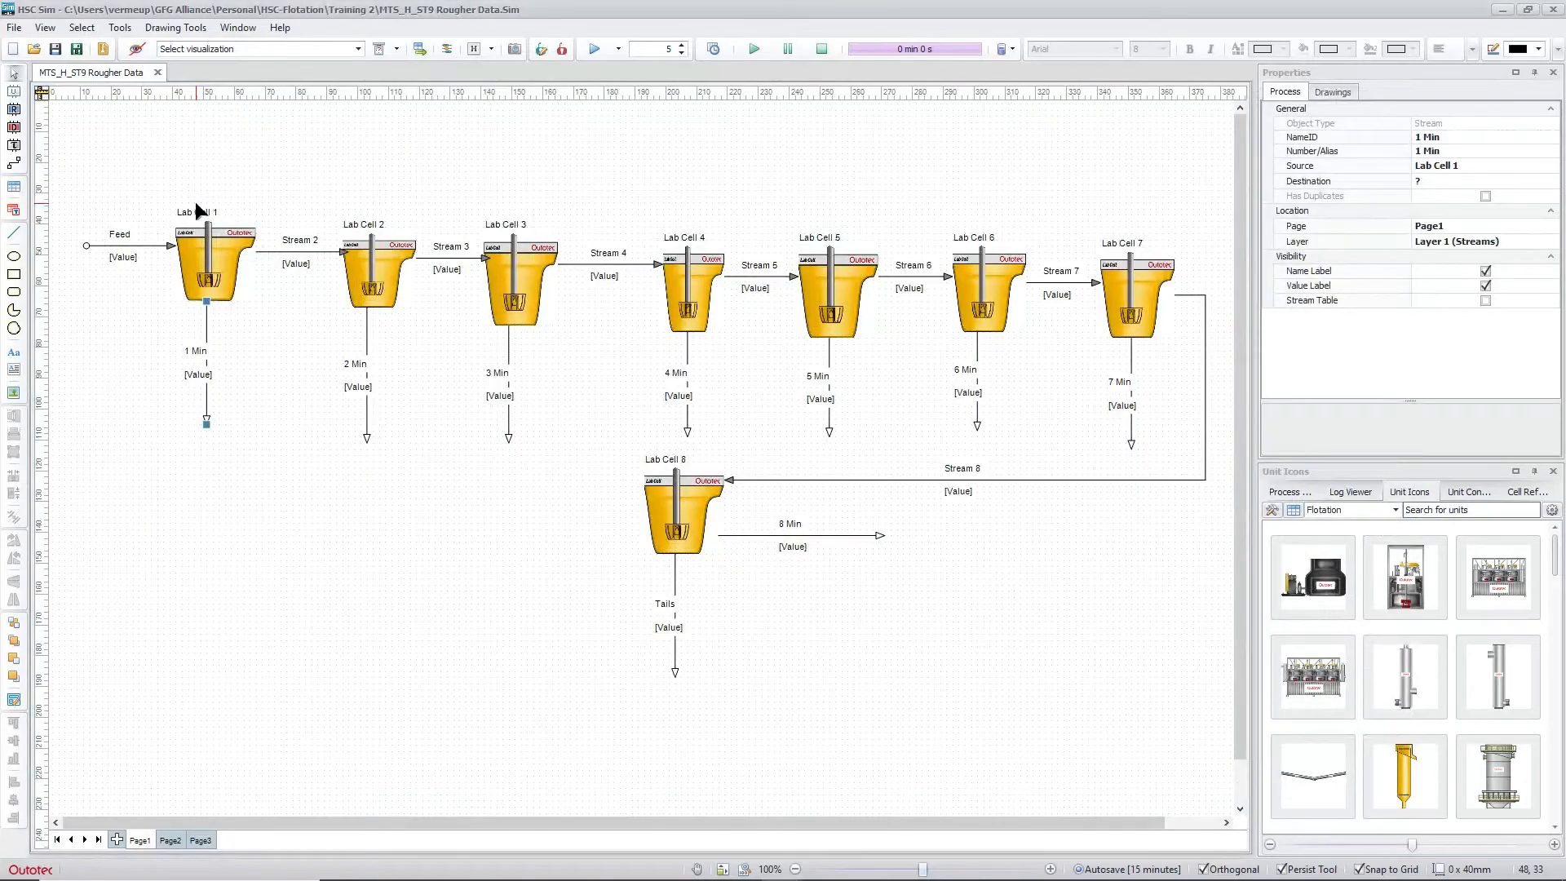
{"action": "left_click", "coordinate": [53, 50]}
{"action": "left_click", "coordinate": [1114, 869]}
{"action": "left_click", "coordinate": [1097, 871]}
- Start Model Fit and apply the streams 1 Min to 8 Min as the concentrate streams
{"action": "left_click", "coordinate": [124, 30]}
{"action": "left_click", "coordinate": [165, 112]}
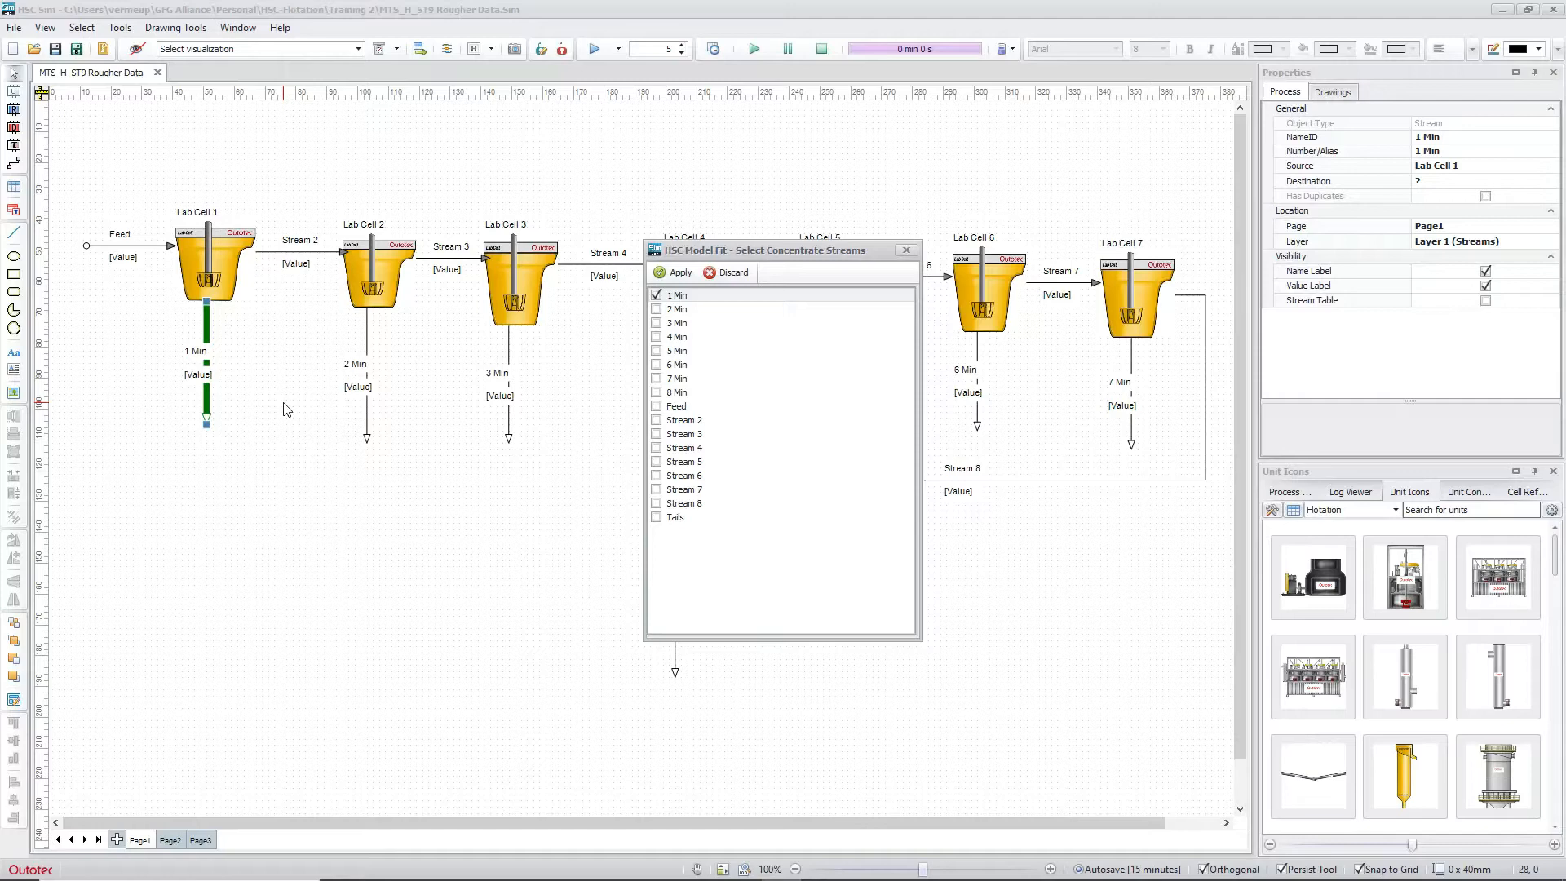
{"action": "left_click", "coordinate": [657, 310]}
{"action": "left_click", "coordinate": [657, 323]}
{"action": "left_click", "coordinate": [656, 337]}
{"action": "left_click", "coordinate": [656, 351]}
{"action": "left_click", "coordinate": [657, 365]}
{"action": "left_click", "coordinate": [656, 378]}
{"action": "left_click", "coordinate": [656, 392]}
{"action": "left_click_drag", "start_coordinate": [785, 251], "coordinate": [496, 160]}
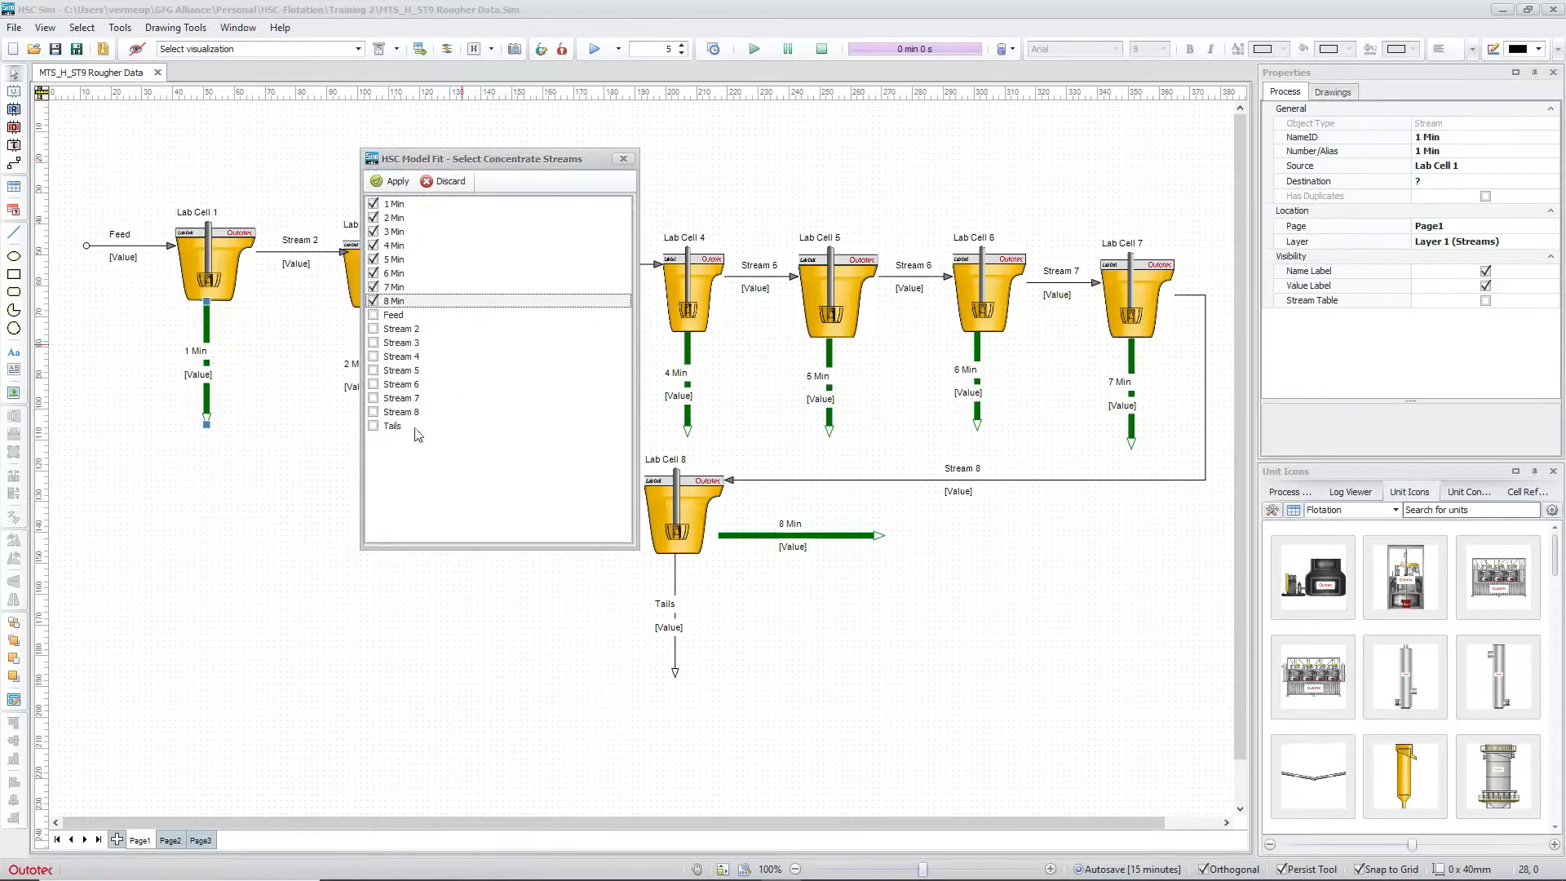
{"action": "left_click", "coordinate": [393, 184]}
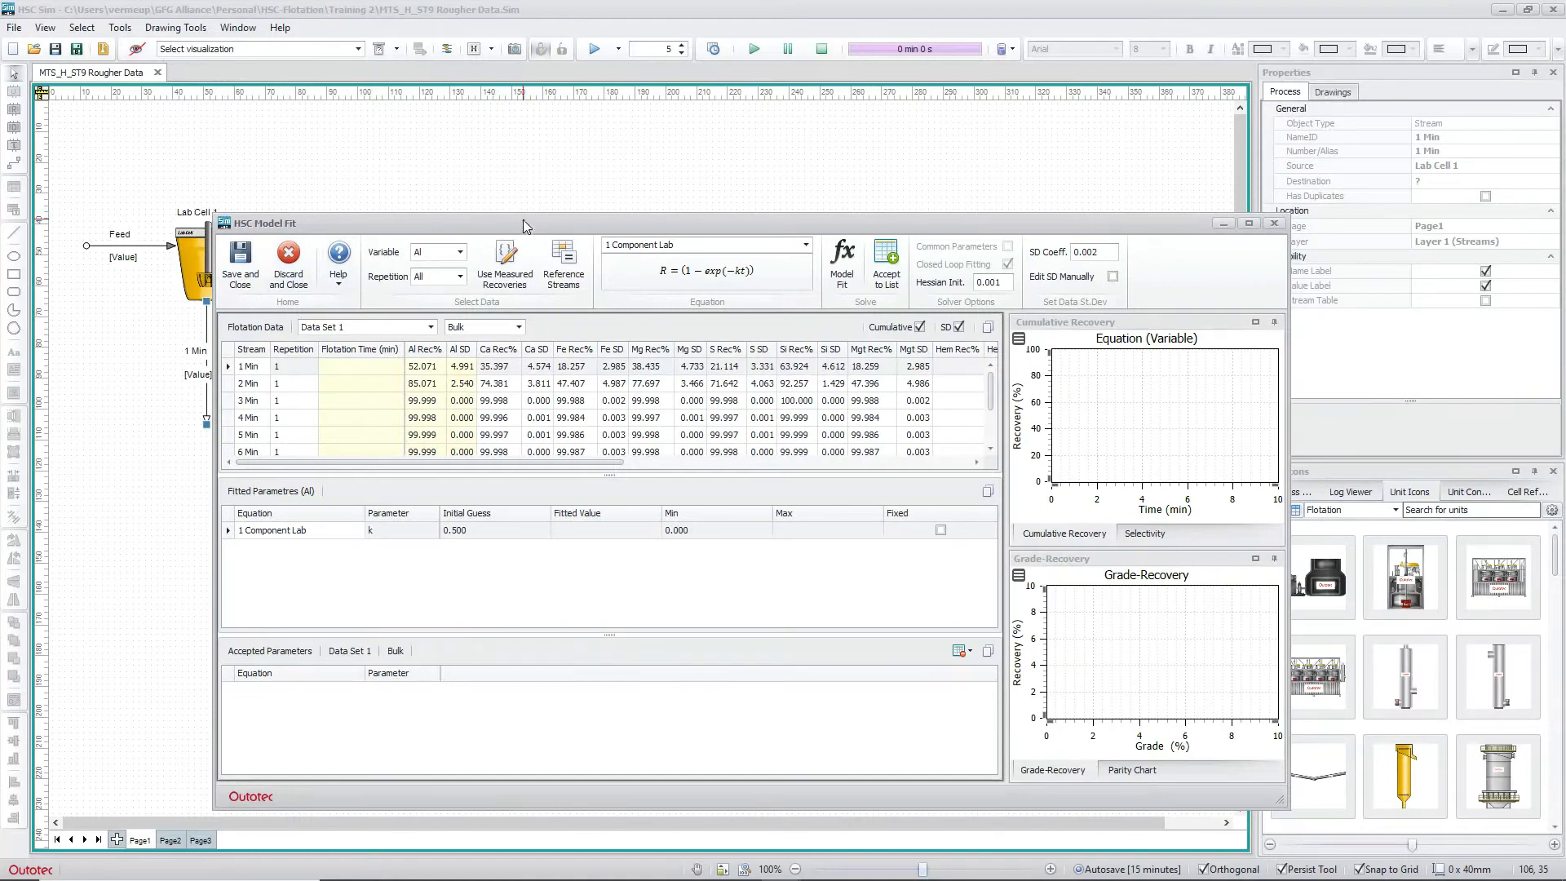
- Choose the 1 Component Lab equation for the model fit
{"action": "left_click_drag", "start_coordinate": [525, 222], "coordinate": [522, 134]}
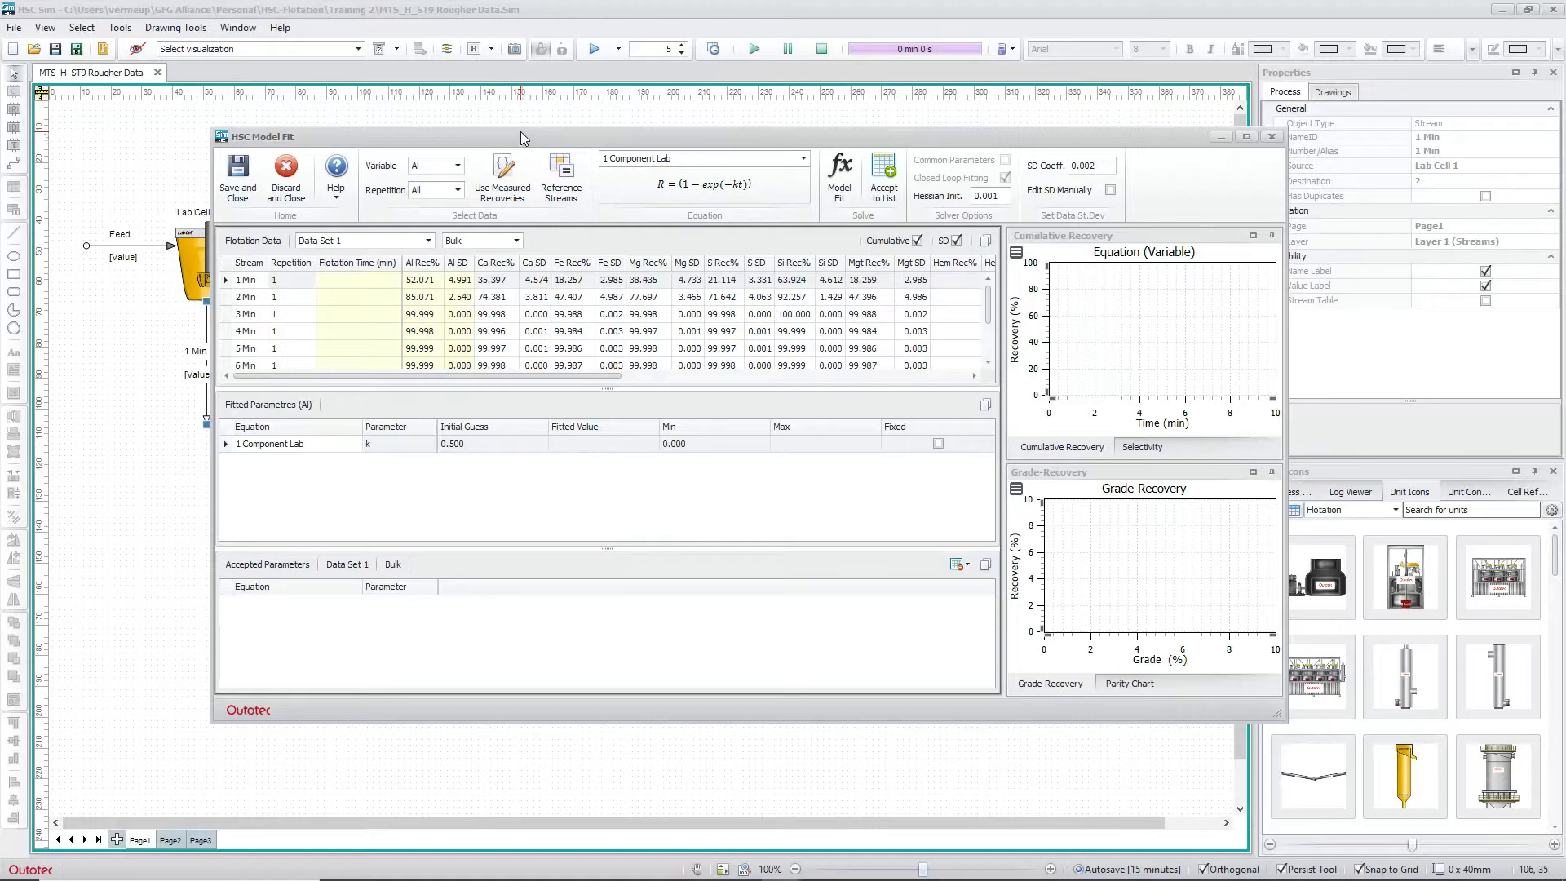
{"action": "left_click", "coordinate": [804, 161]}
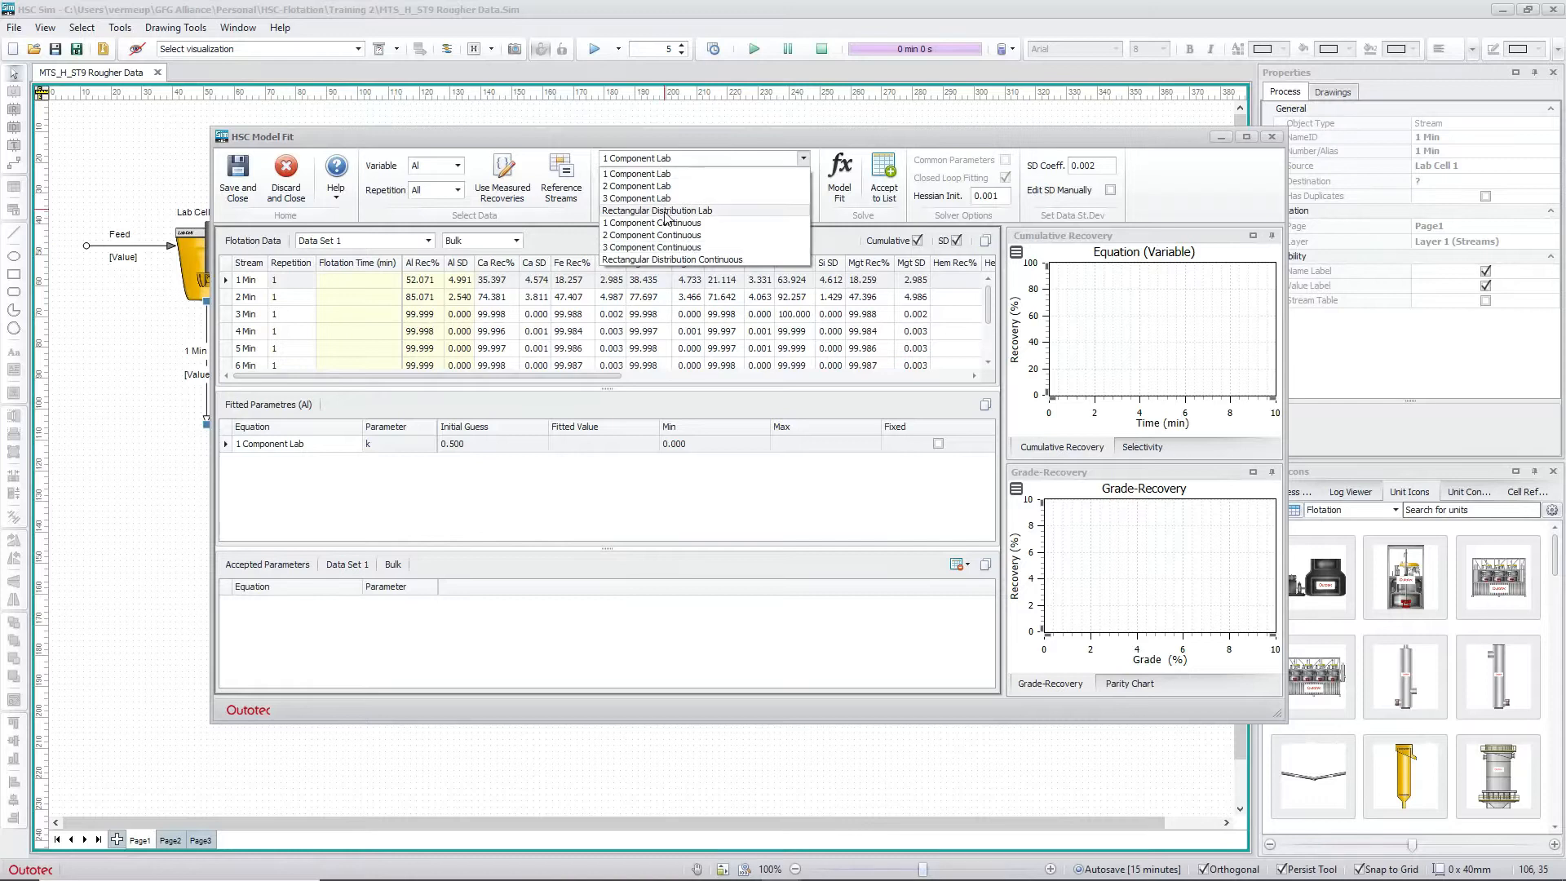
{"action": "left_click", "coordinate": [684, 174]}
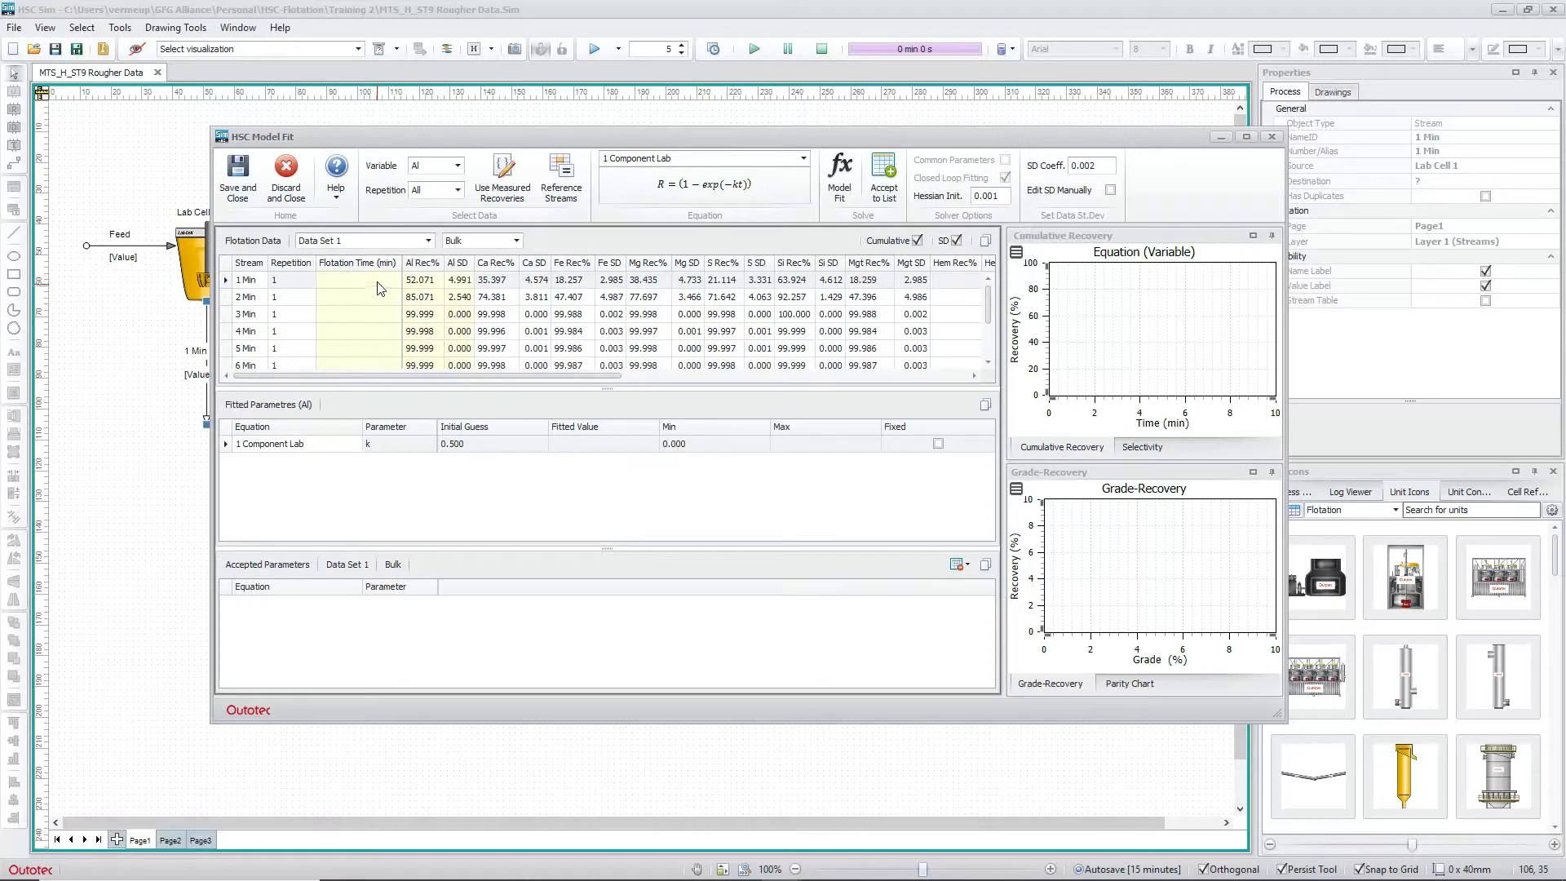
- Turn off the cumulative display of the flotation data and enter a flotation time of 1 minute for each stream from 1 Min to 8 Min
{"action": "left_click", "coordinate": [917, 242]}
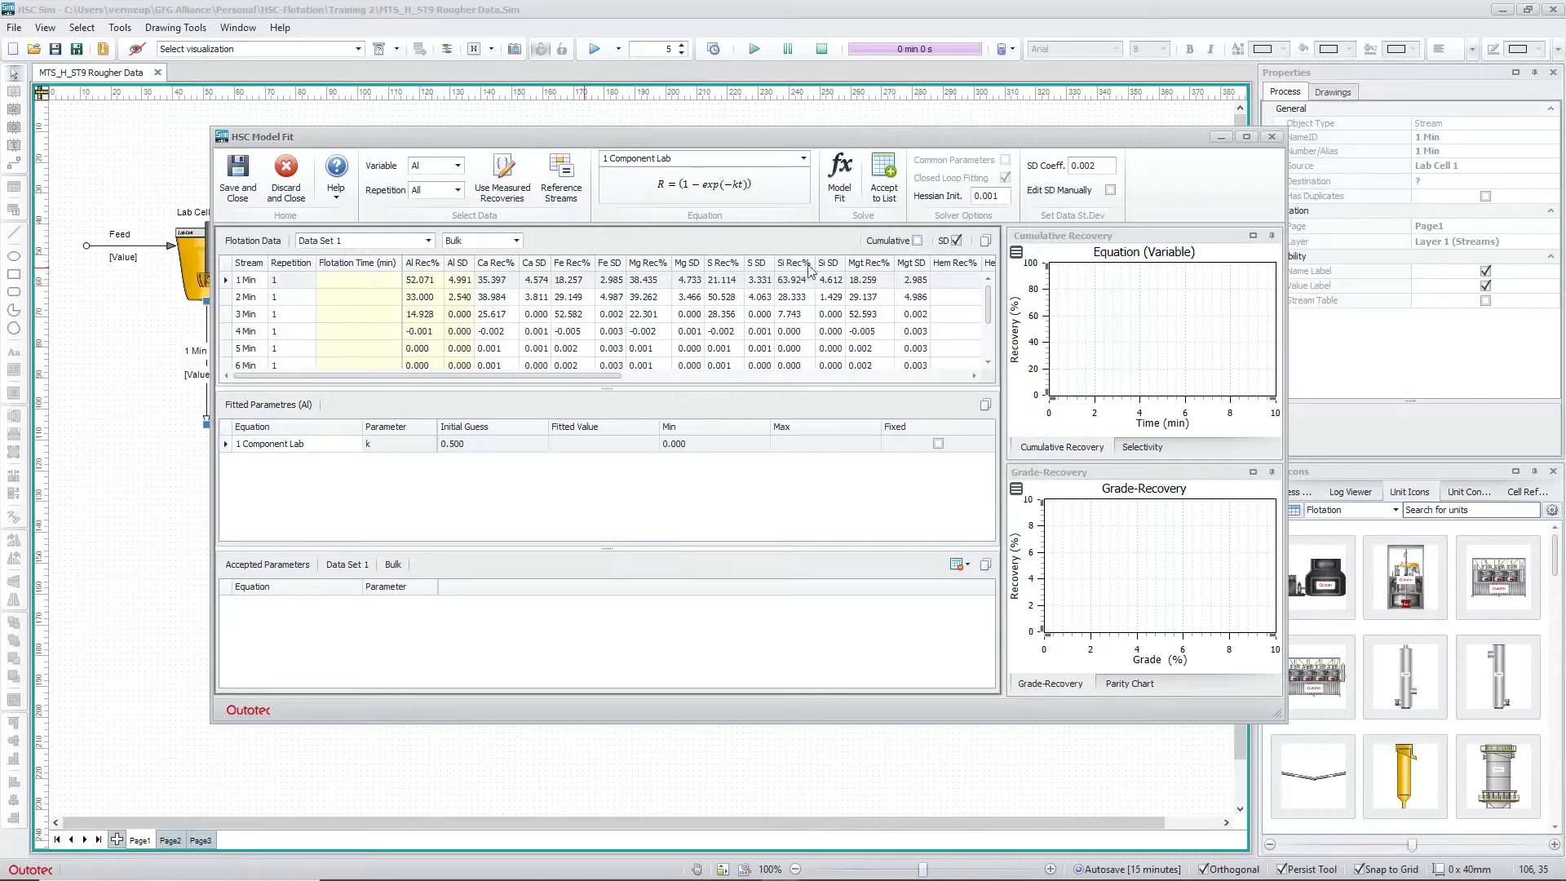
{"action": "left_click", "coordinate": [917, 241]}
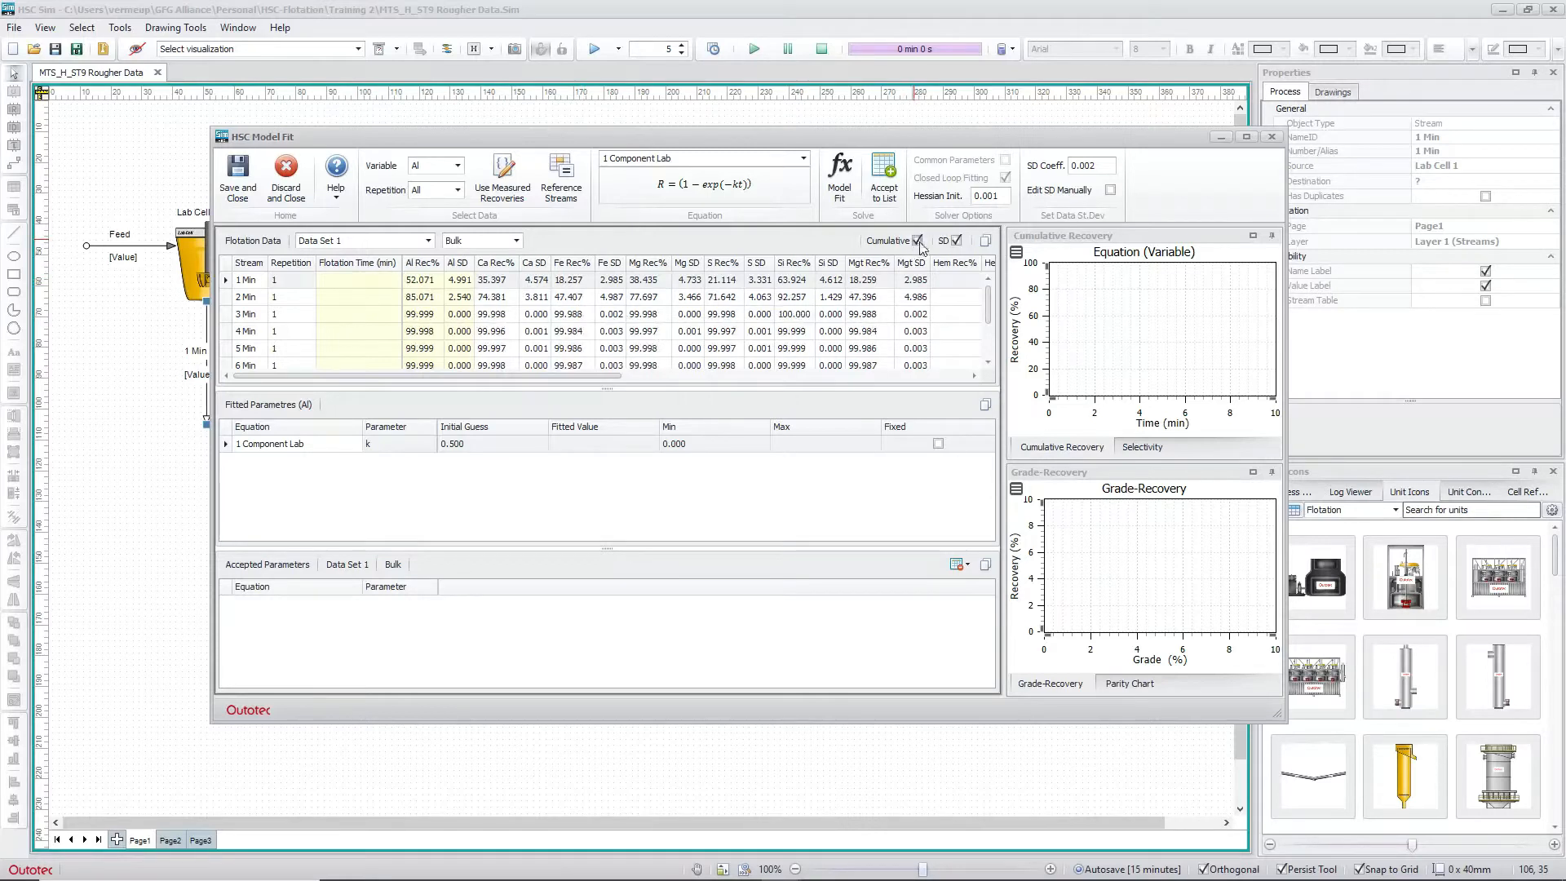
{"action": "left_click", "coordinate": [917, 241]}
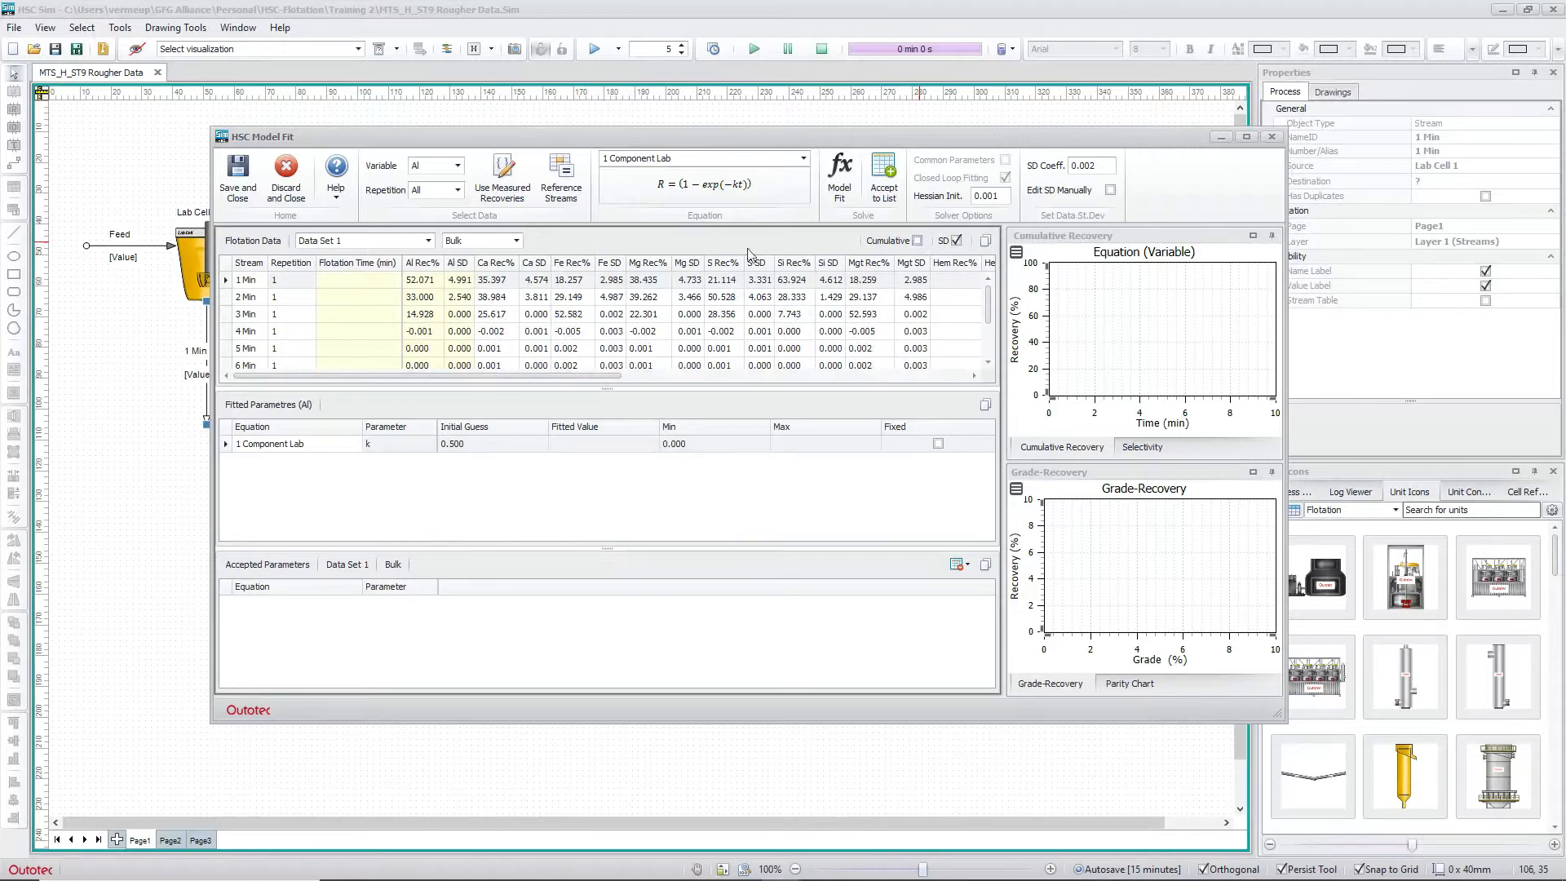
{"action": "left_click", "coordinate": [363, 284]}
{"action": "type", "text": "1"}
{"action": "key", "text": "Return"}
{"action": "type", "text": "1"}
{"action": "key", "text": "Return"}
{"action": "type", "text": "1"}
{"action": "key", "text": "Return"}
{"action": "type", "text": "1"}
{"action": "key", "text": "Return"}
{"action": "type", "text": "1"}
{"action": "key", "text": "Return"}
{"action": "type", "text": "1"}
{"action": "key", "text": "Return"}
{"action": "type", "text": "1"}
{"action": "key", "text": "Return"}
{"action": "type", "text": "1"}
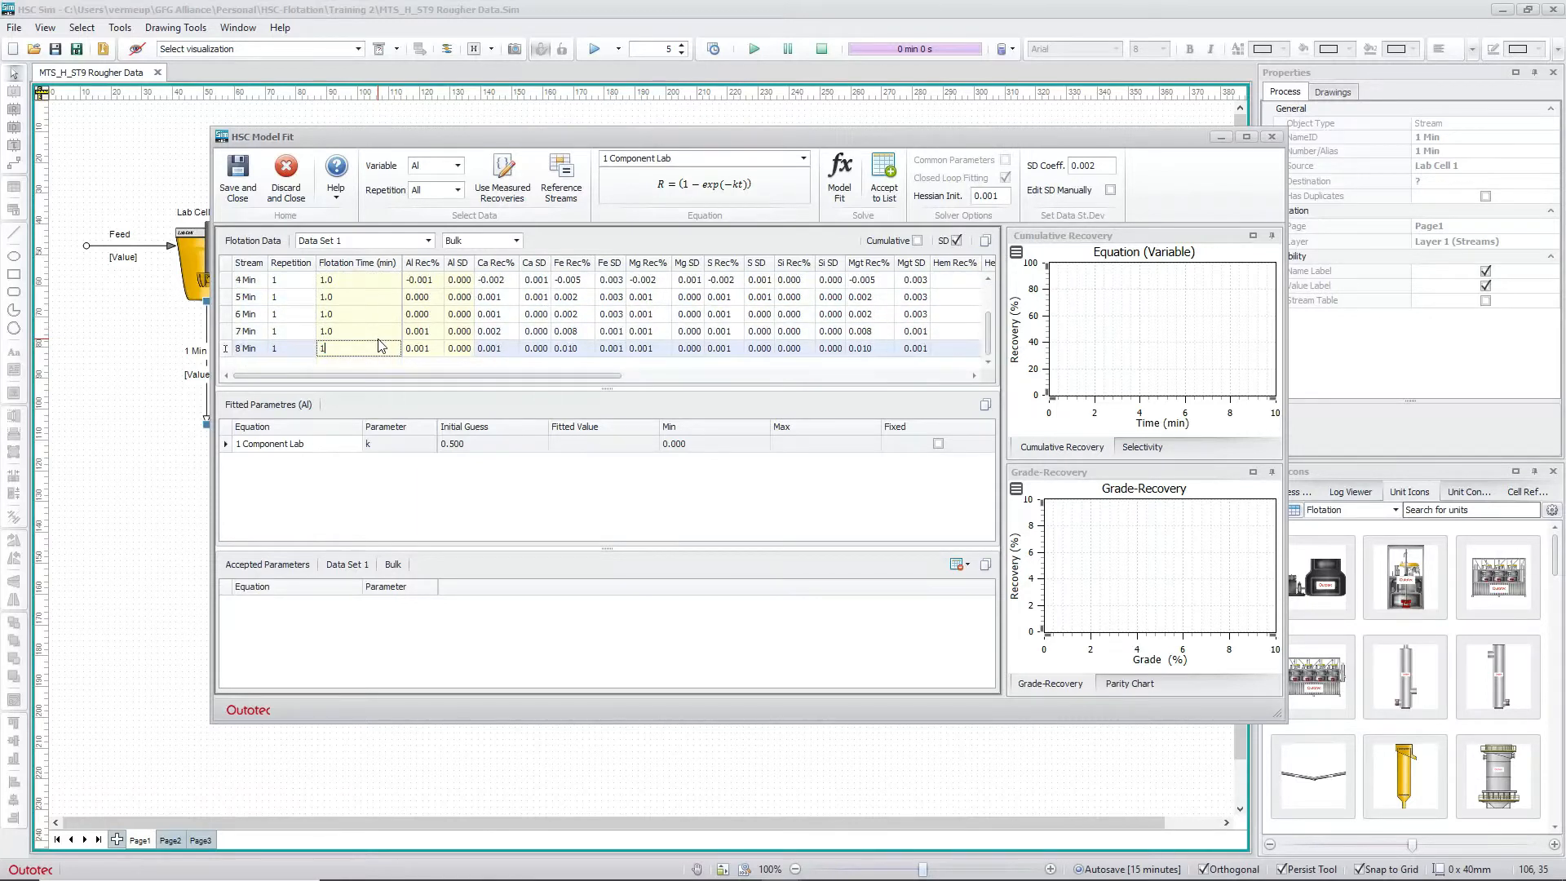
{"action": "key", "text": "Up"}
{"action": "key", "text": "Up"}
{"action": "key", "text": "Up"}
{"action": "key", "text": "Up"}
{"action": "key", "text": "Up"}
{"action": "key", "text": "Up"}
{"action": "key", "text": "Up"}
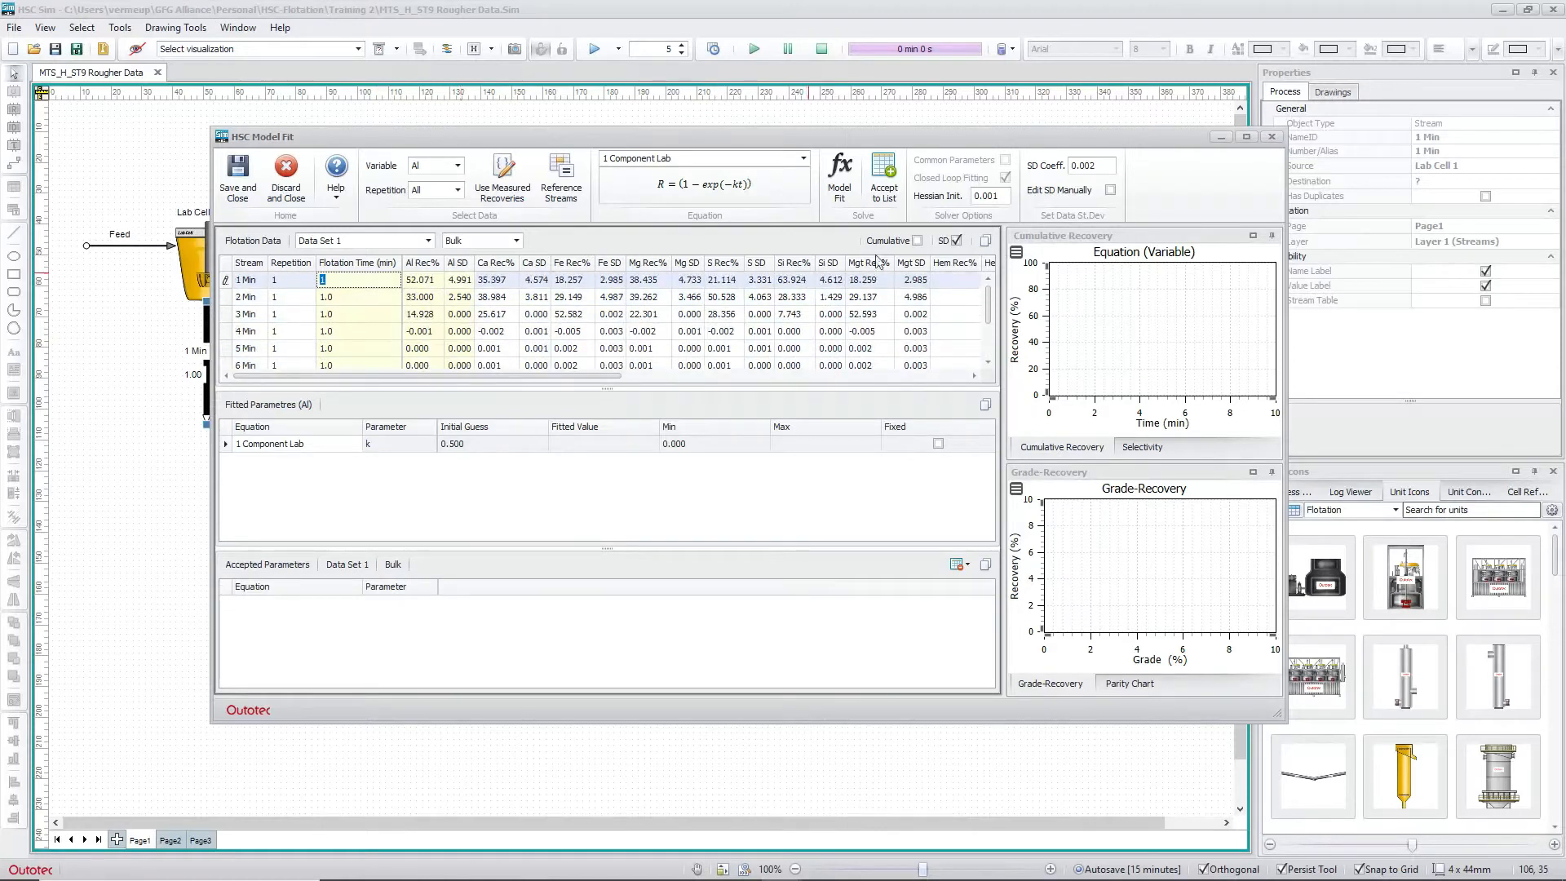
- Turn the cumulative display back on, check the flotation times of all streams and select Ca recovery as the fit variable
{"action": "left_click", "coordinate": [917, 241]}
{"action": "left_click", "coordinate": [917, 242]}
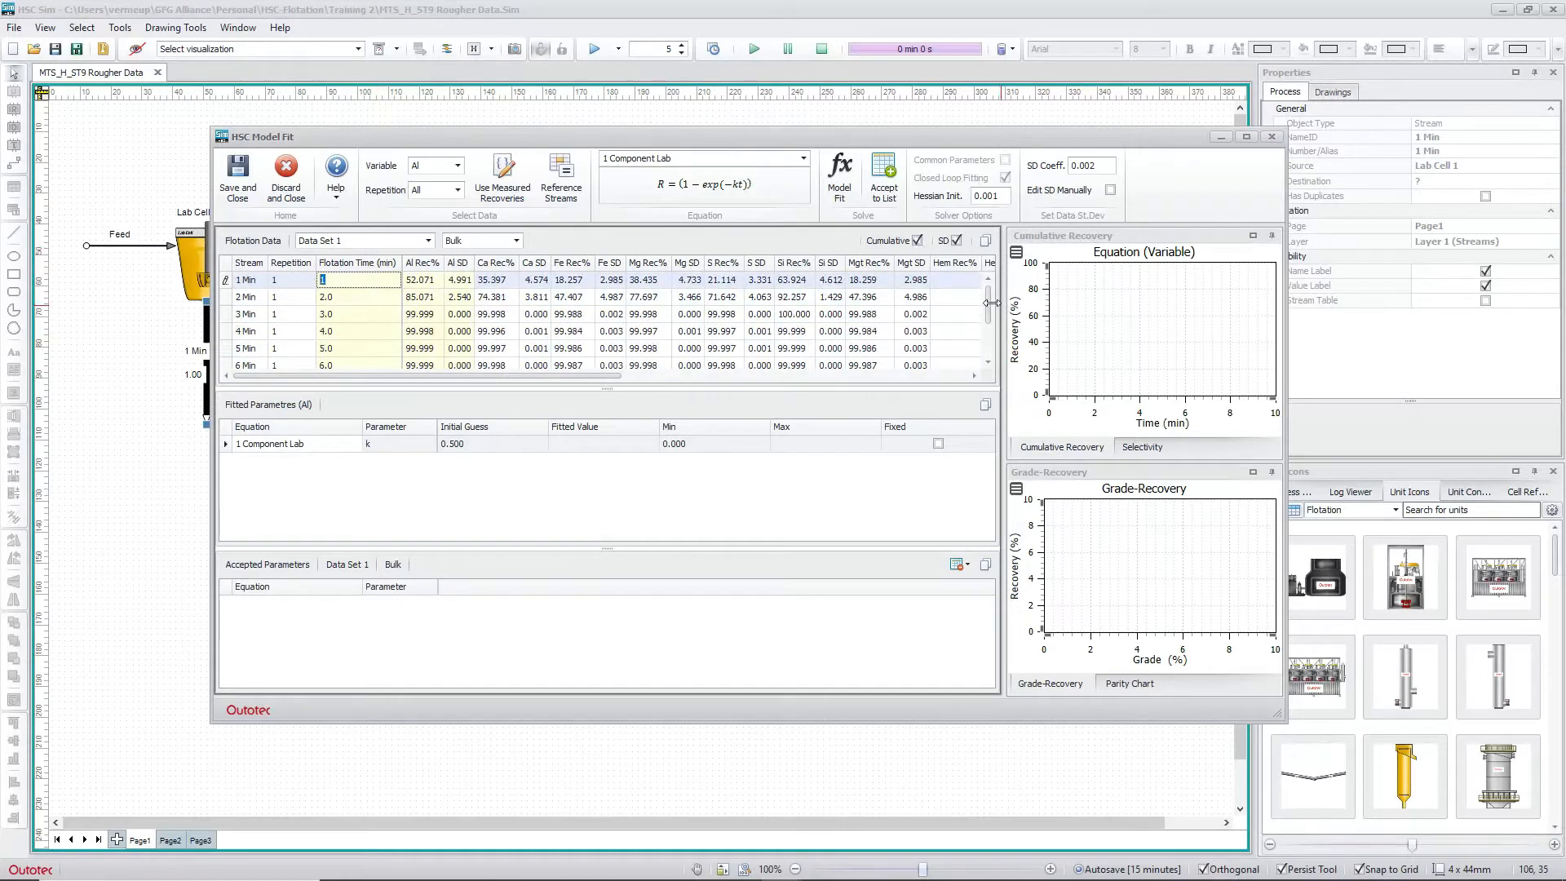
{"action": "left_click_drag", "start_coordinate": [992, 308], "coordinate": [992, 337]}
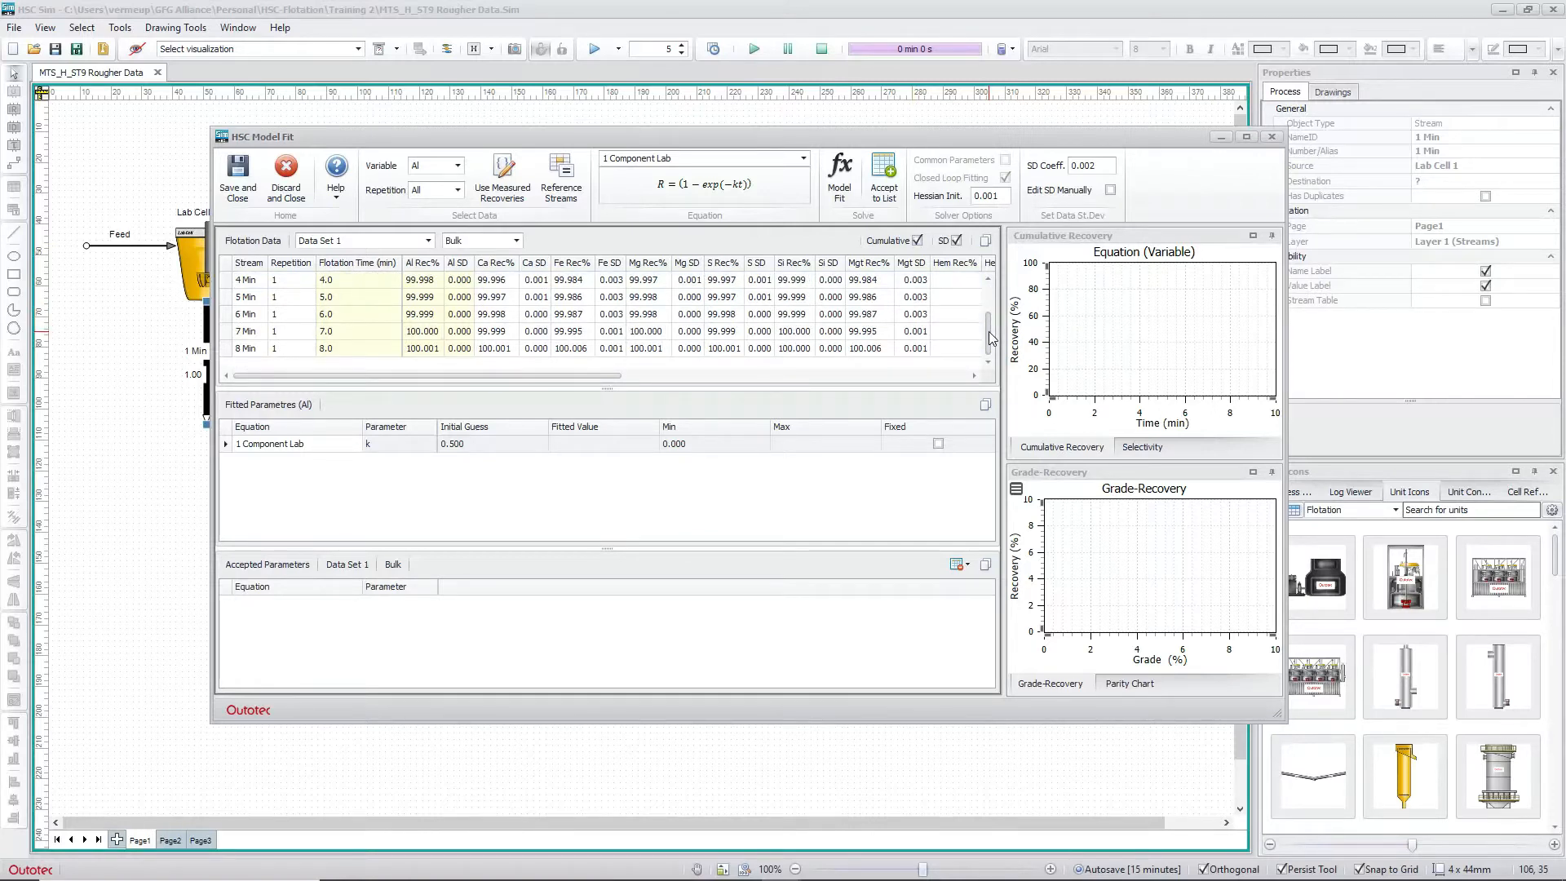
{"action": "left_click_drag", "start_coordinate": [988, 327], "coordinate": [989, 292]}
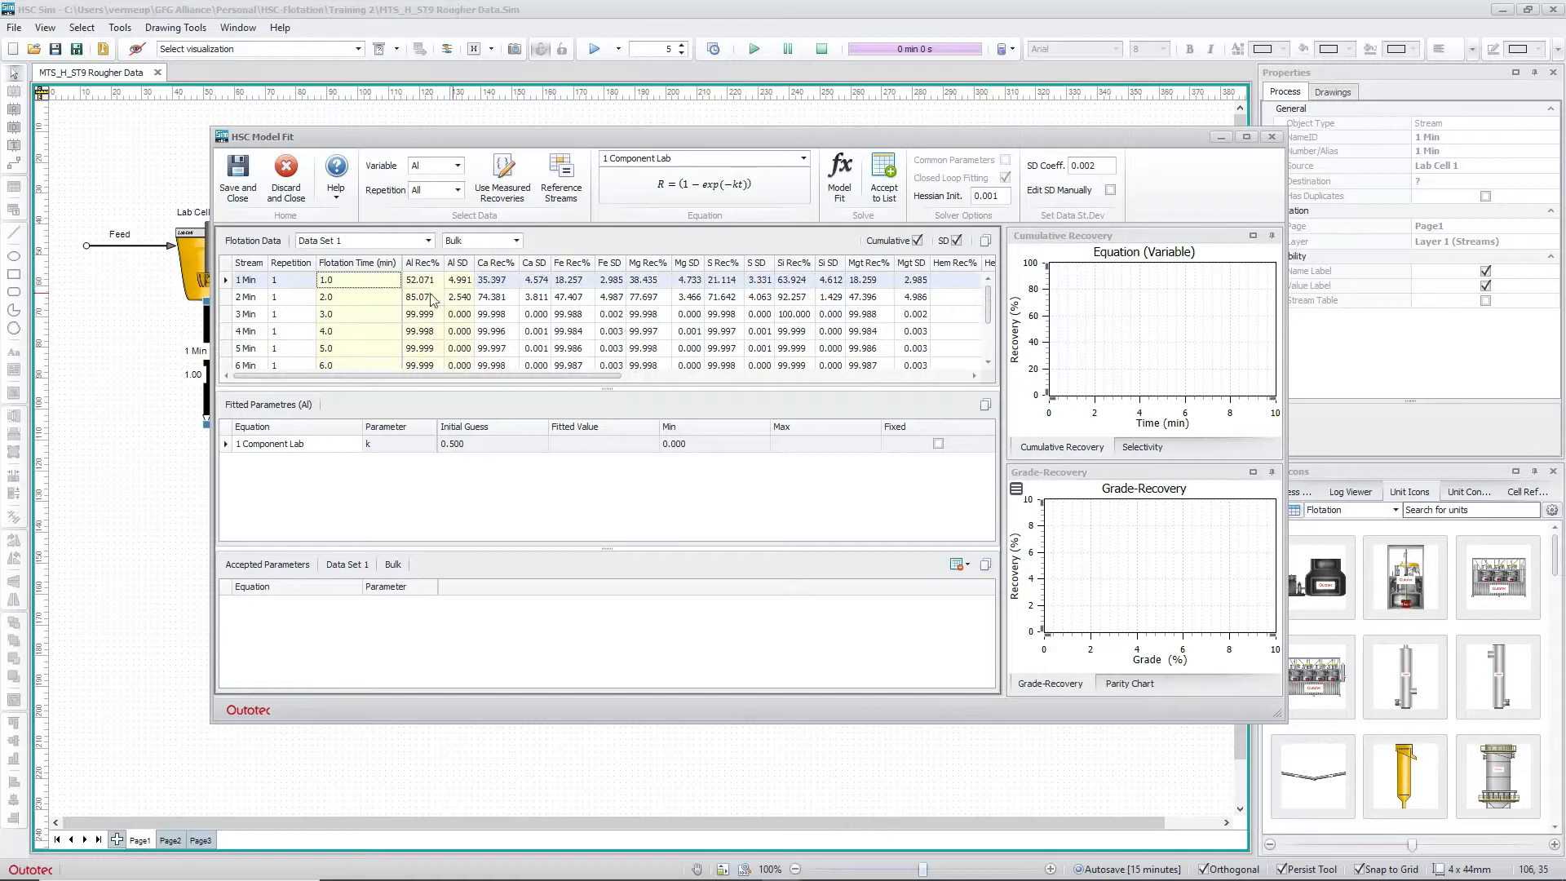
{"action": "left_click", "coordinate": [505, 271]}
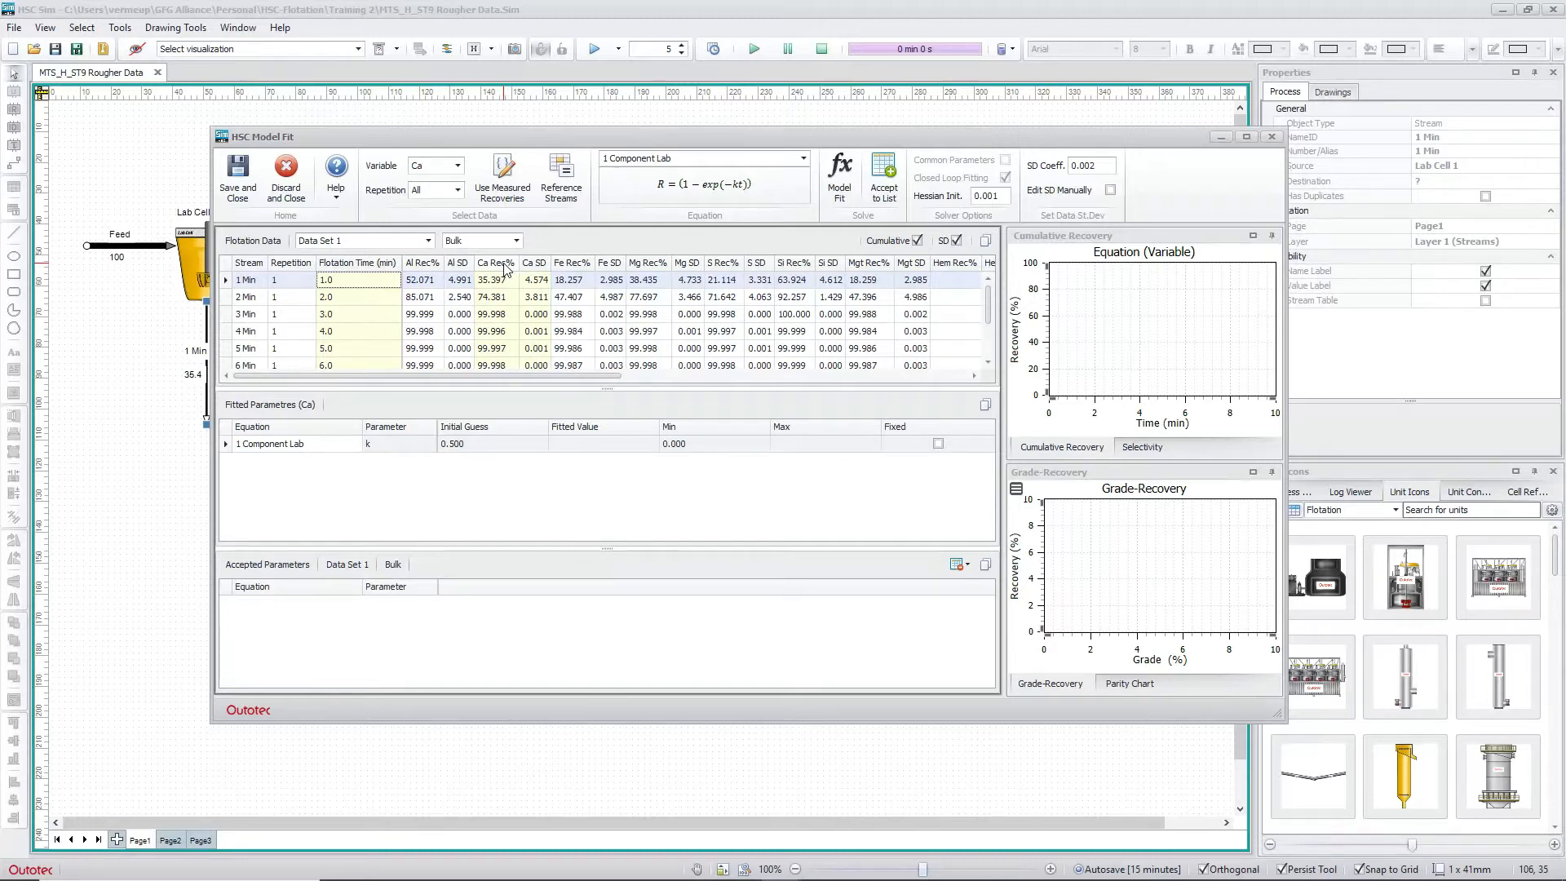
- Select Mgt recovery as the fit variable and run the model fit with the 1 Component Lab equation, then with 2 Component Lab
{"action": "left_click", "coordinate": [866, 269]}
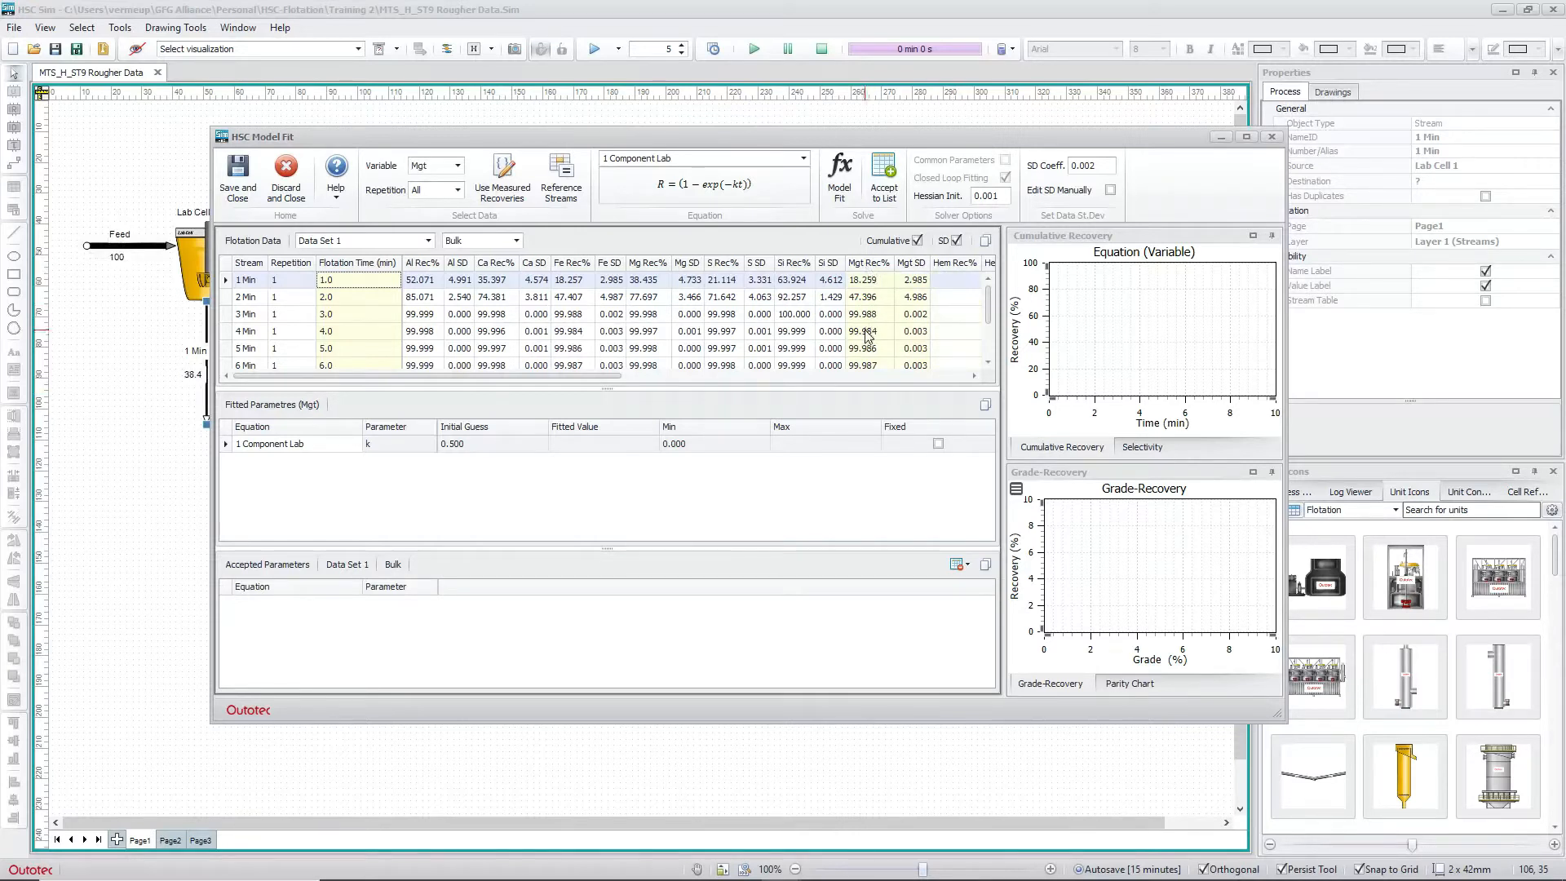
{"action": "left_click", "coordinate": [841, 188]}
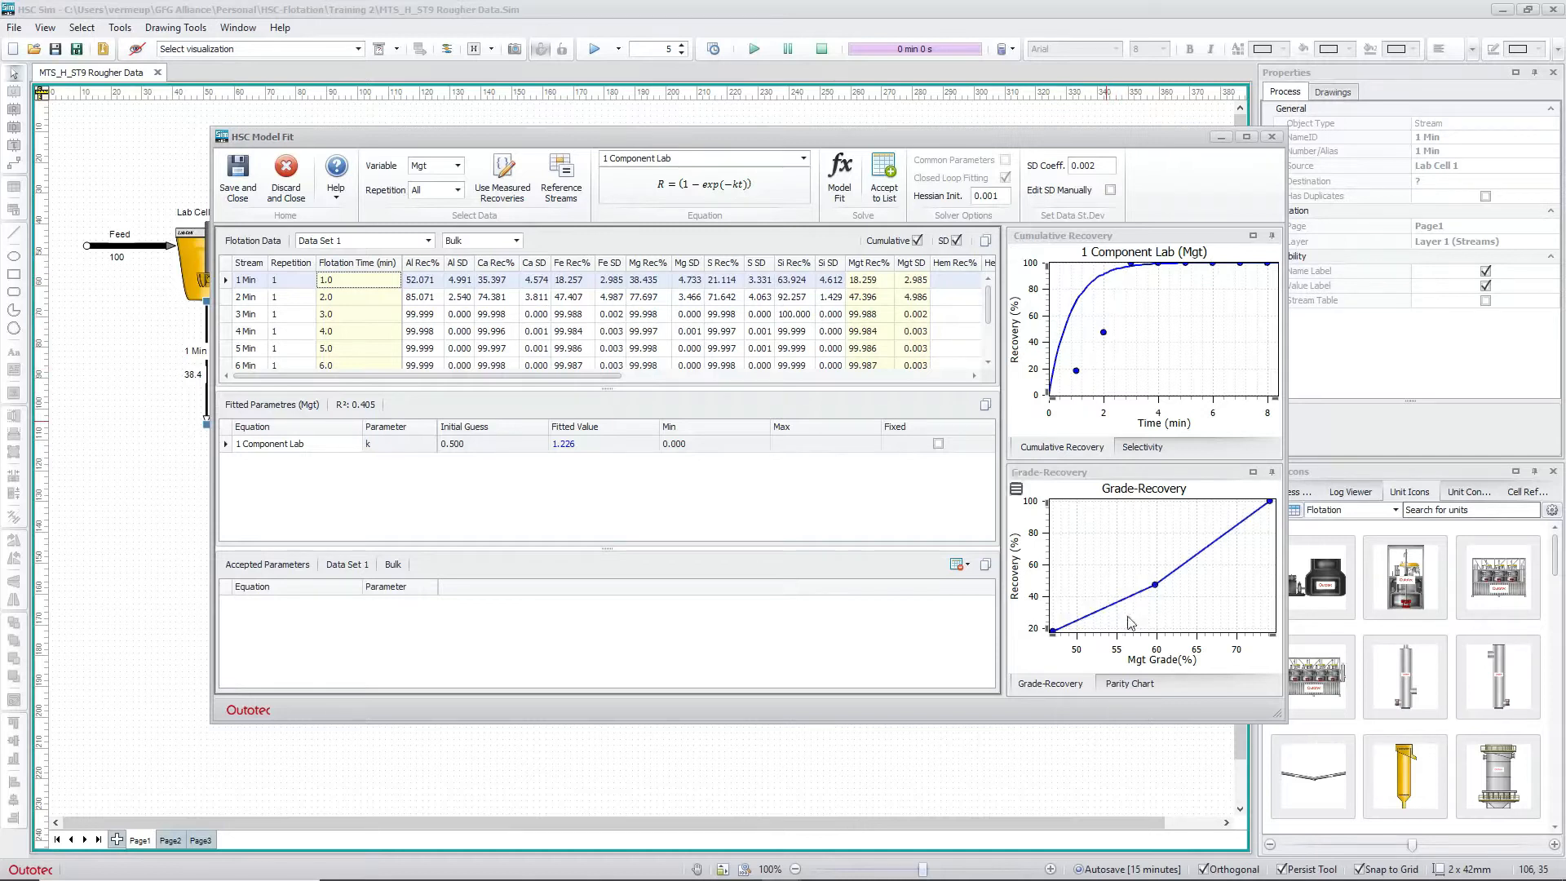
{"action": "left_click", "coordinate": [803, 163]}
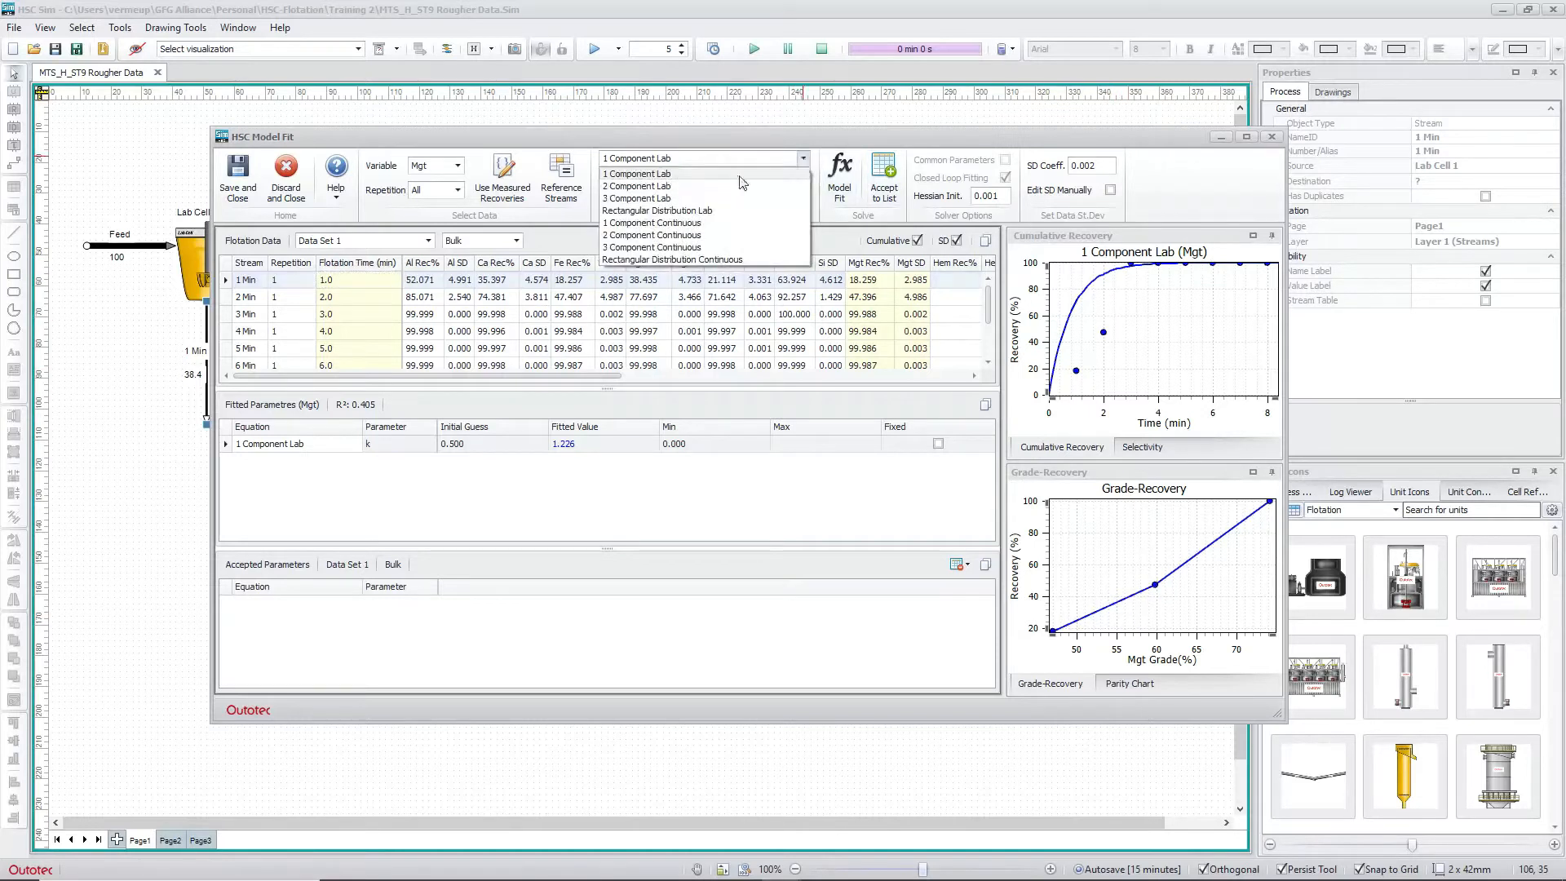
{"action": "left_click", "coordinate": [702, 185]}
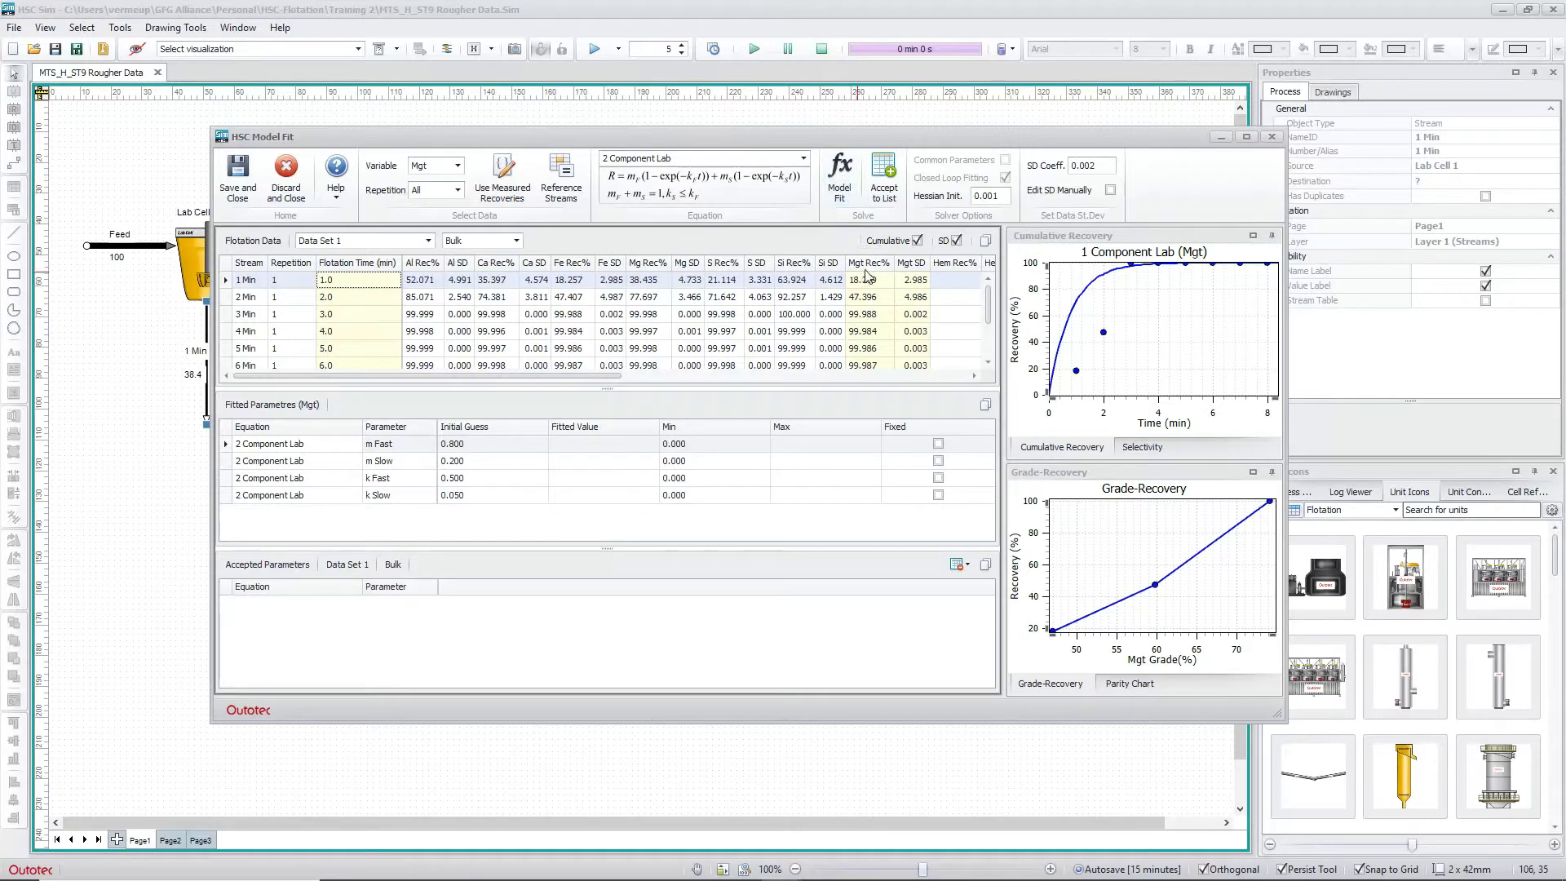
{"action": "left_click", "coordinate": [839, 174]}
- Run the Mgt recovery fit with the 3 Component Lab equation and with Rectangular Distribution Lab
{"action": "left_click", "coordinate": [803, 158]}
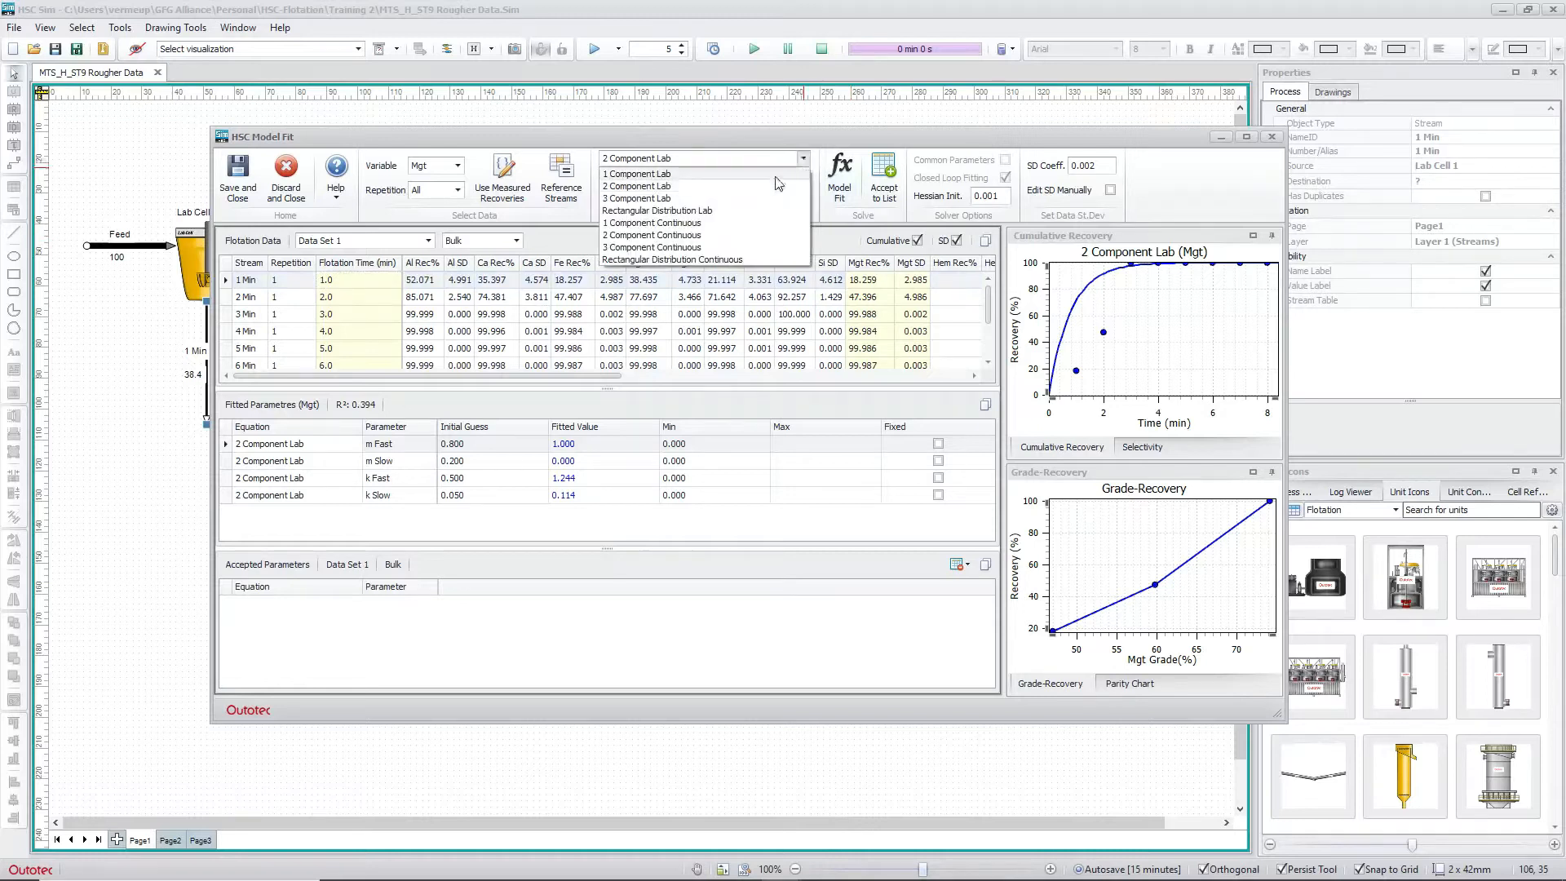
{"action": "left_click", "coordinate": [669, 198]}
{"action": "left_click", "coordinate": [840, 174]}
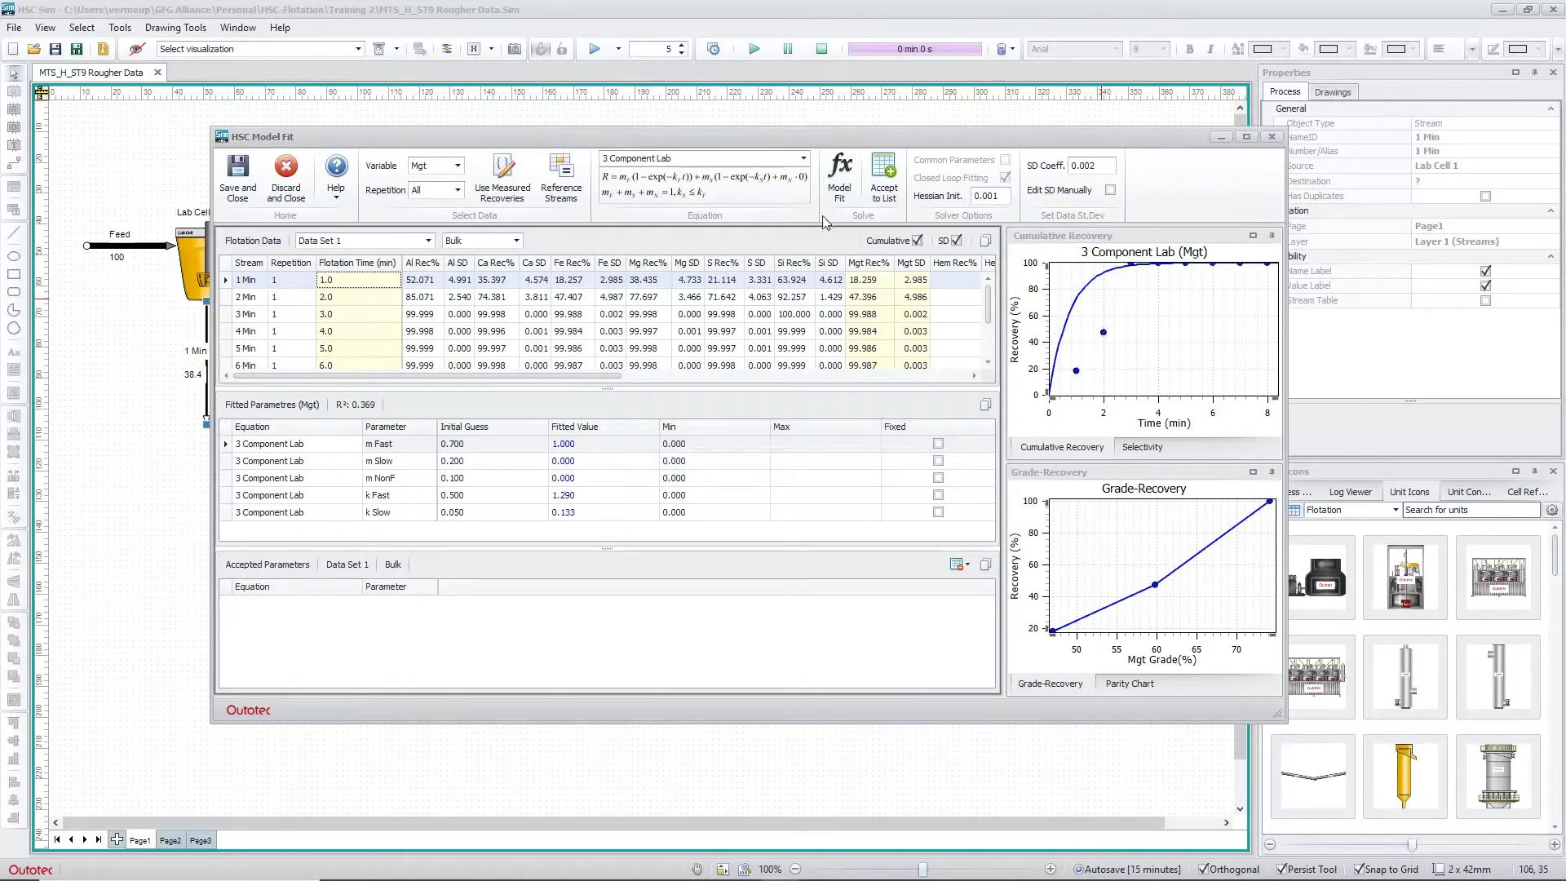
{"action": "left_click", "coordinate": [803, 158]}
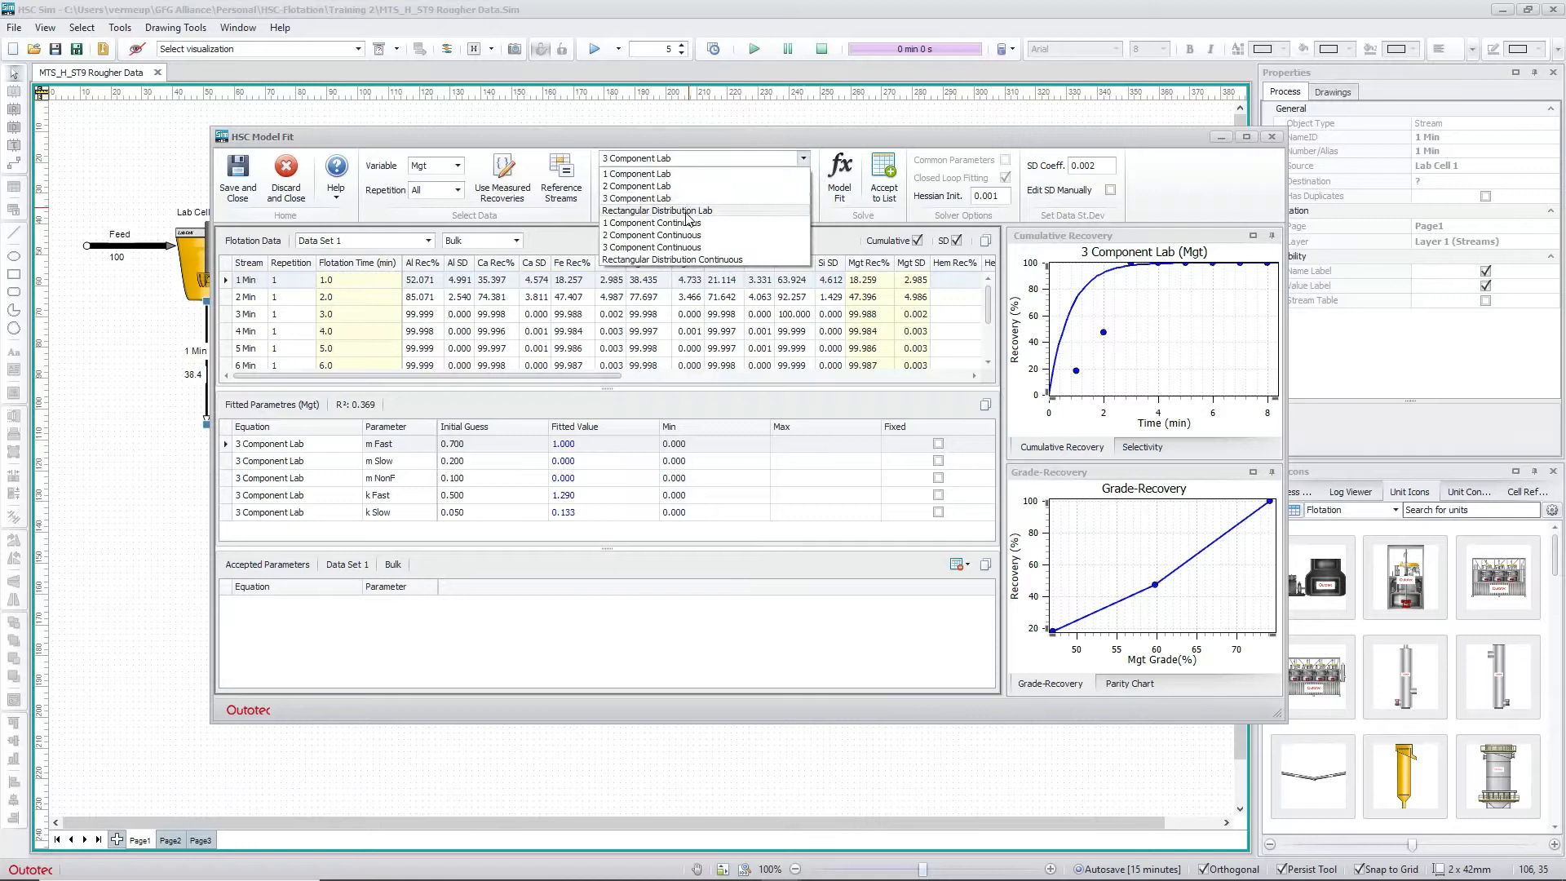
{"action": "left_click", "coordinate": [686, 211]}
{"action": "left_click", "coordinate": [843, 183]}
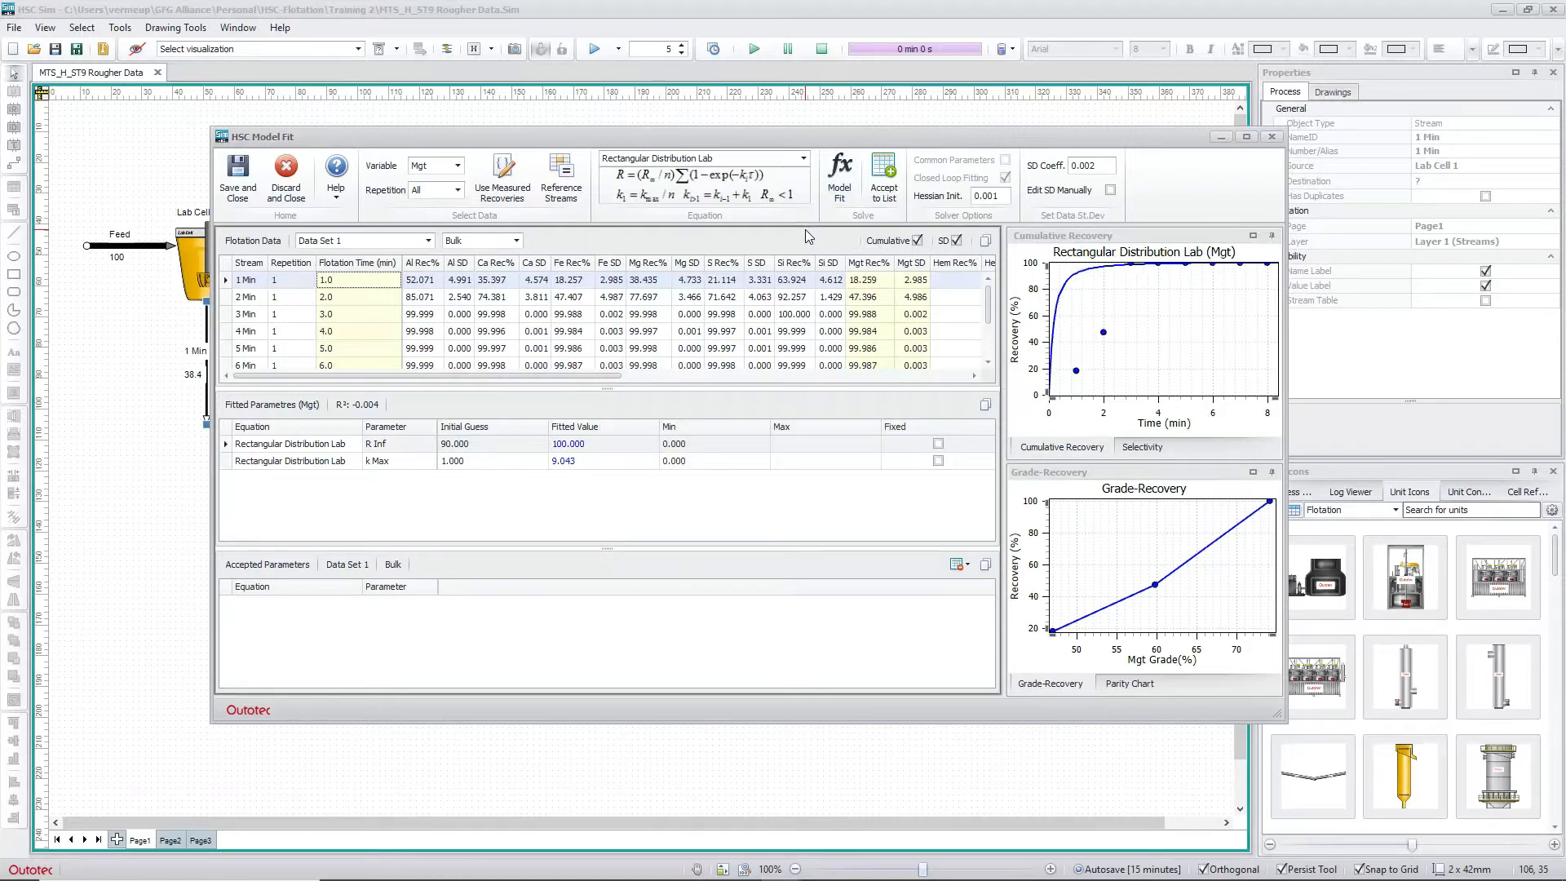
- Turn off the cumulative display of the flotation data and refit Mgt recovery with the 1 Component Lab equation
{"action": "left_click_drag", "start_coordinate": [603, 380], "coordinate": [710, 380]}
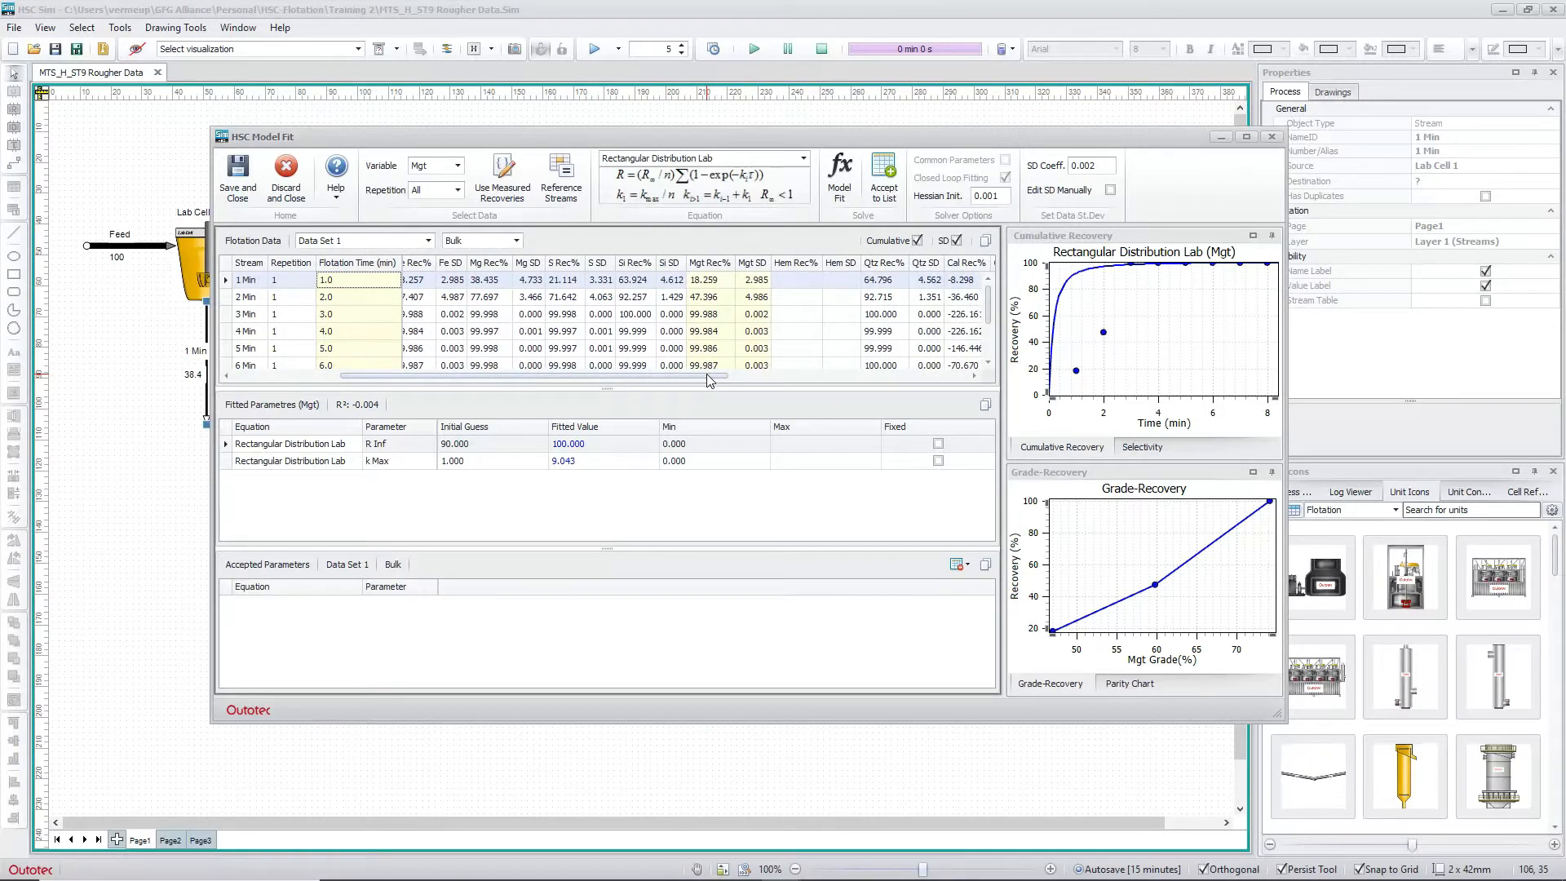
{"action": "left_click", "coordinate": [918, 241]}
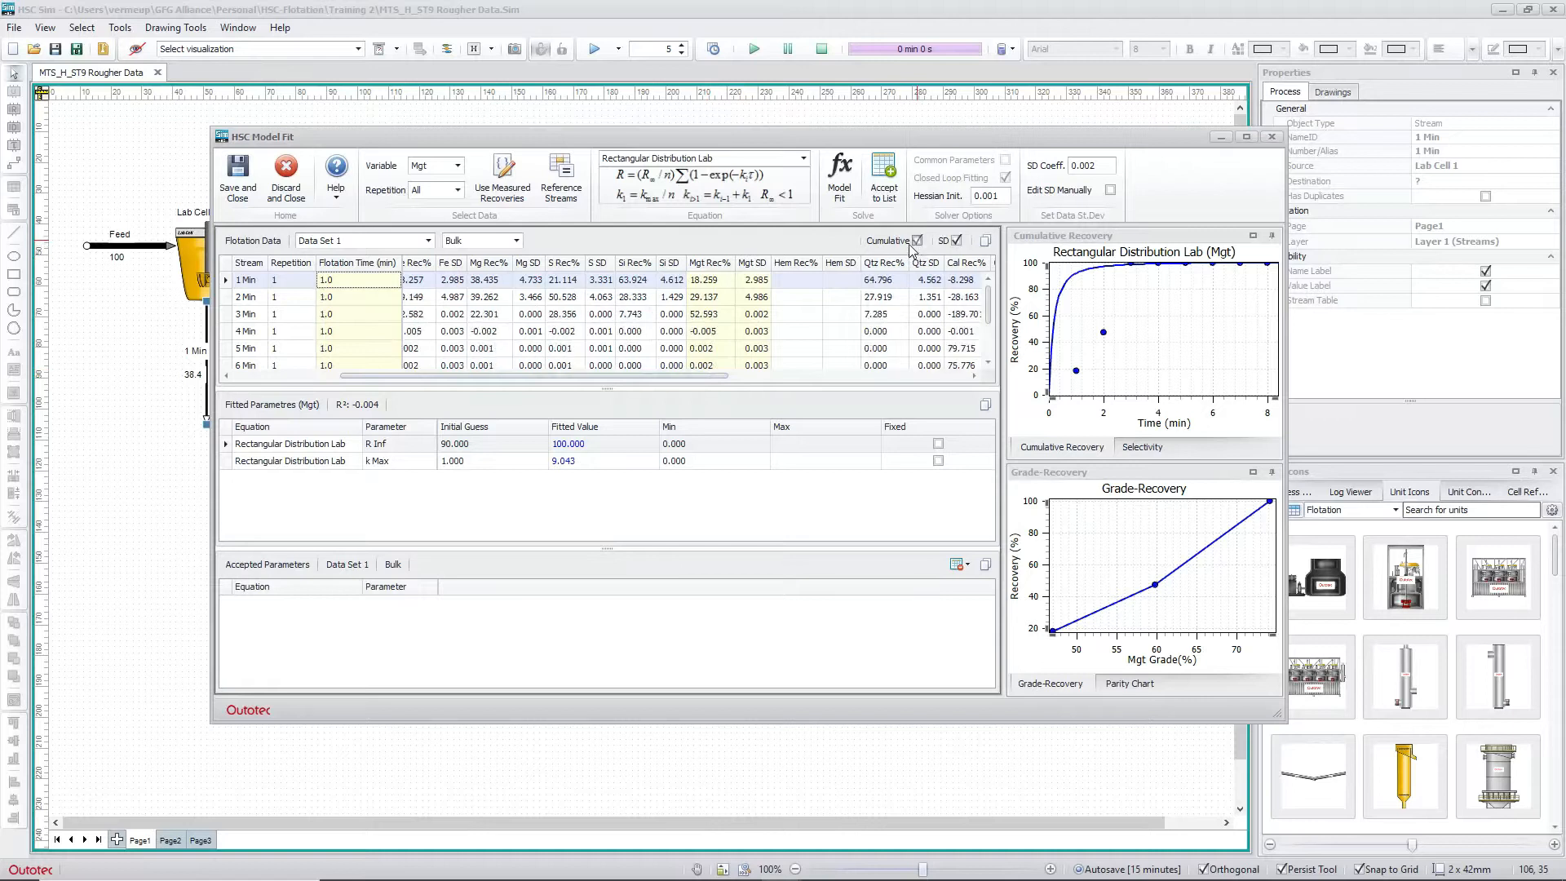
{"action": "left_click", "coordinate": [804, 158]}
{"action": "left_click", "coordinate": [734, 171]}
{"action": "left_click", "coordinate": [840, 186]}
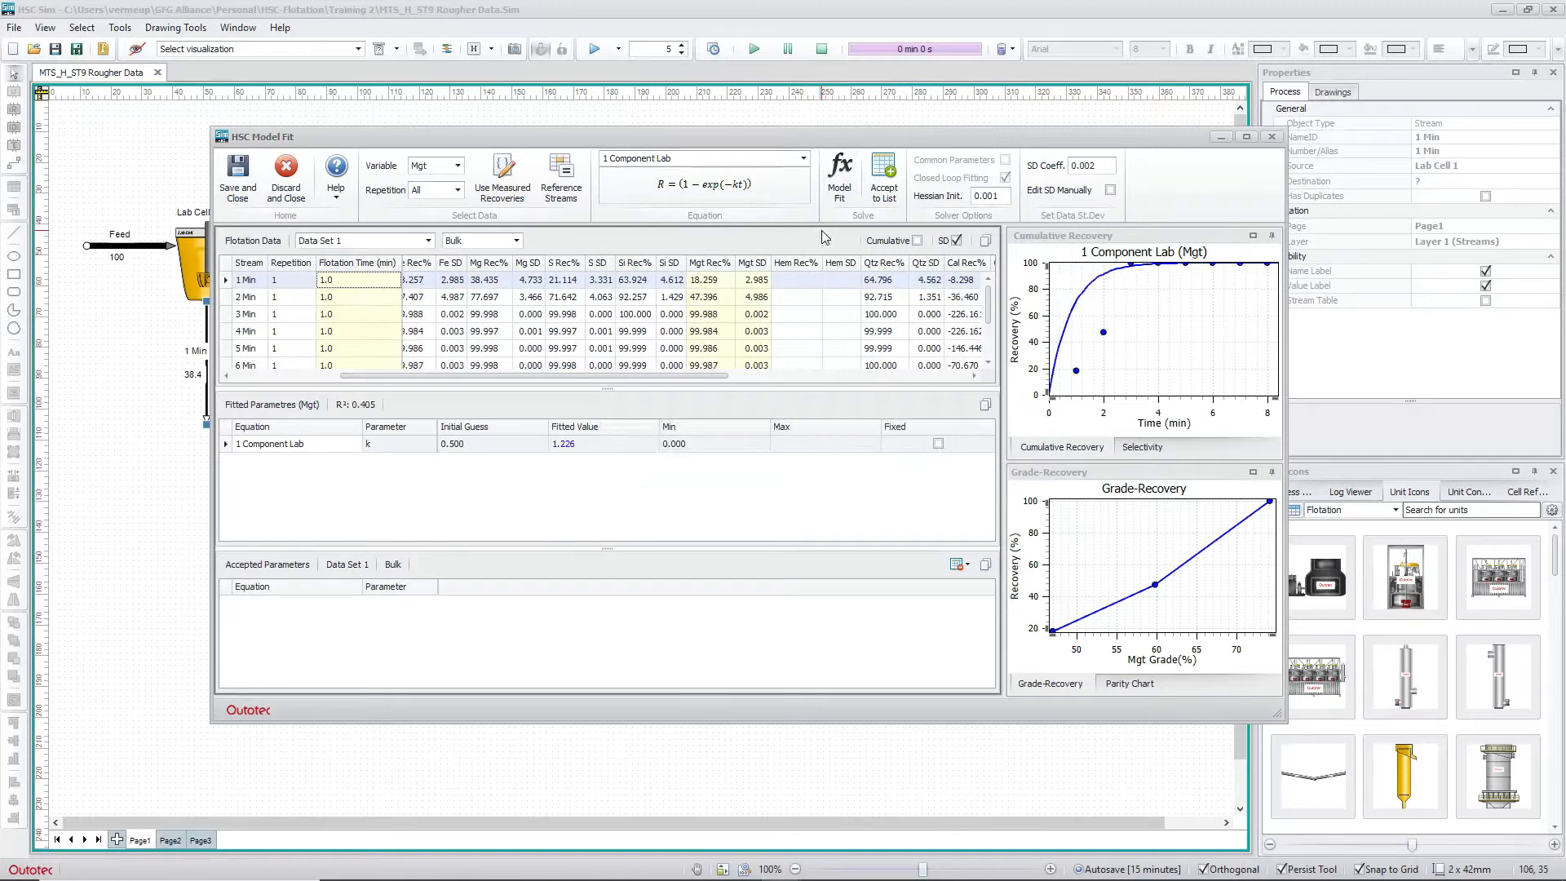
- Refit Mgt recovery with the 2 Component Lab equation and then with 3 Component Lab
{"action": "left_click", "coordinate": [803, 159]}
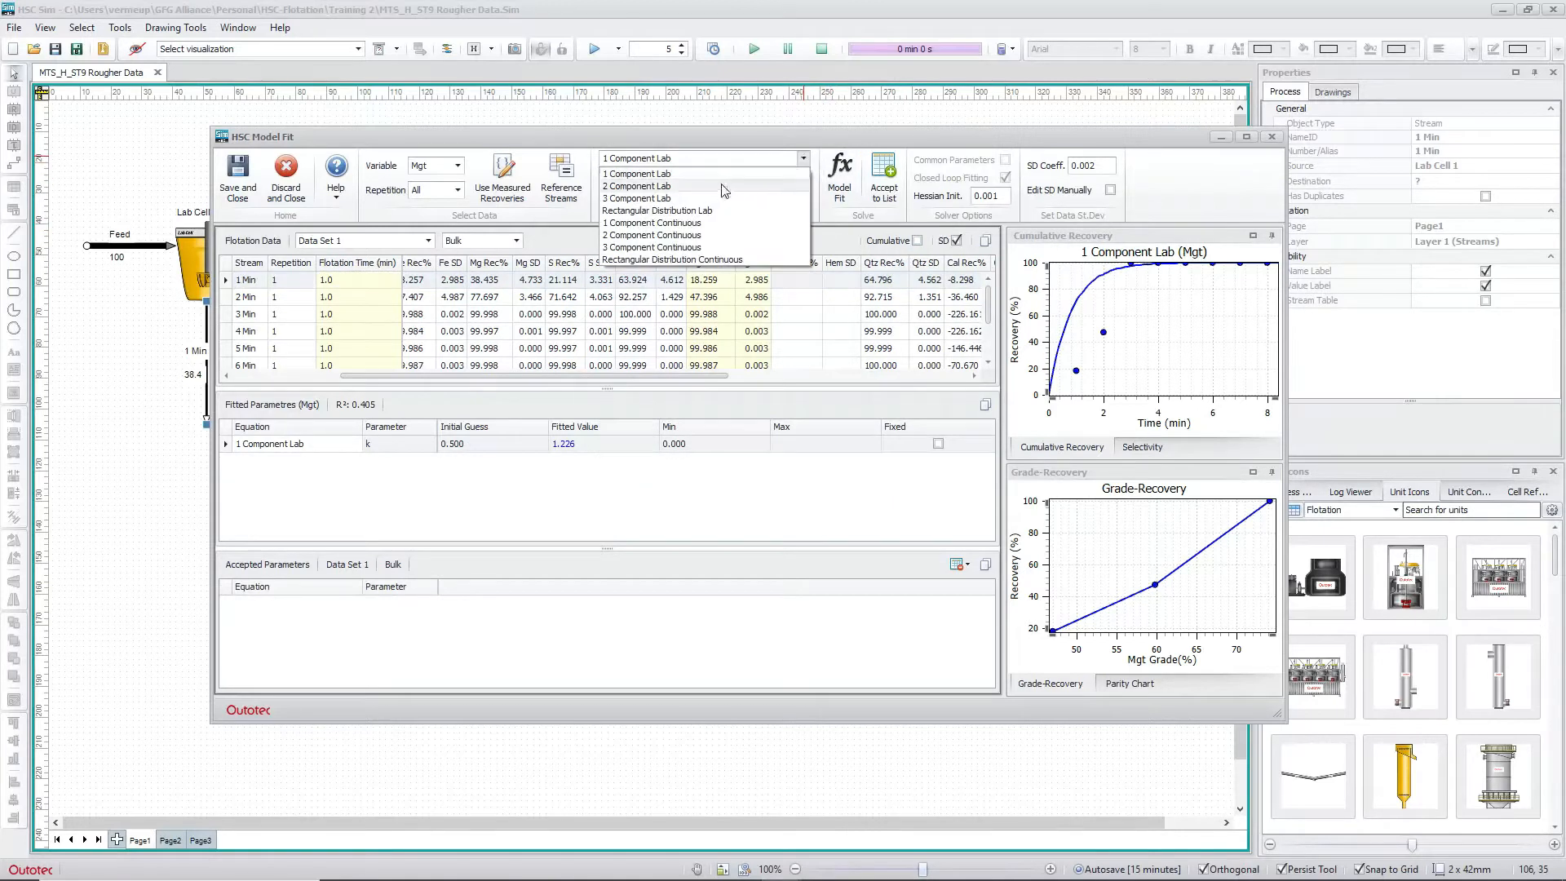
{"action": "left_click", "coordinate": [724, 187]}
{"action": "left_click", "coordinate": [840, 184]}
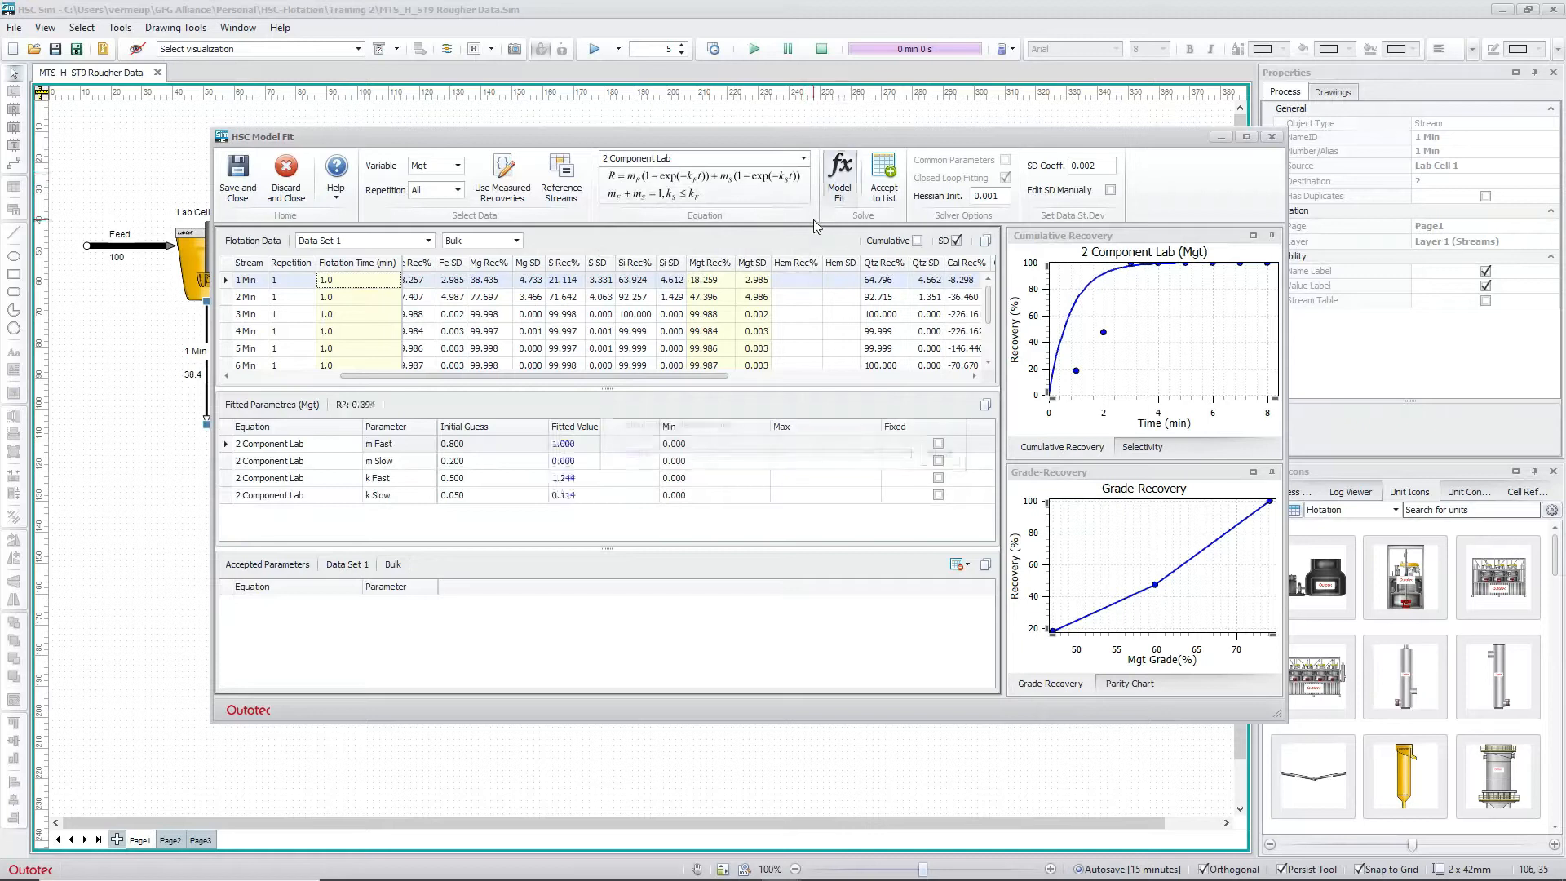
{"action": "left_click", "coordinate": [804, 159]}
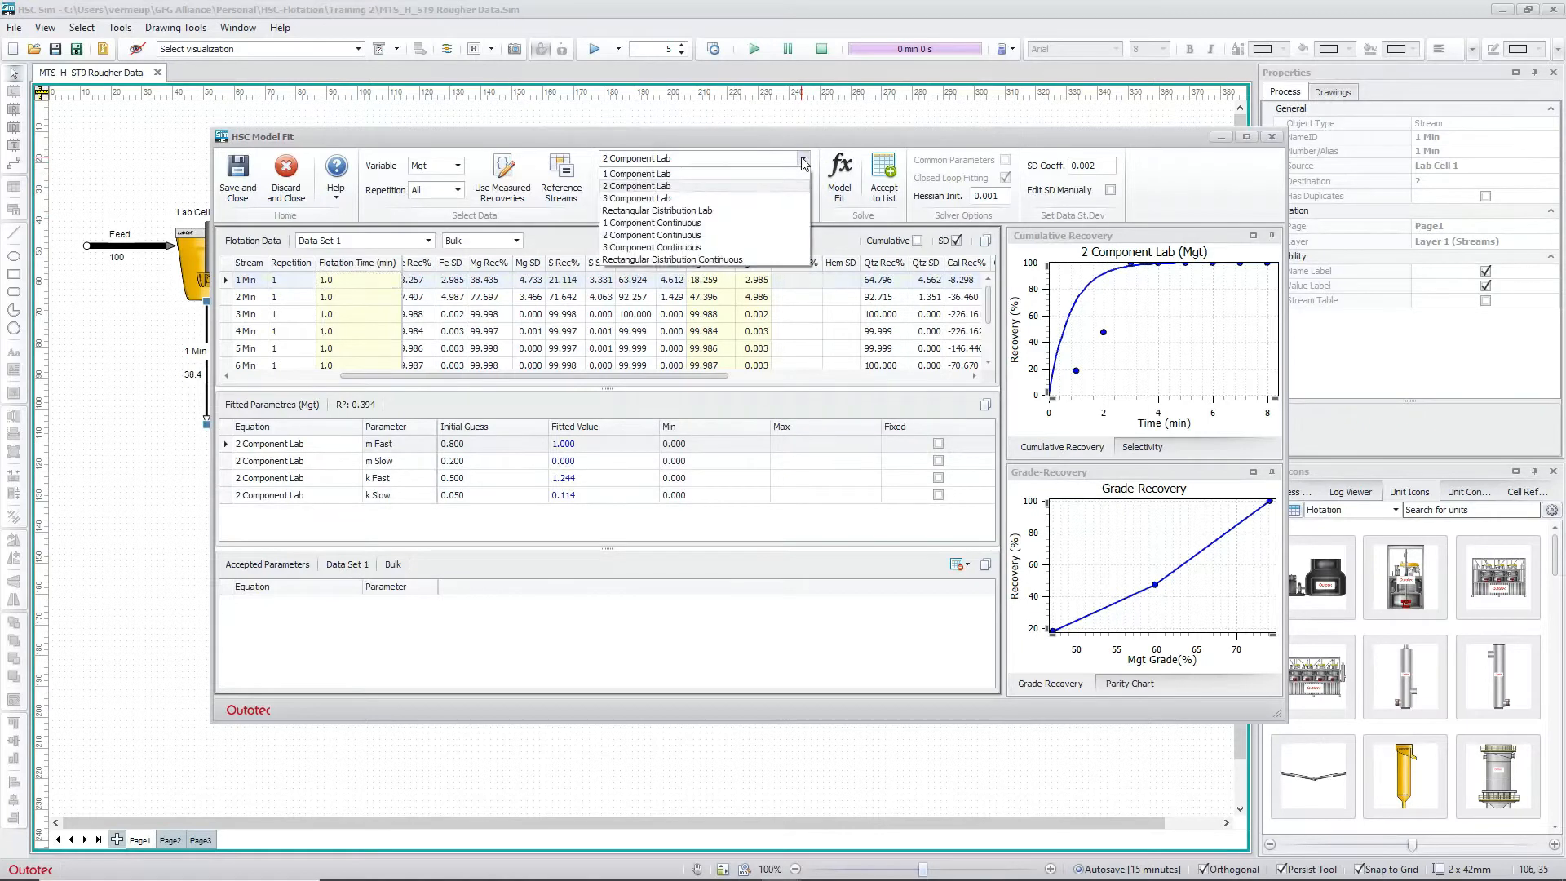
{"action": "left_click", "coordinate": [724, 198]}
{"action": "left_click", "coordinate": [840, 184]}
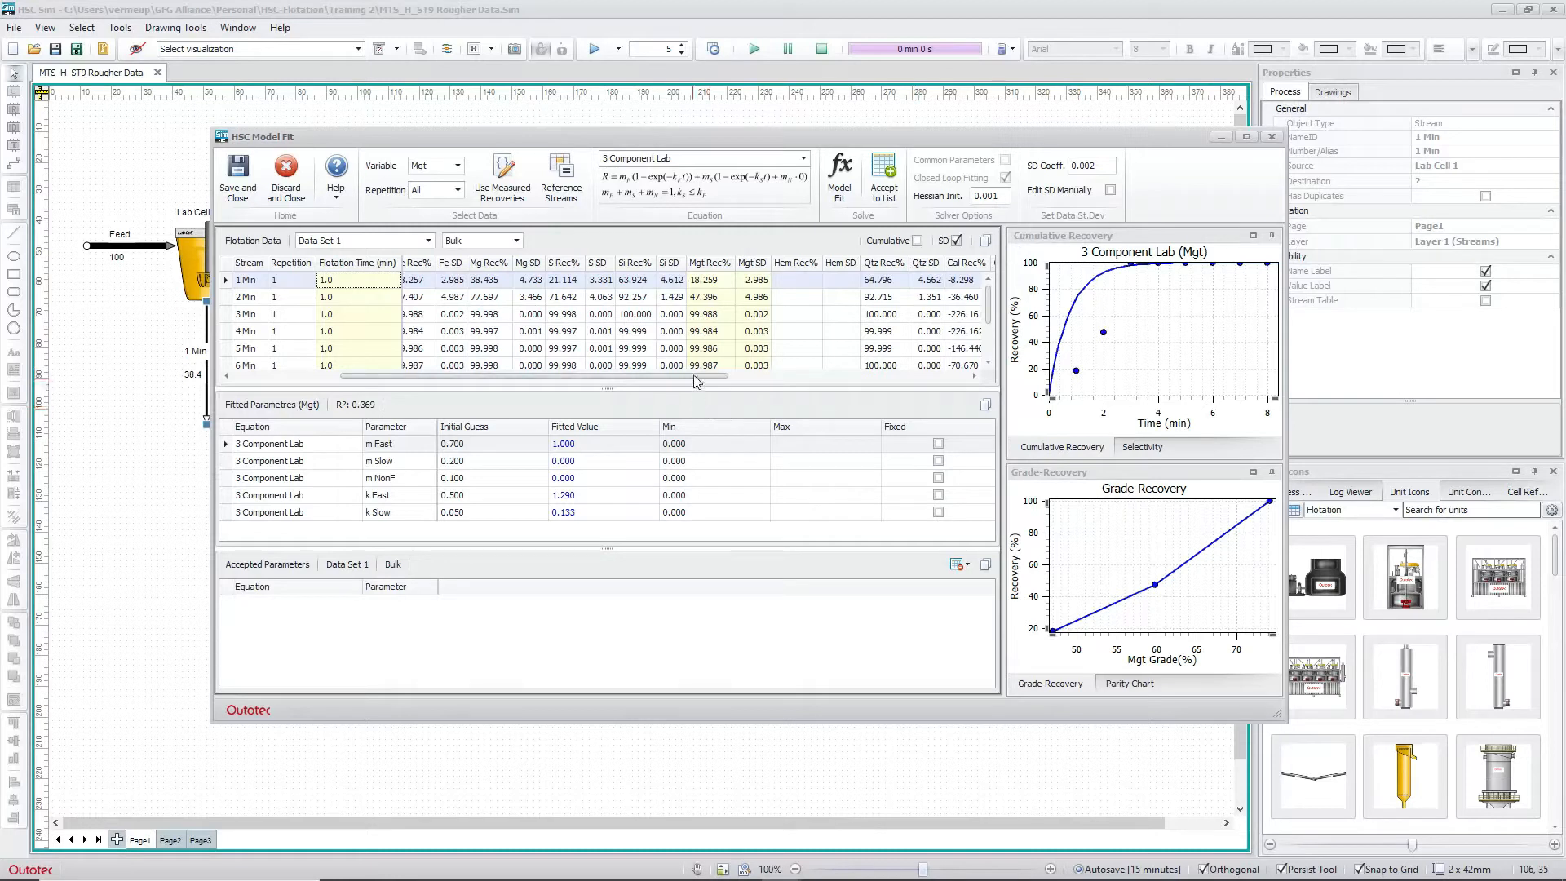
- Switch the fit variable to Qtz recovery and fit it with the 3 Component Lab equation, then with Rectangular Distribution Lab
{"action": "left_click", "coordinate": [885, 267]}
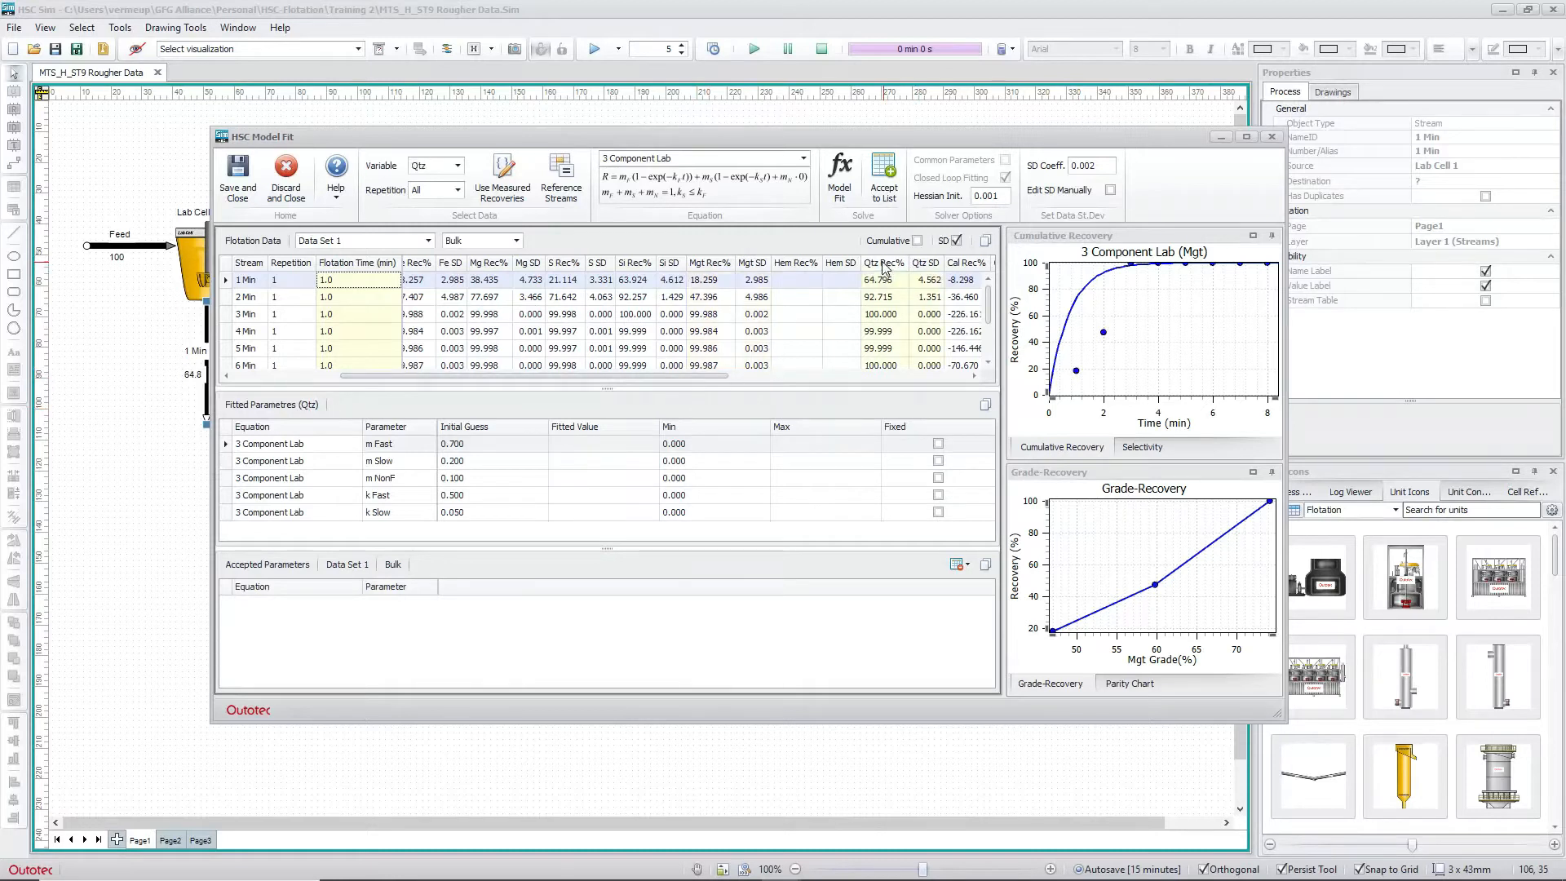
{"action": "left_click", "coordinate": [840, 186]}
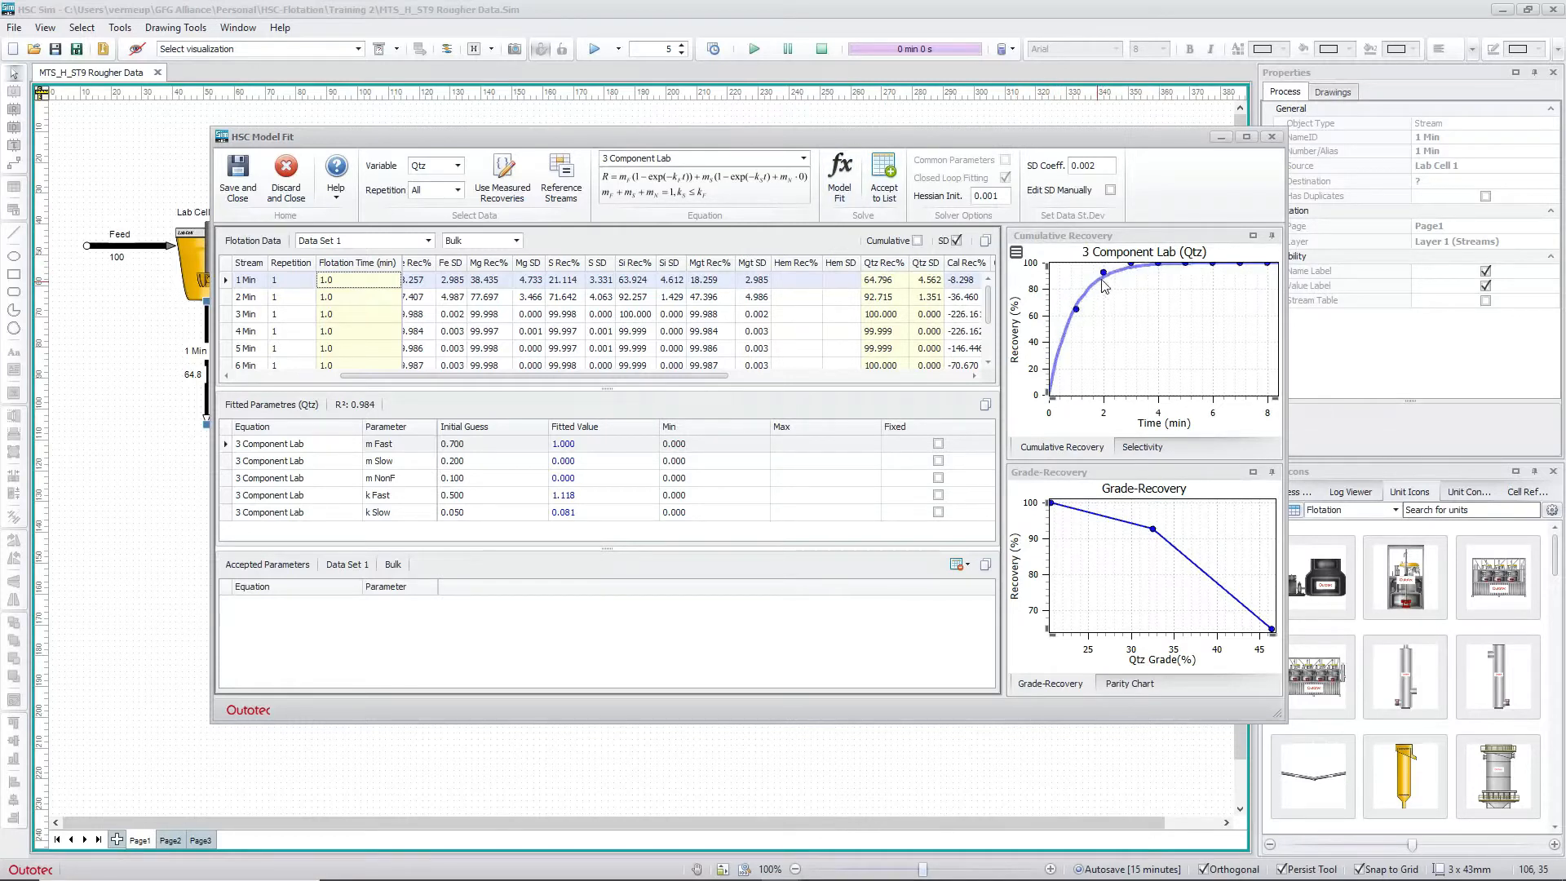
{"action": "left_click", "coordinate": [804, 160]}
{"action": "left_click", "coordinate": [722, 212]}
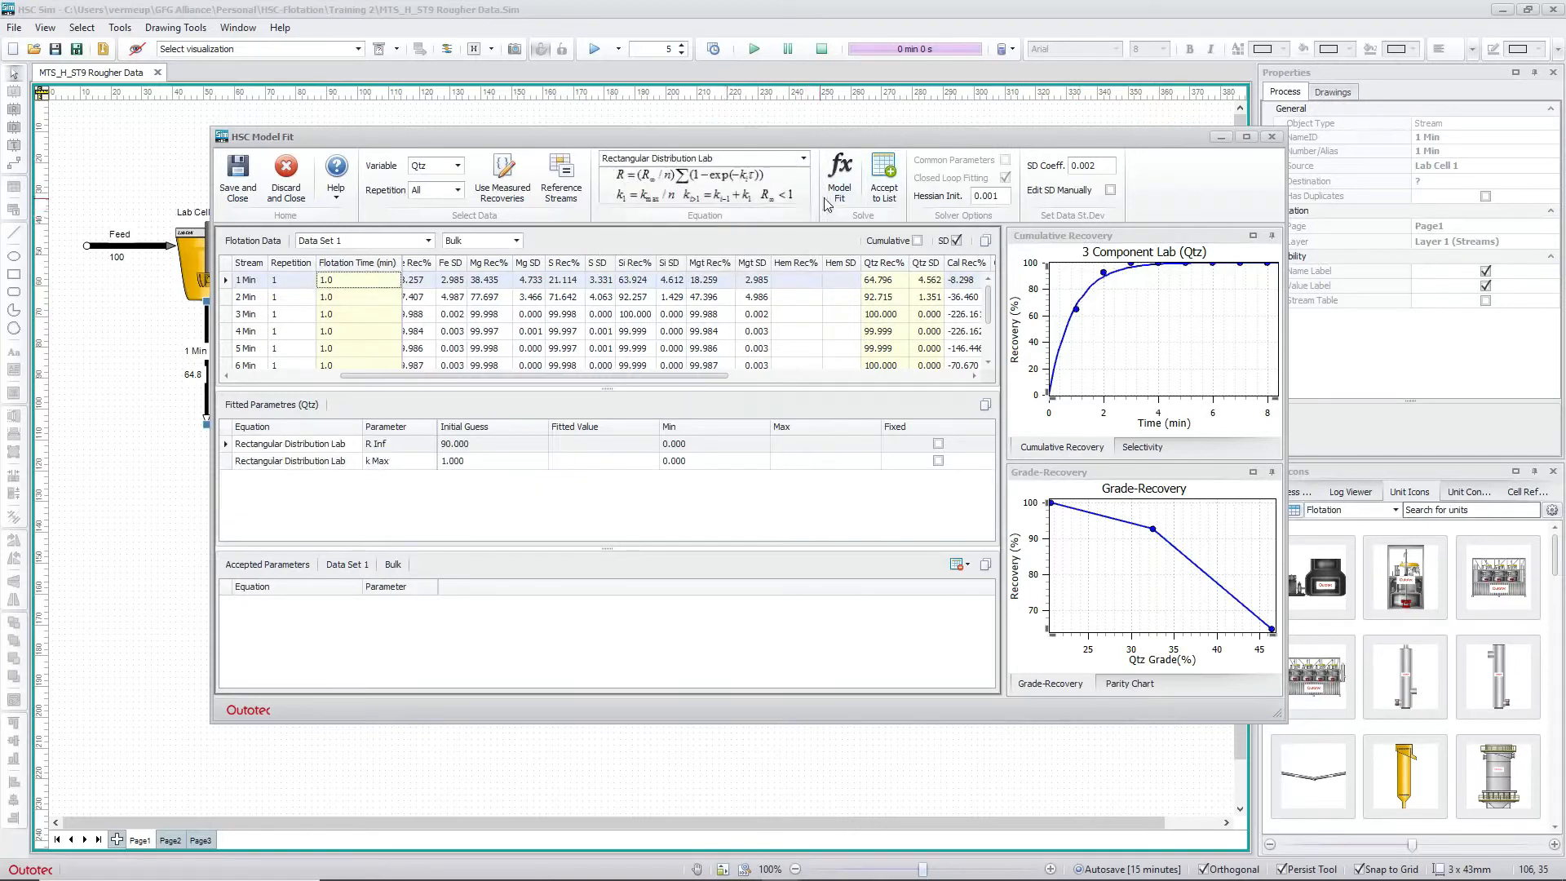
{"action": "left_click", "coordinate": [841, 180]}
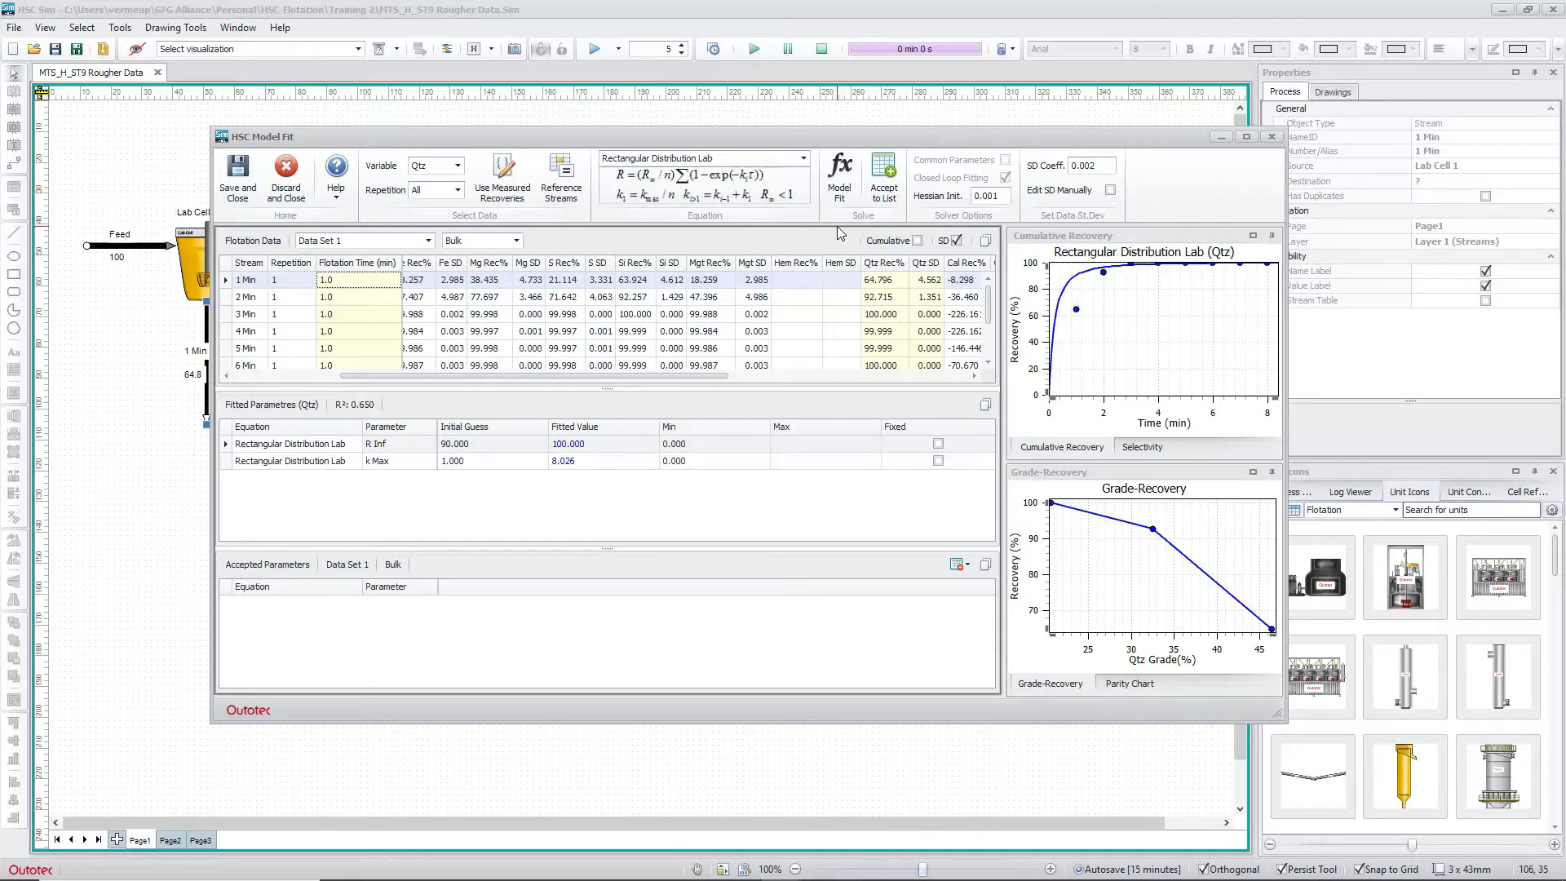
- Refit Qtz recovery with the 3 Component Lab equation and add the fitted parameters to the accepted list
{"action": "left_click", "coordinate": [804, 158]}
{"action": "left_click", "coordinate": [690, 198]}
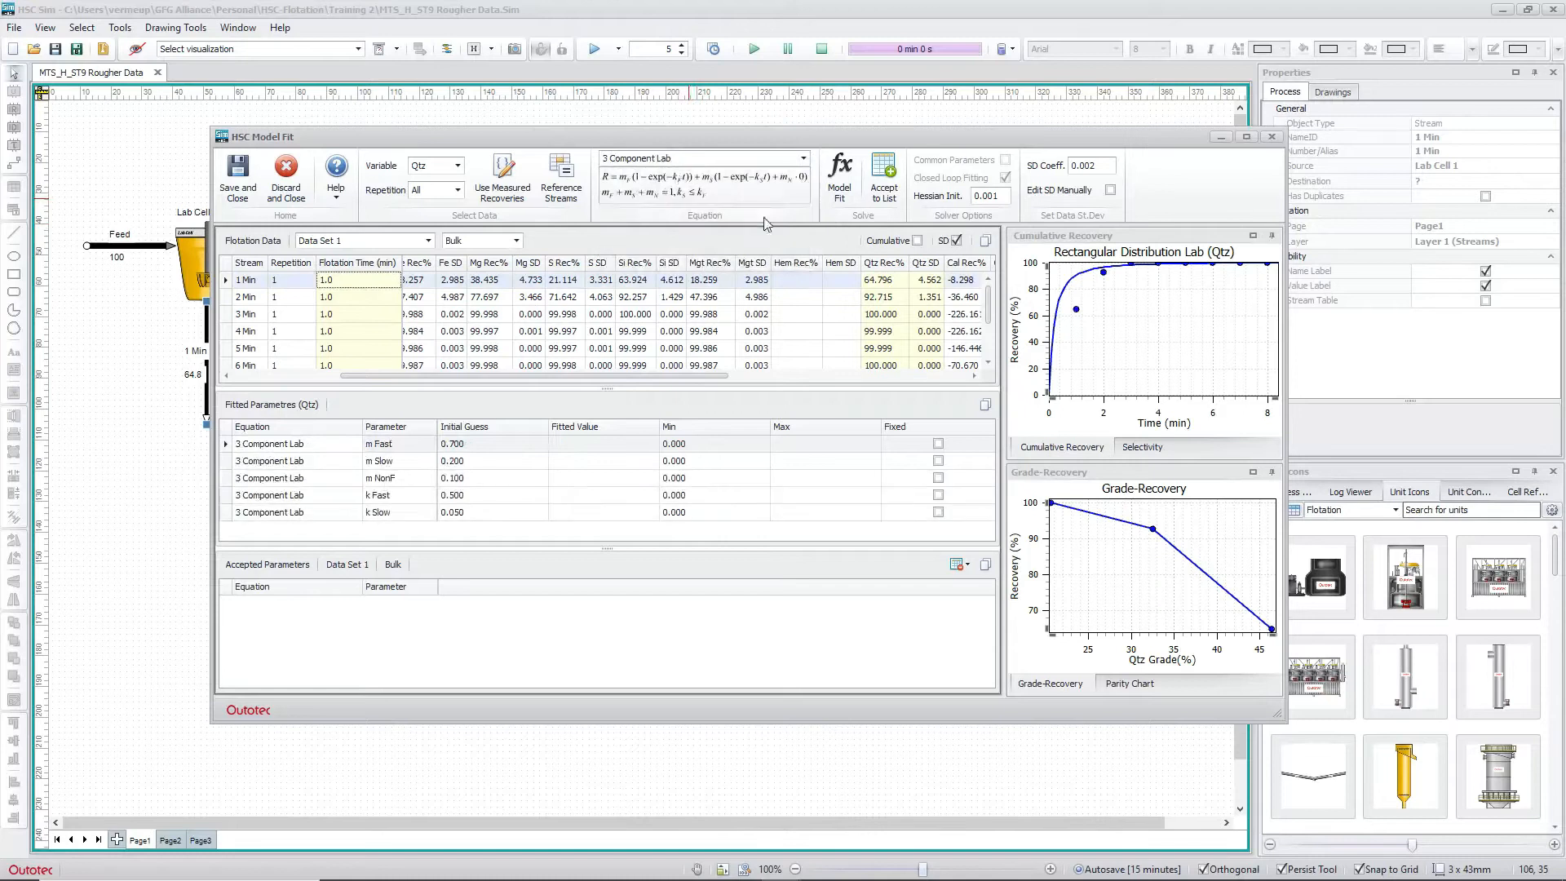
{"action": "left_click", "coordinate": [840, 179]}
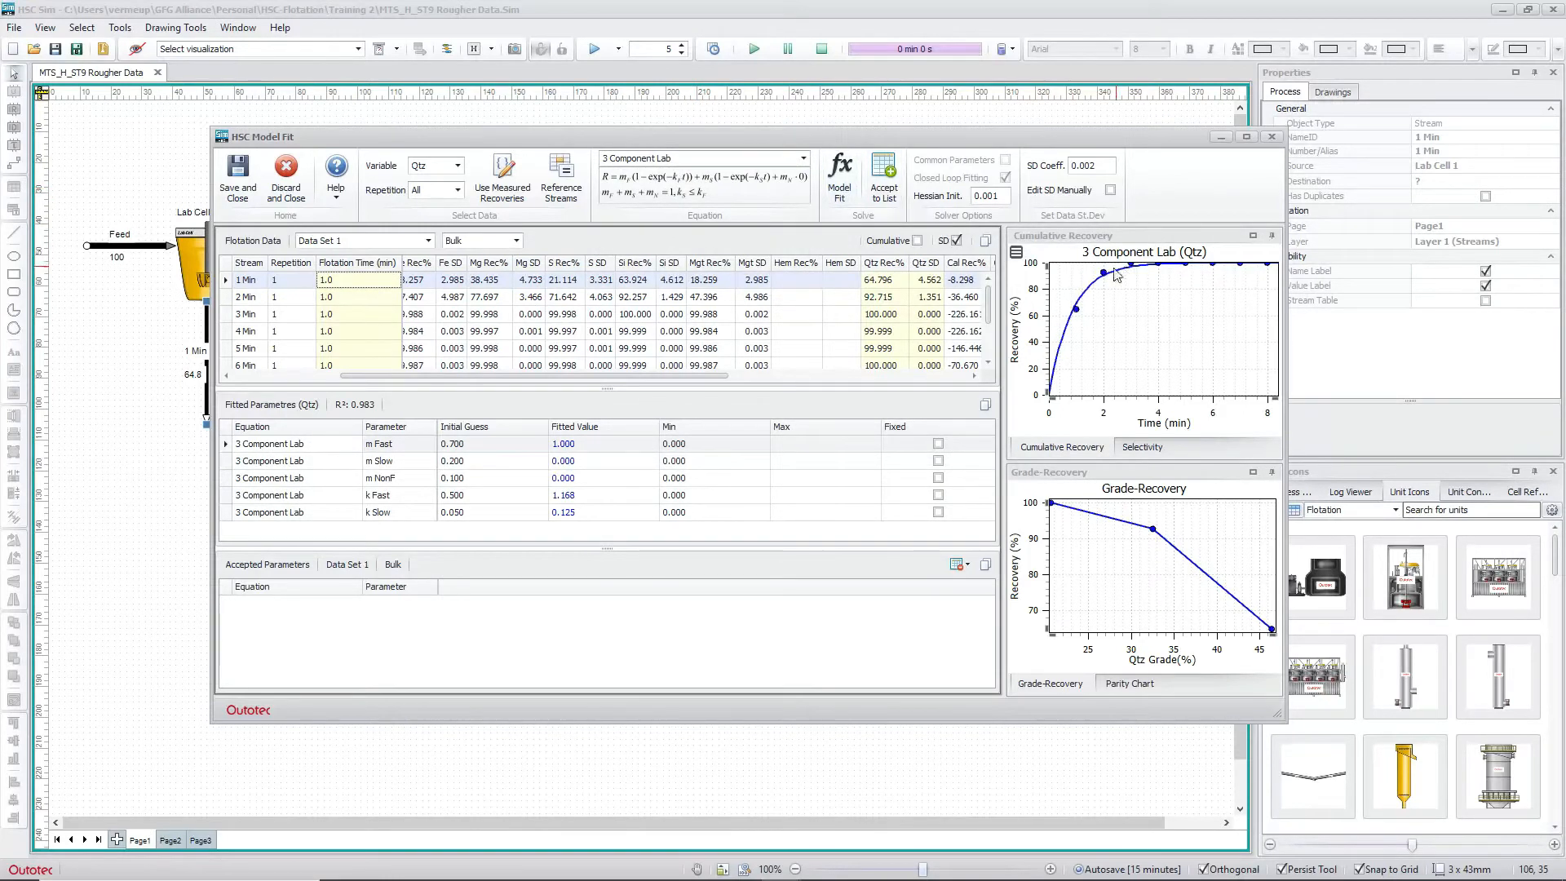
{"action": "left_click", "coordinate": [883, 173]}
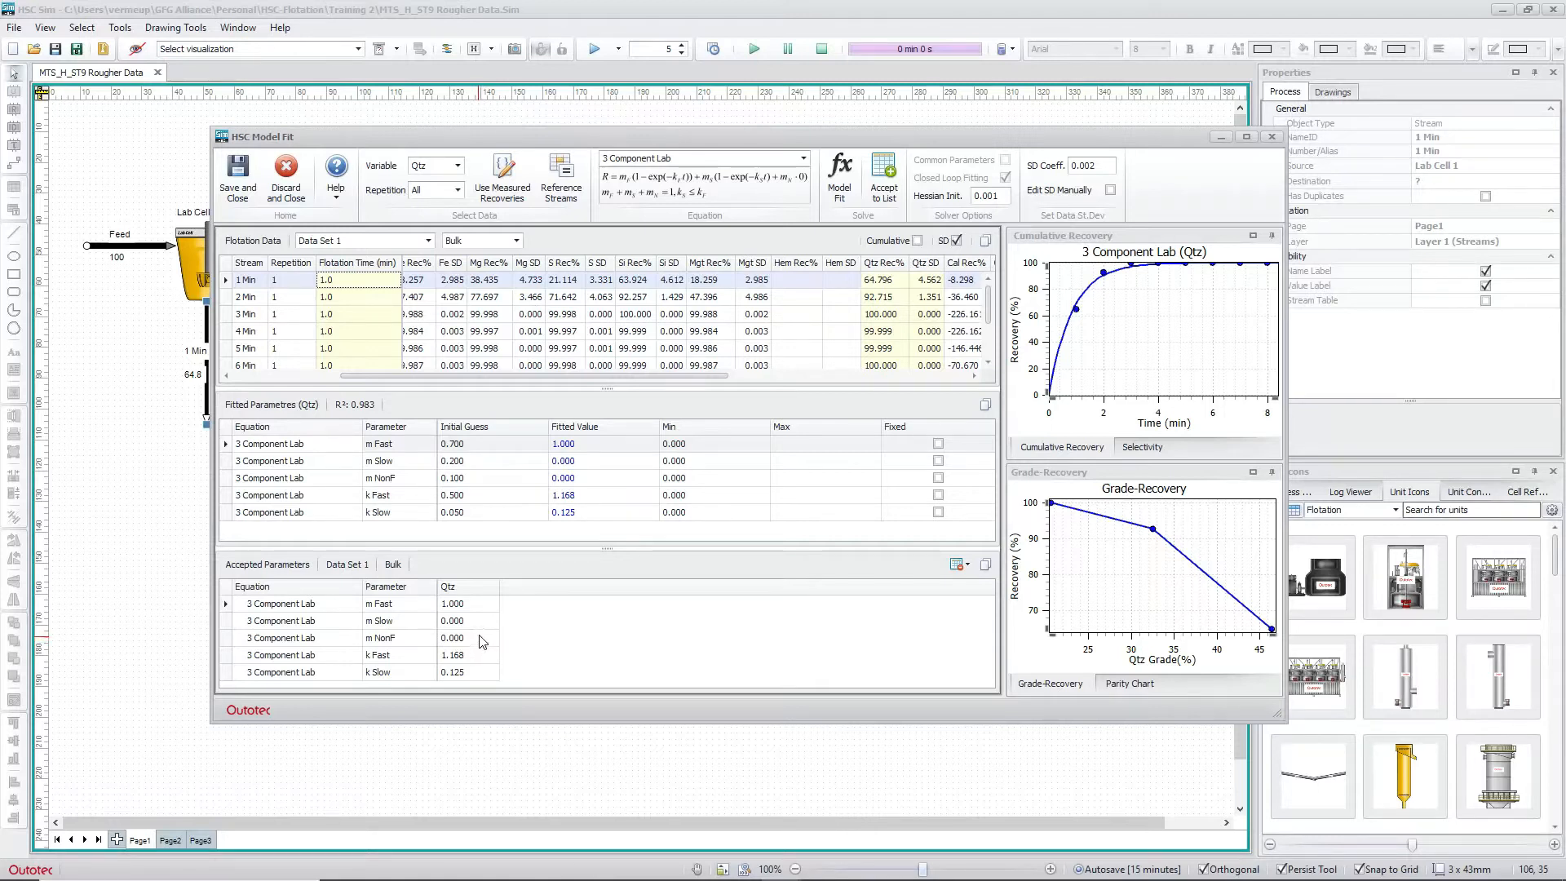
- Return to Mgt recovery as the fit variable, limit m Fast to a maximum of 0.7 and rerun the 3 Component Lab fit
{"action": "left_click", "coordinate": [709, 265]}
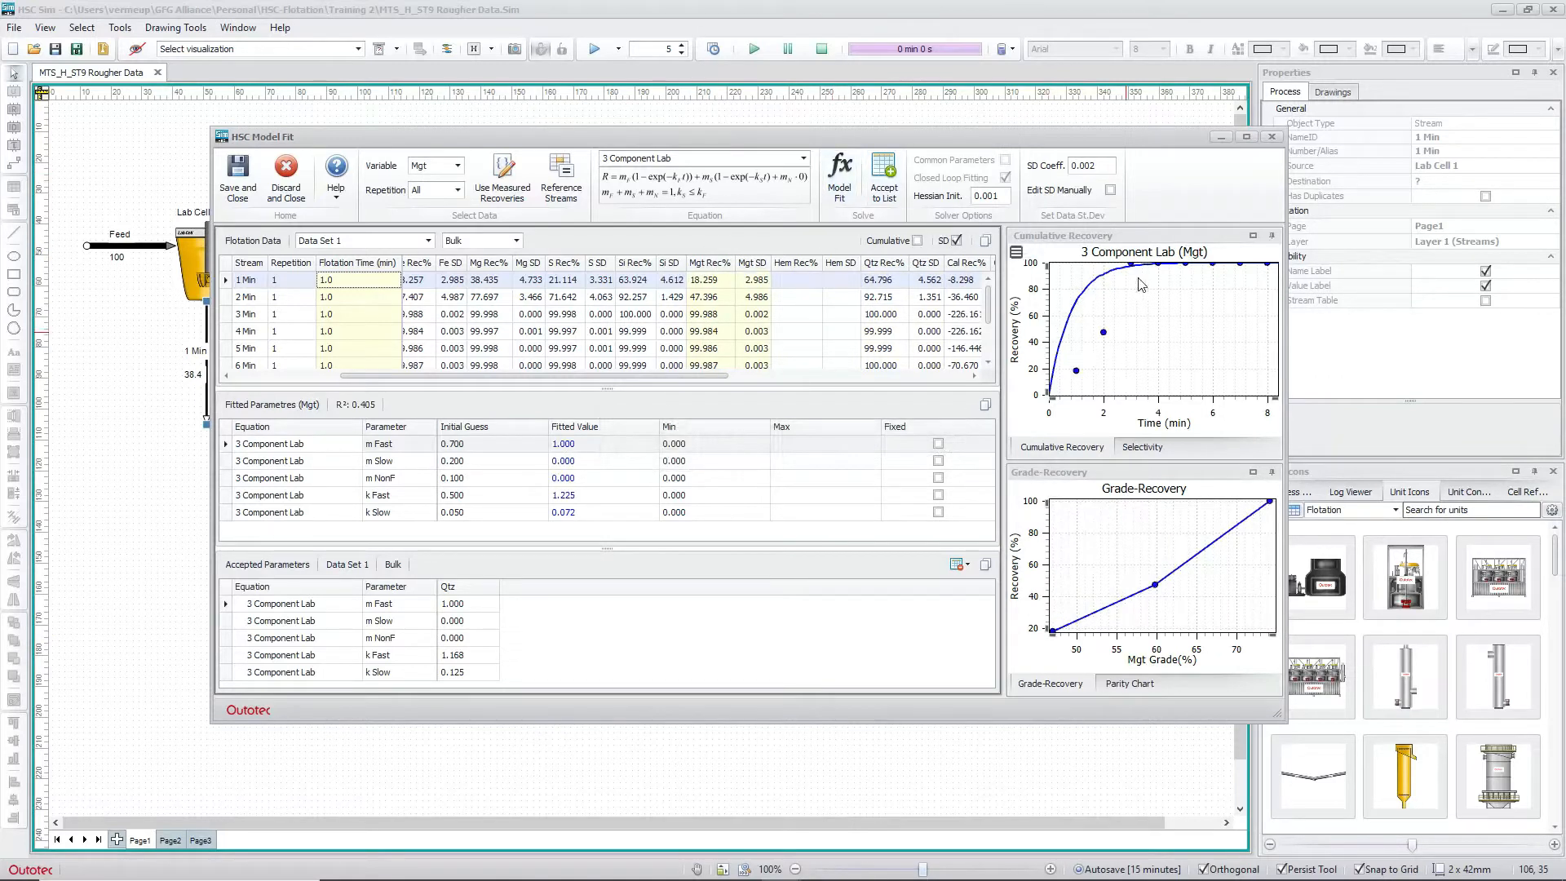
{"action": "left_click", "coordinate": [581, 445]}
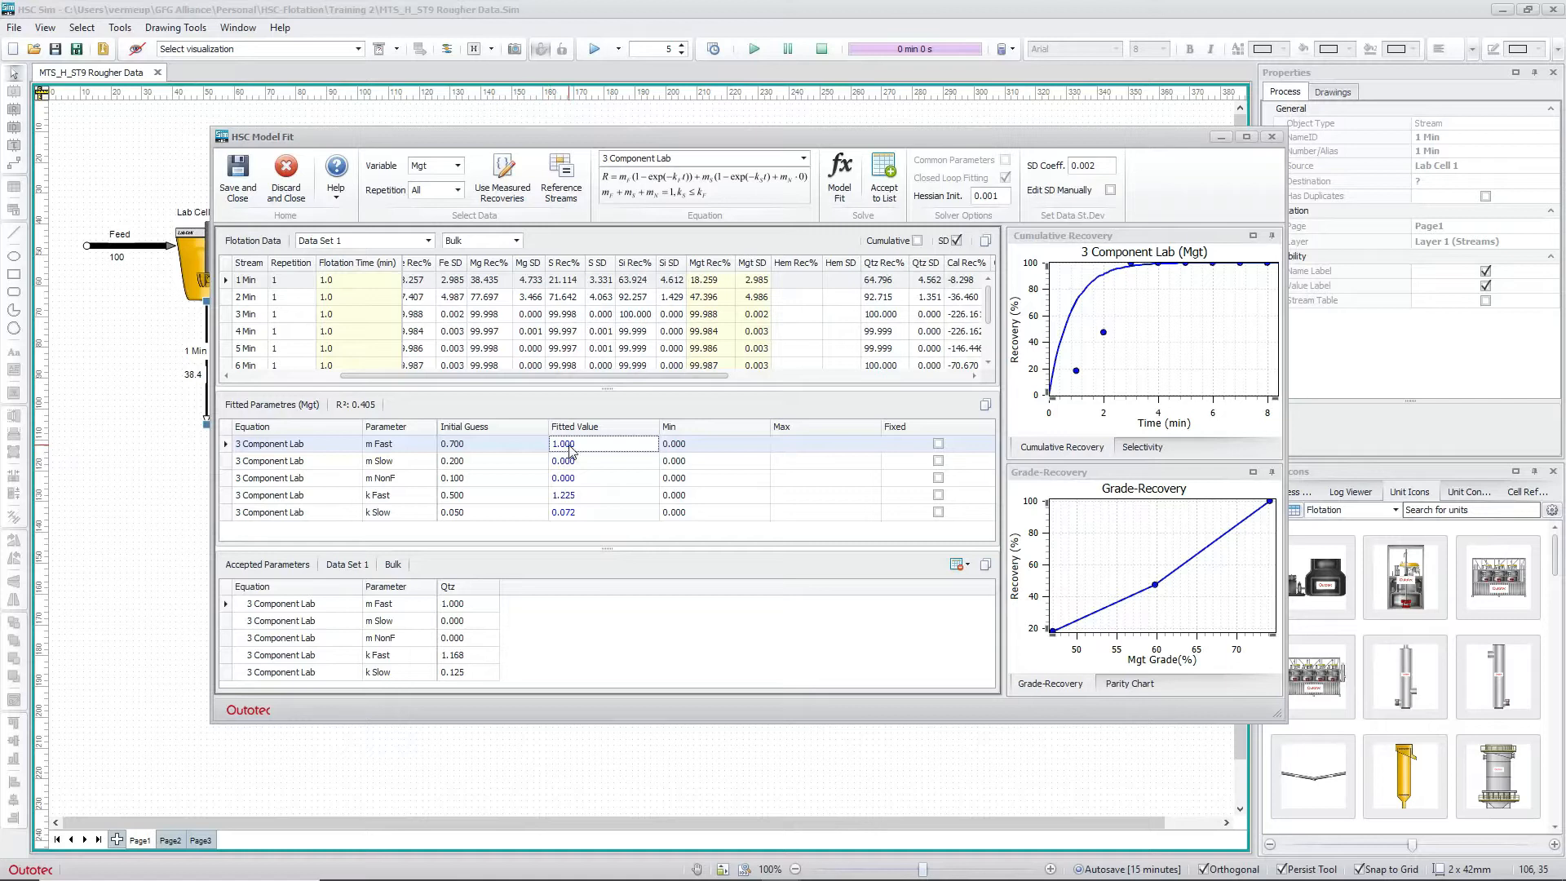
{"action": "left_click", "coordinate": [805, 444]}
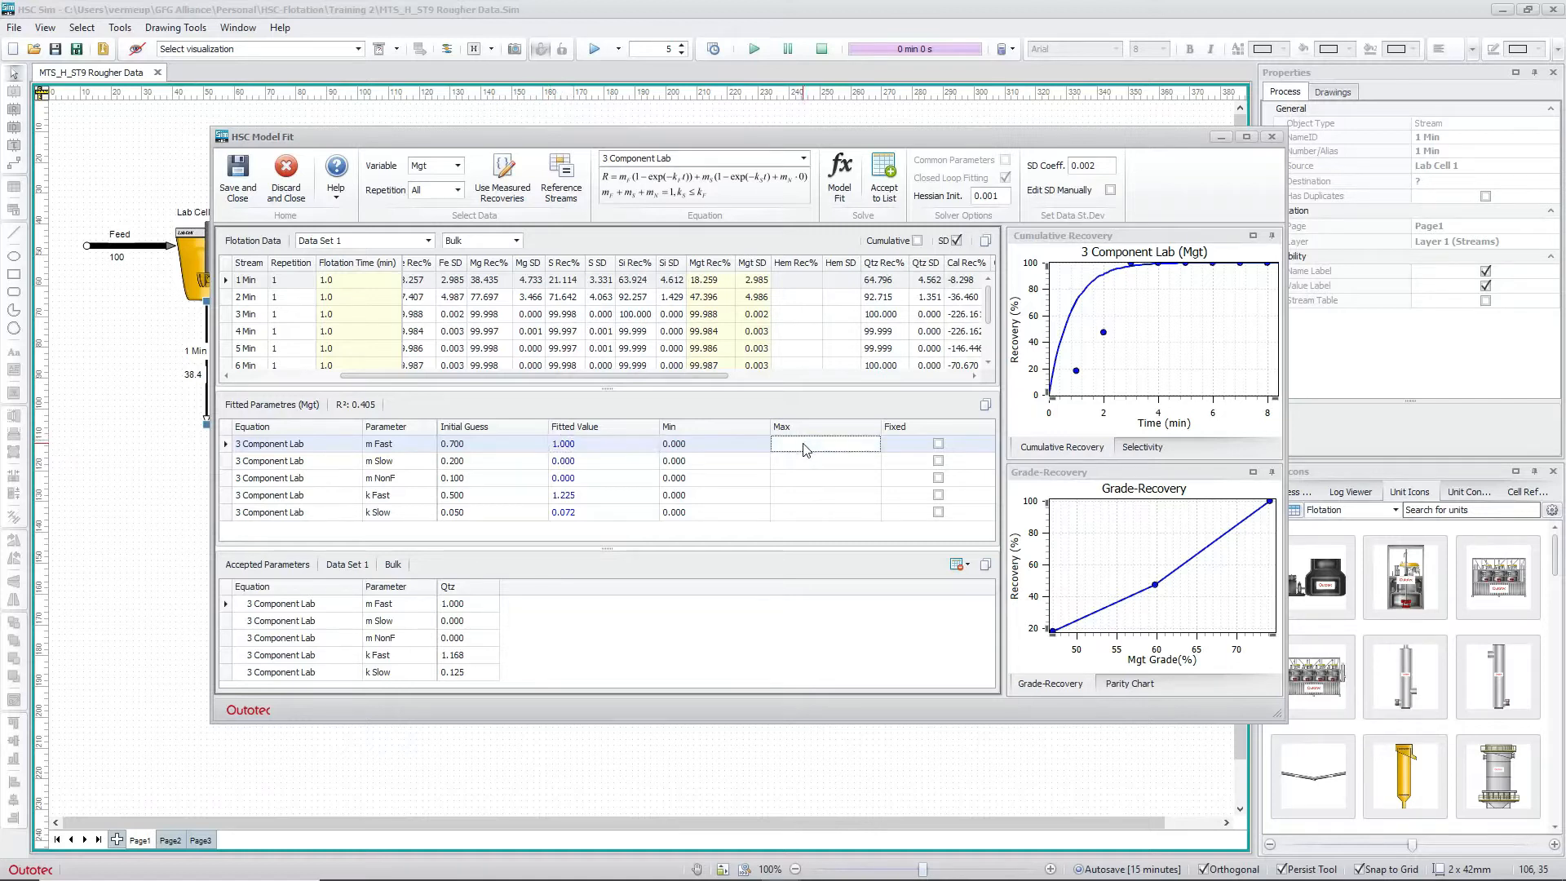
{"action": "type", "text": ".7"}
{"action": "key", "text": "Return"}
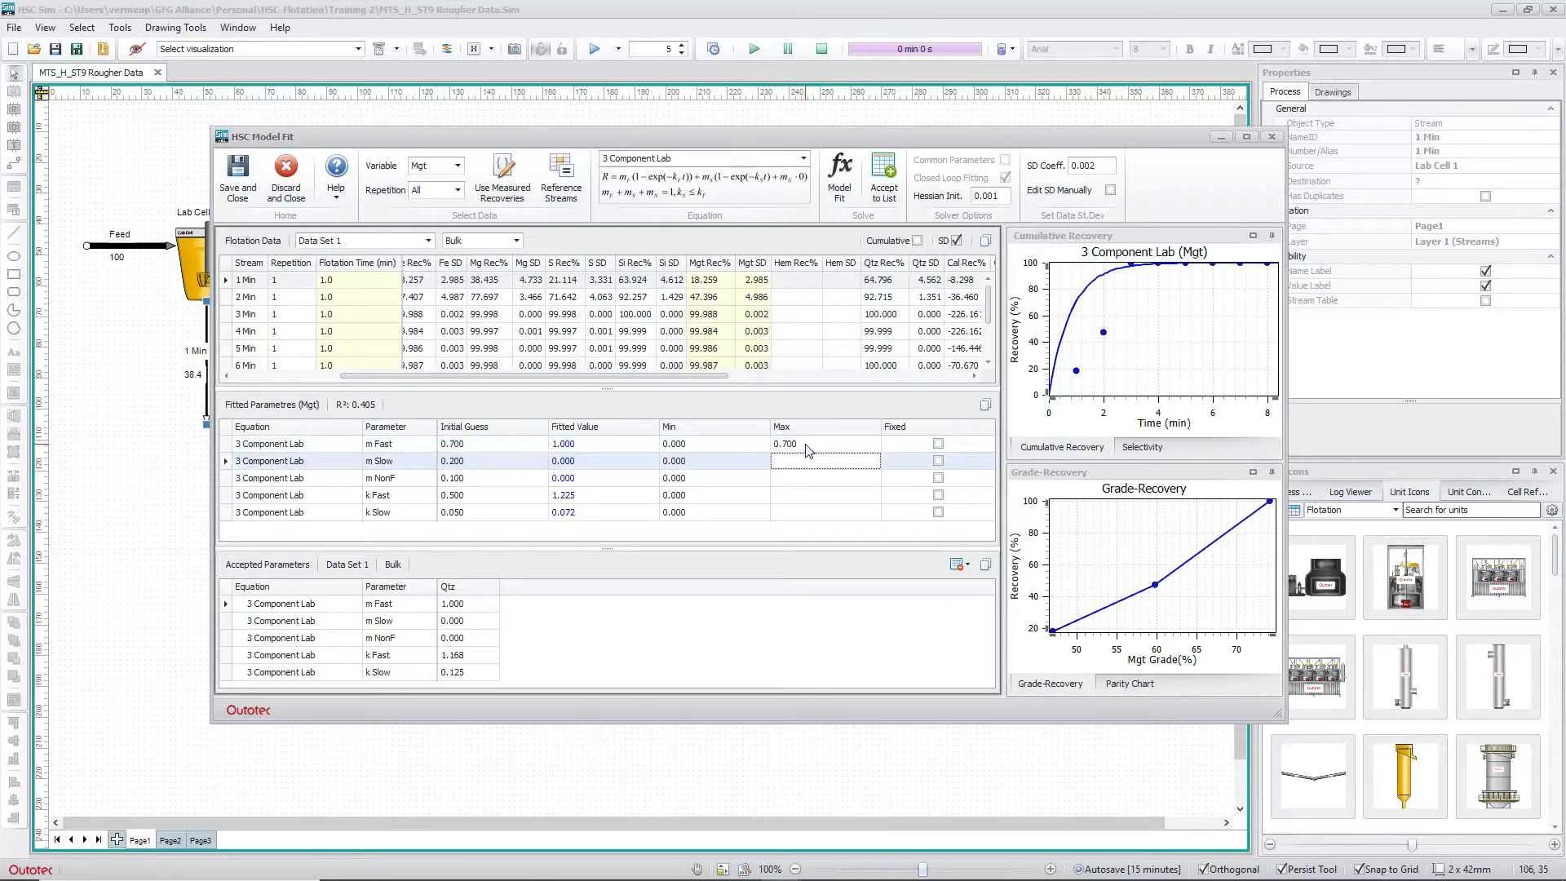
{"action": "left_click", "coordinate": [845, 168]}
- Lower the maximum of m Fast to 0.5 and then to 0.2, rerunning the Mgt fit after each change
{"action": "left_click", "coordinate": [811, 444]}
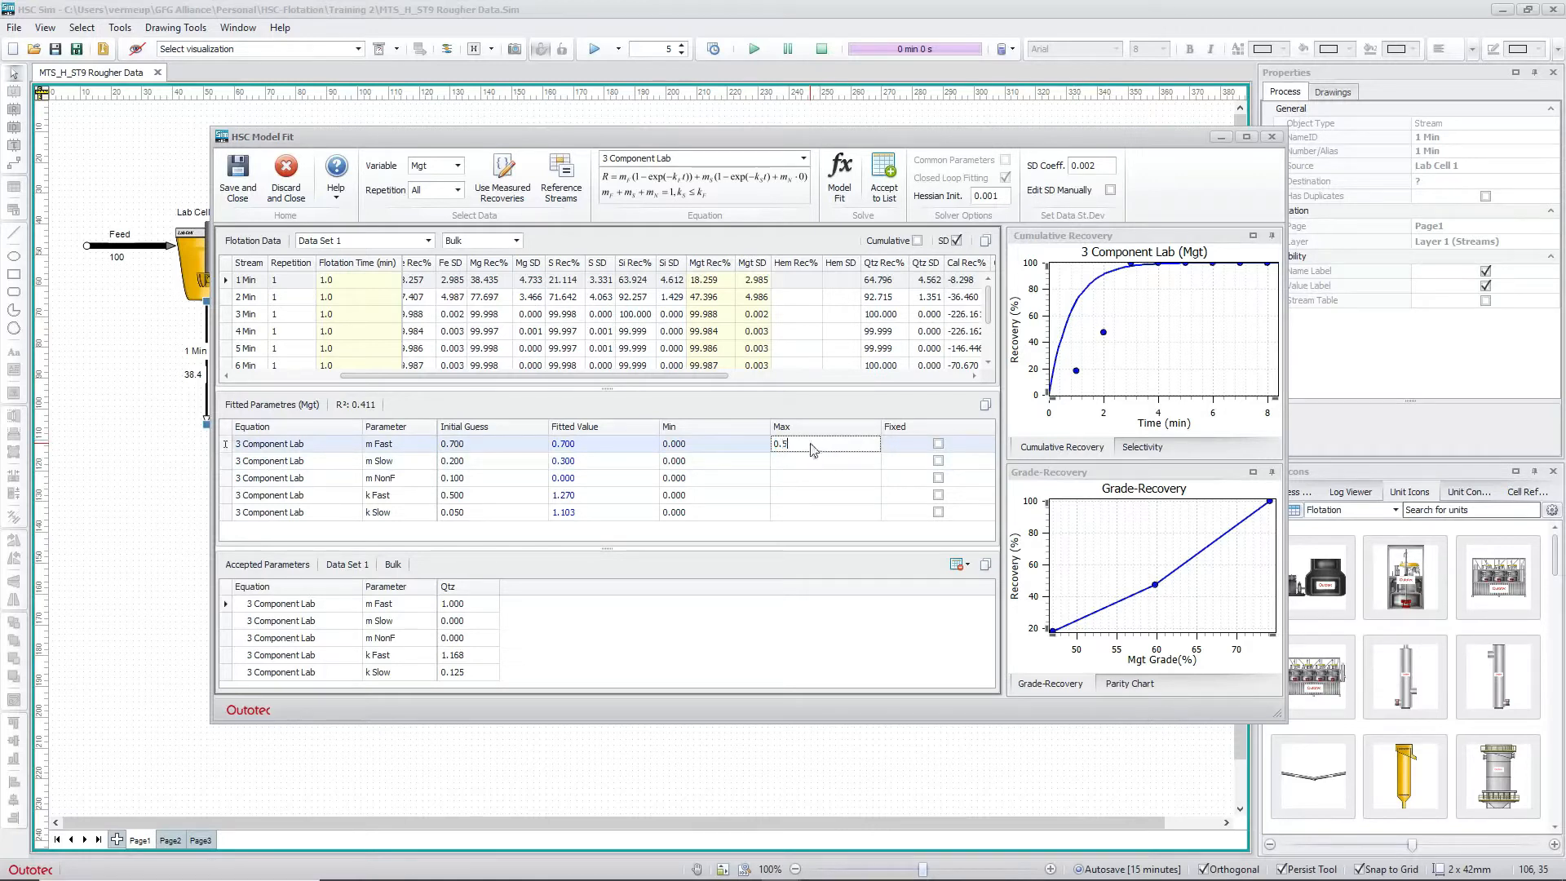
{"action": "key", "text": "Return"}
{"action": "left_click", "coordinate": [846, 173]}
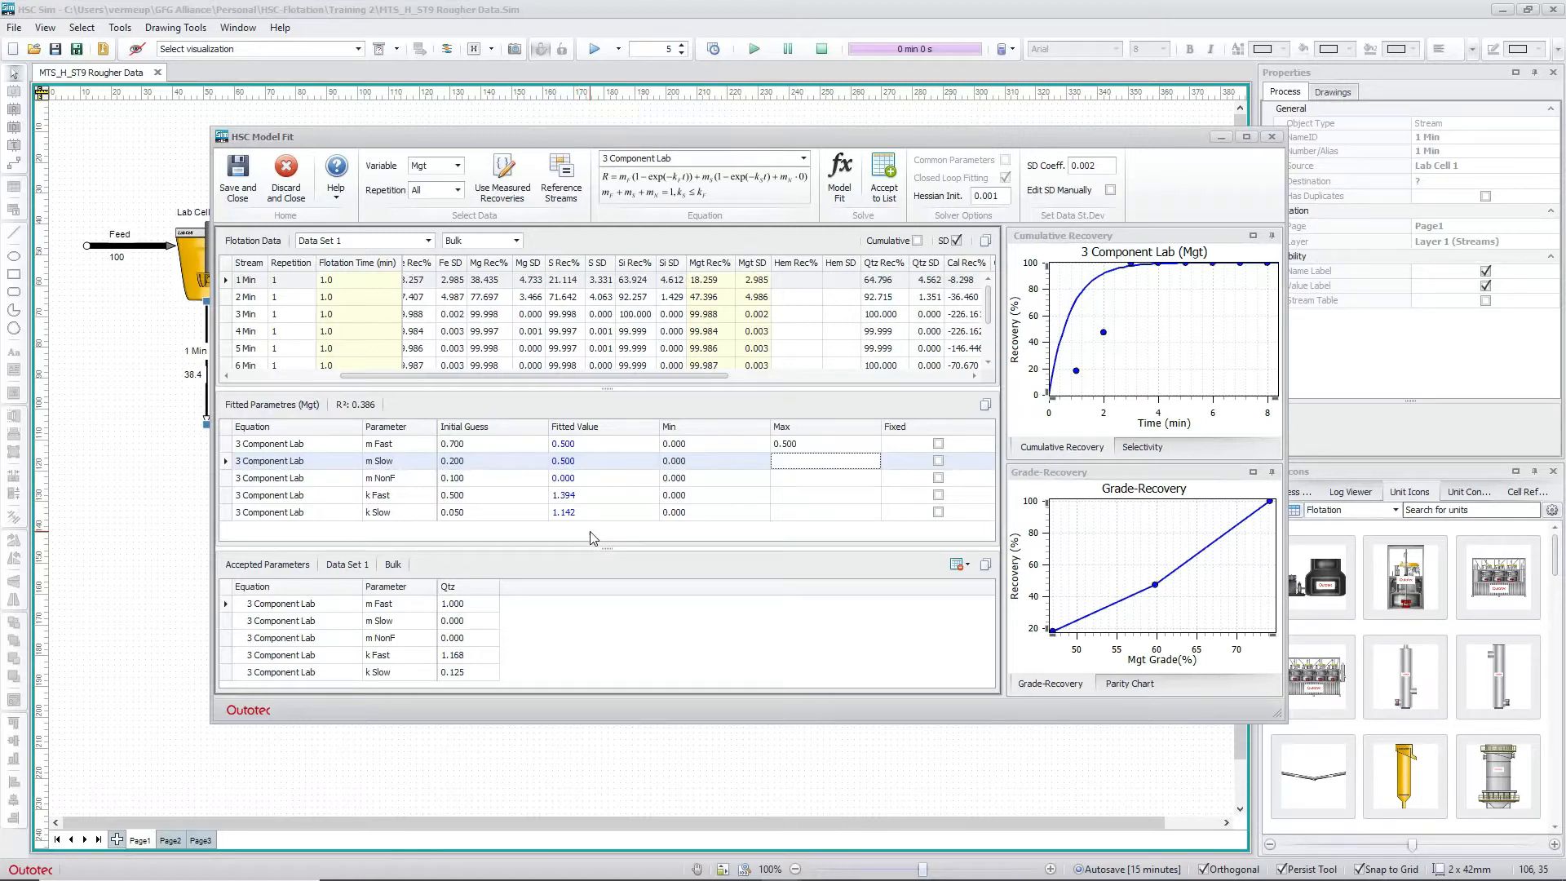
{"action": "left_click", "coordinate": [790, 448]}
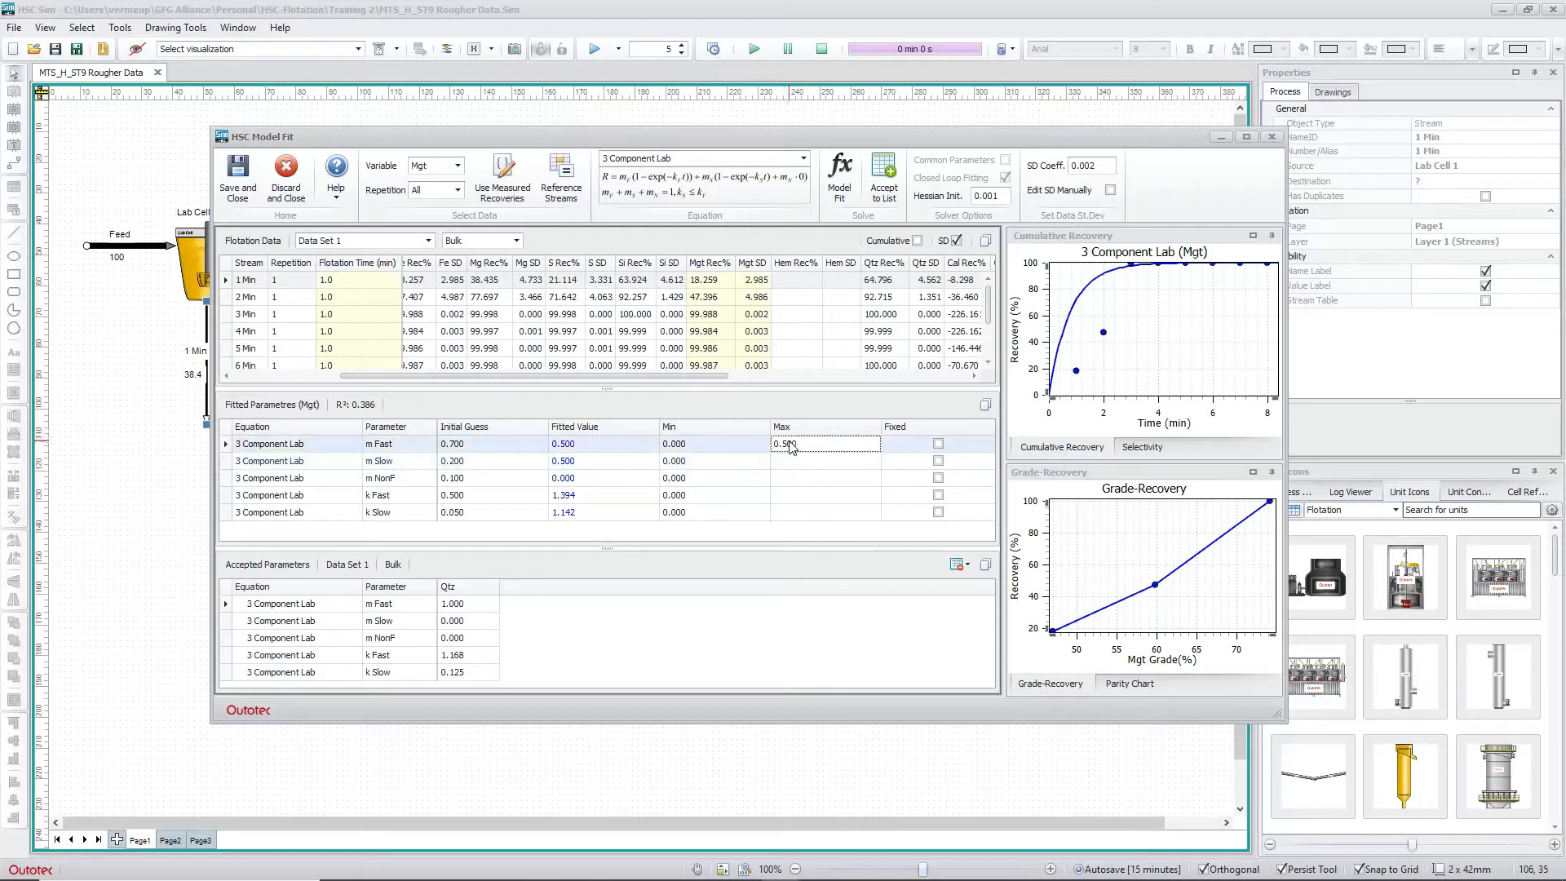
{"action": "type", "text": "0.2"}
{"action": "key", "text": "Return"}
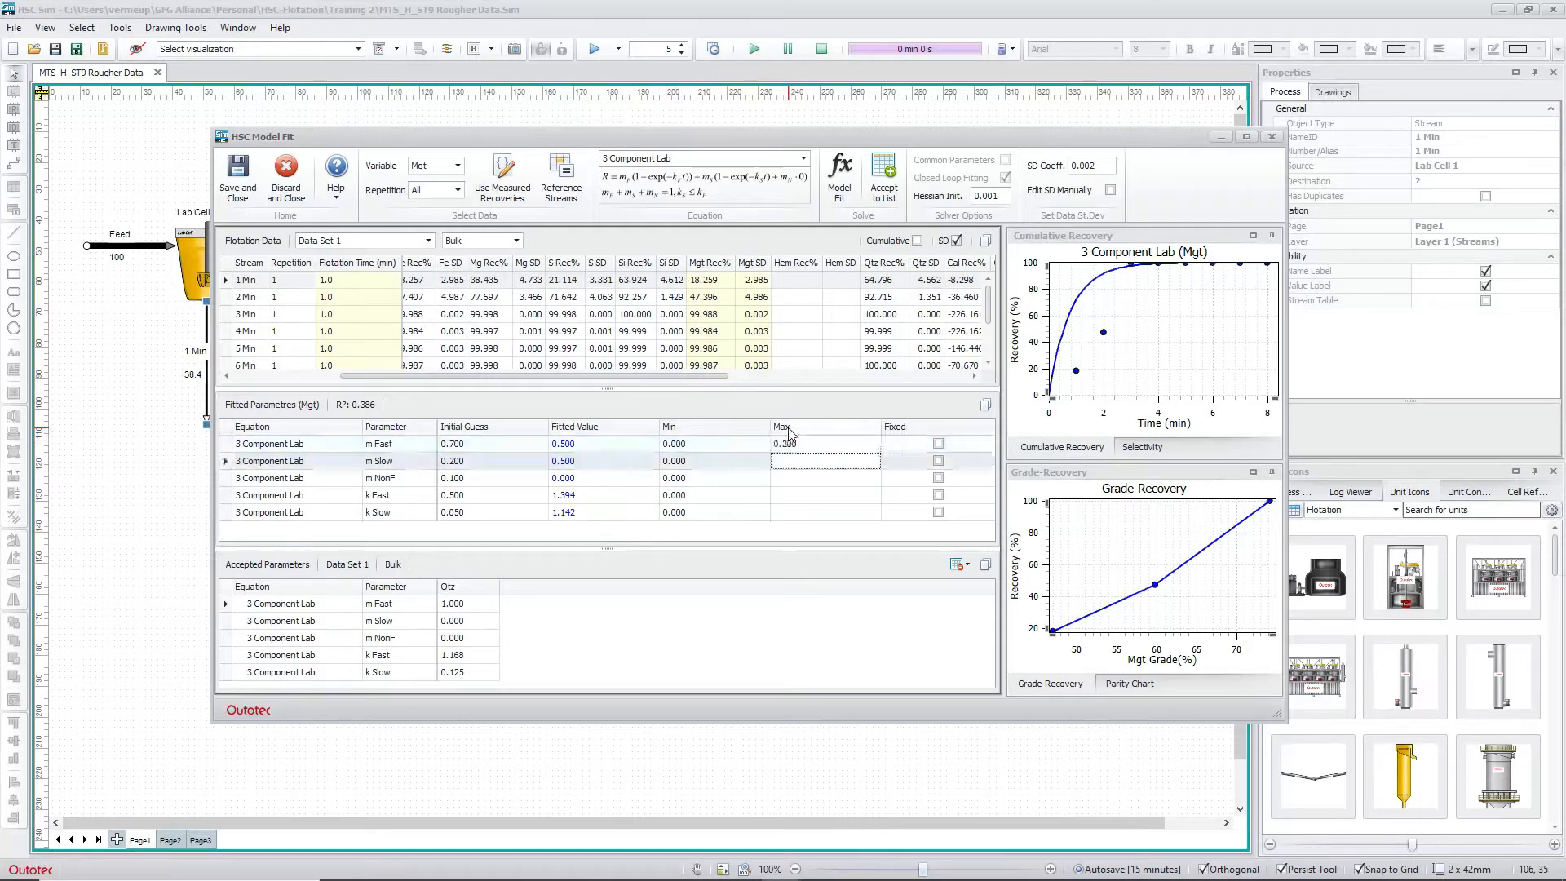
{"action": "left_click", "coordinate": [840, 173]}
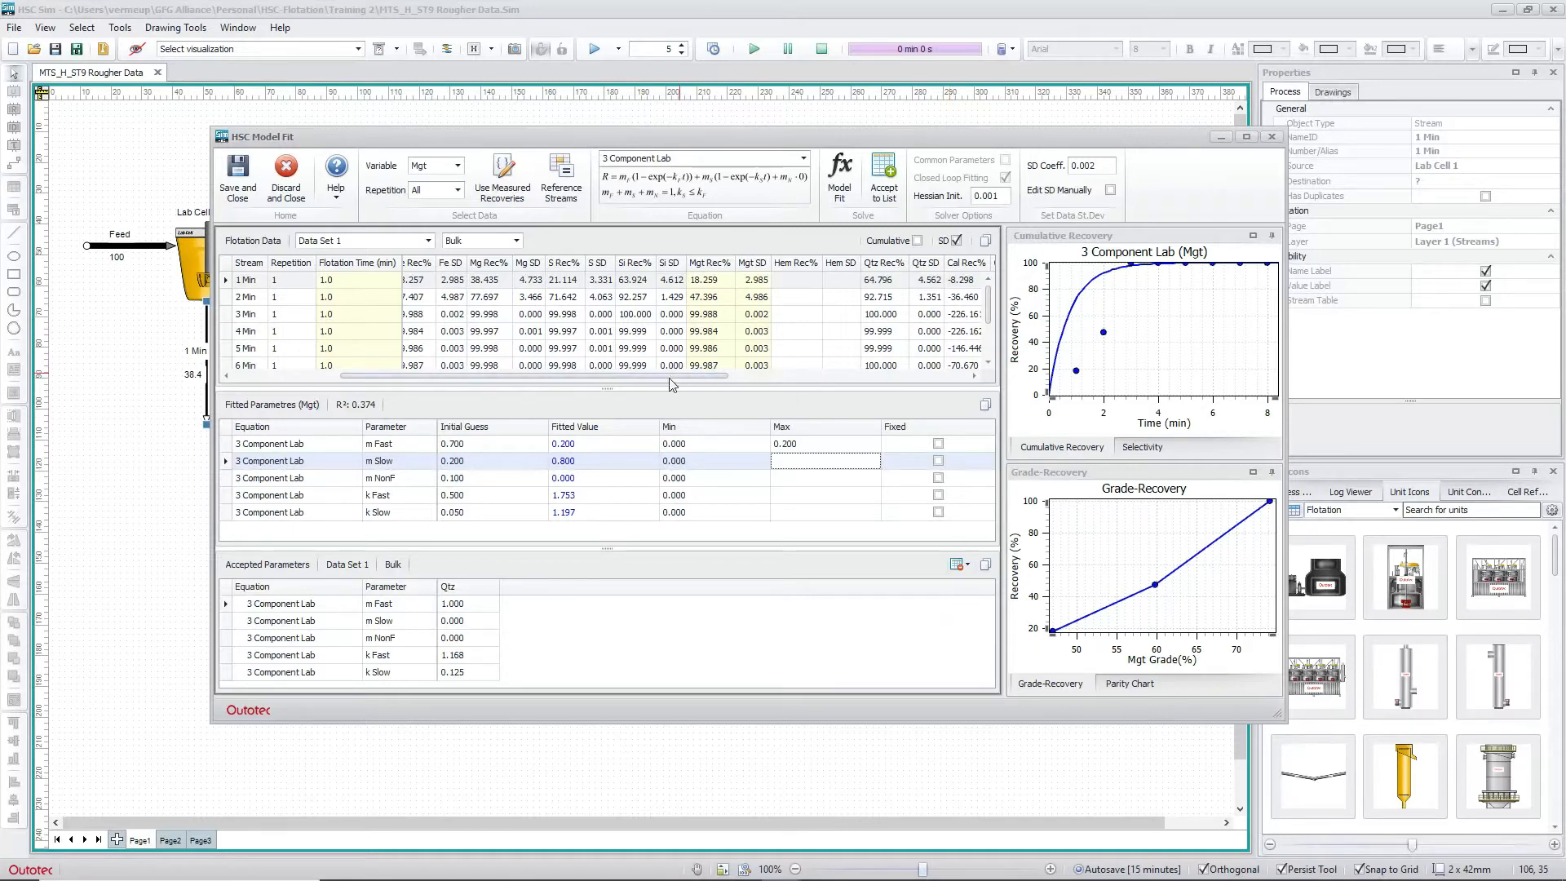
- Select Cal recovery as the fit variable and fit it with the 3 Component Lab equation
{"action": "left_click_drag", "start_coordinate": [671, 376], "coordinate": [875, 382]}
{"action": "left_click", "coordinate": [665, 265]}
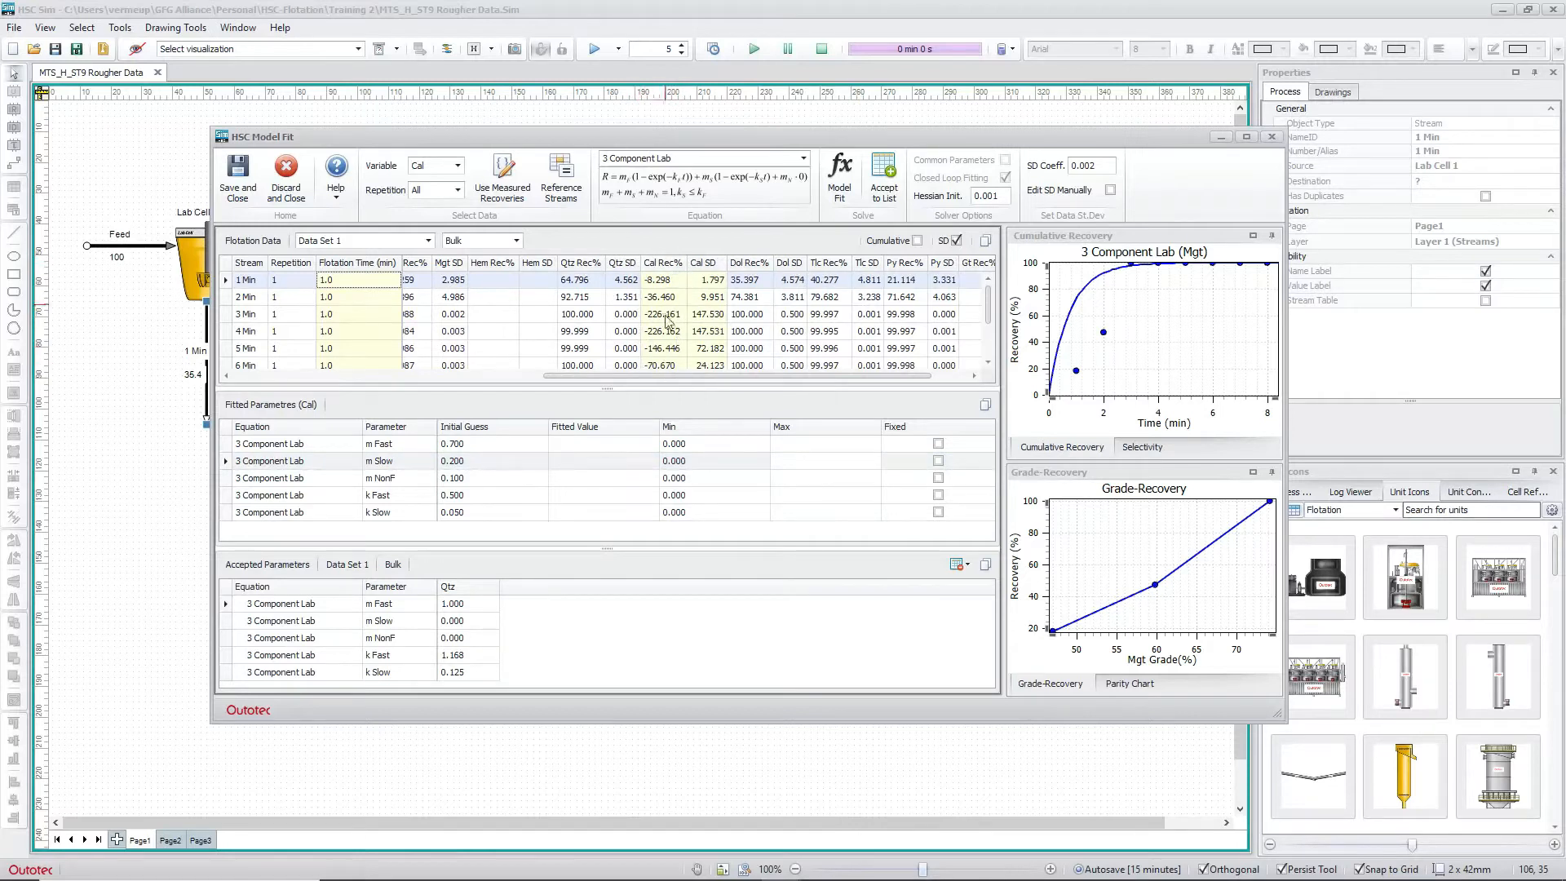
{"action": "left_click", "coordinate": [841, 196]}
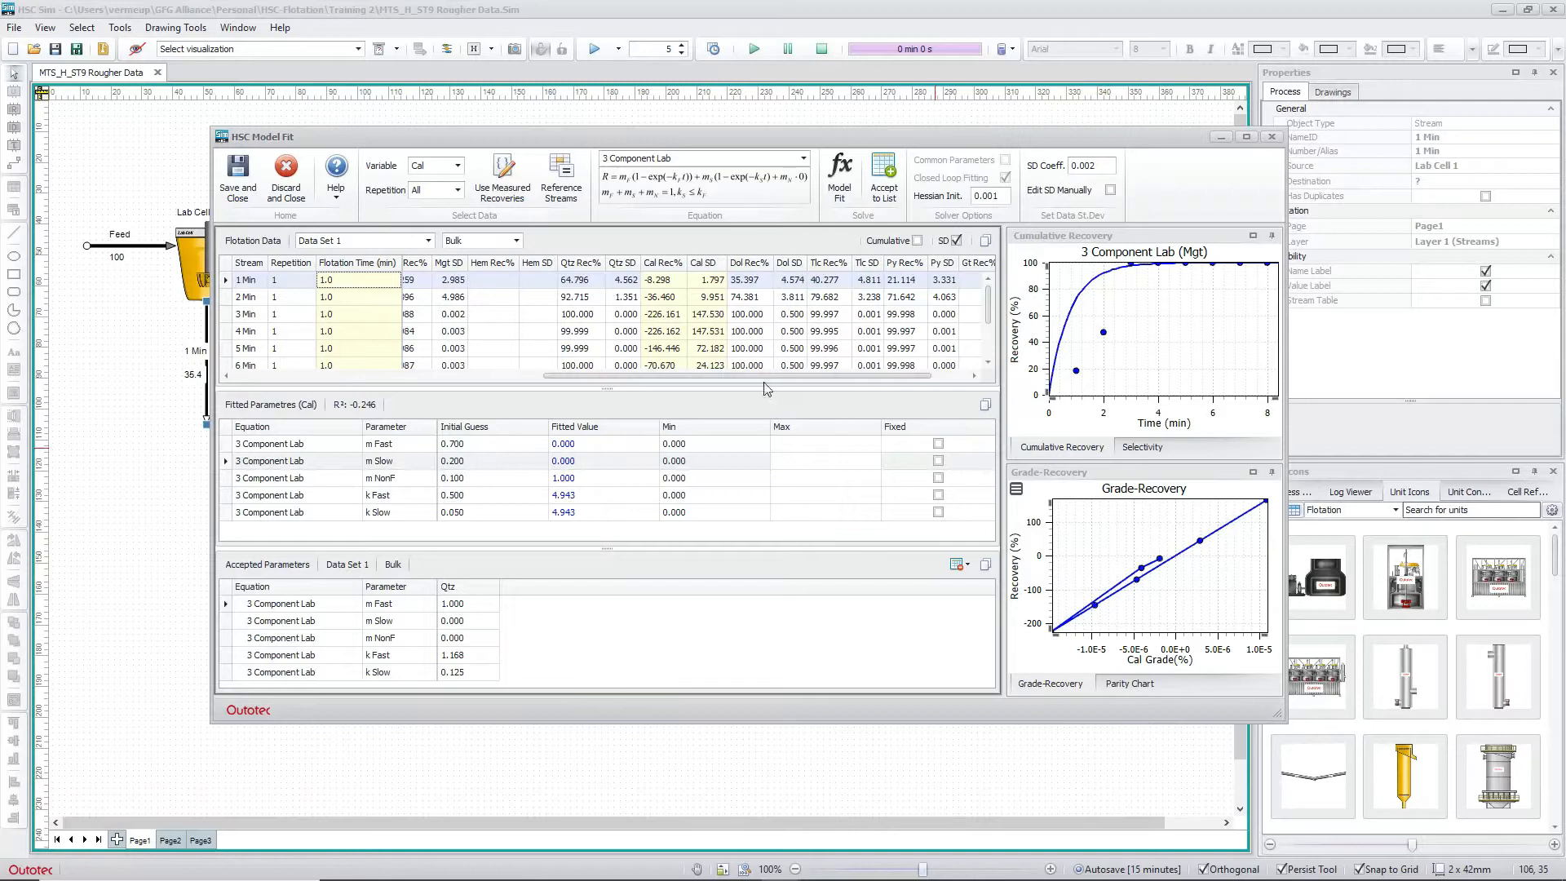
- Fit Dol recovery and then Tlc recovery with the 3 Component Lab equation
{"action": "left_click", "coordinate": [749, 280]}
{"action": "left_click", "coordinate": [841, 178]}
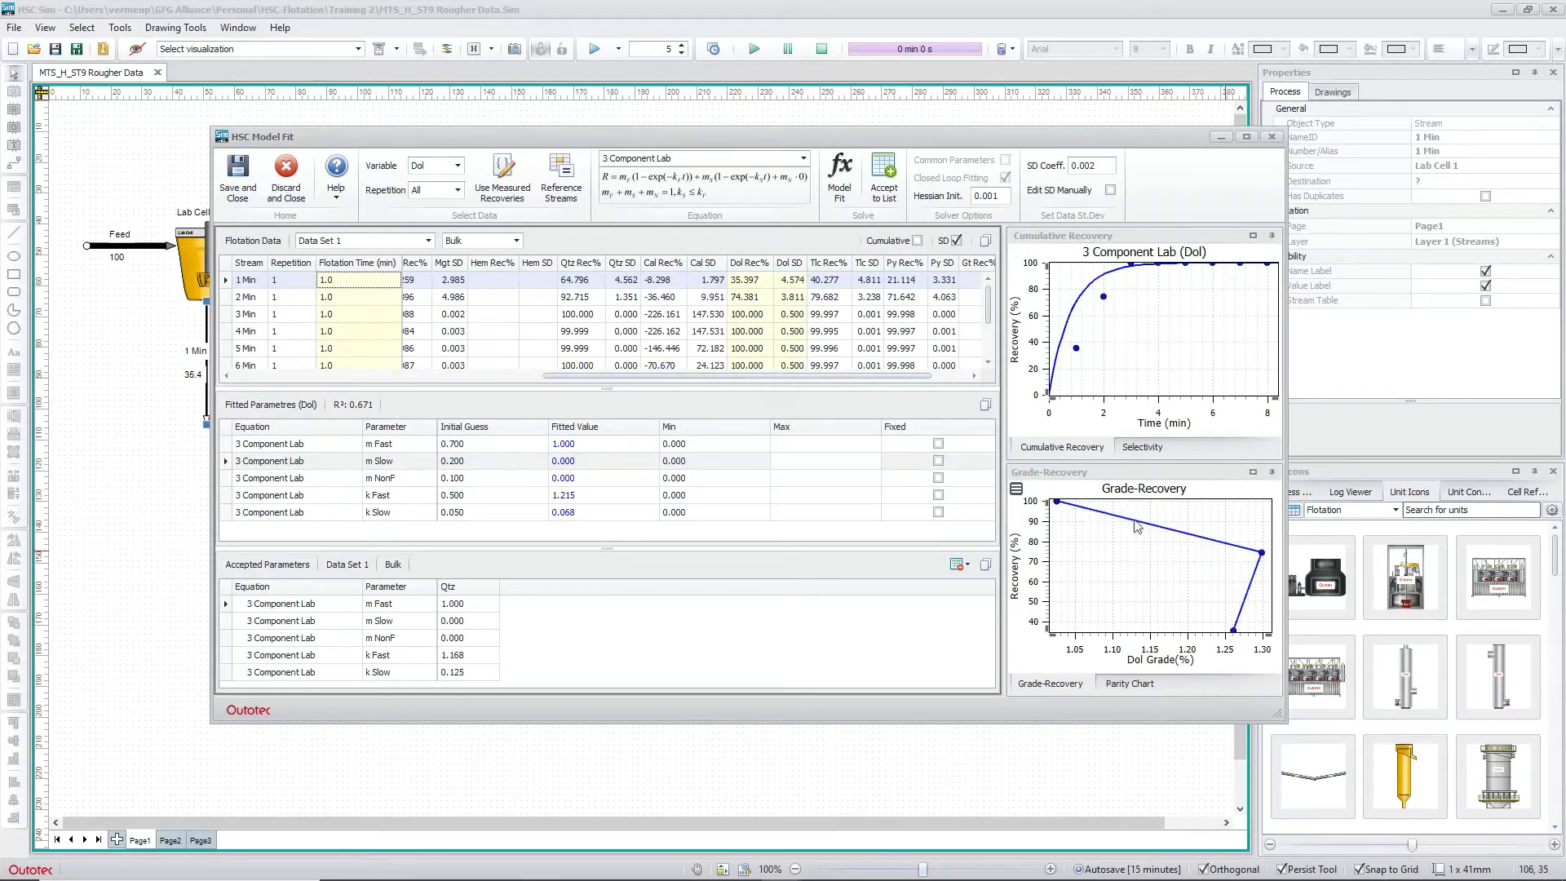
{"action": "left_click", "coordinate": [834, 267]}
{"action": "left_click", "coordinate": [841, 180]}
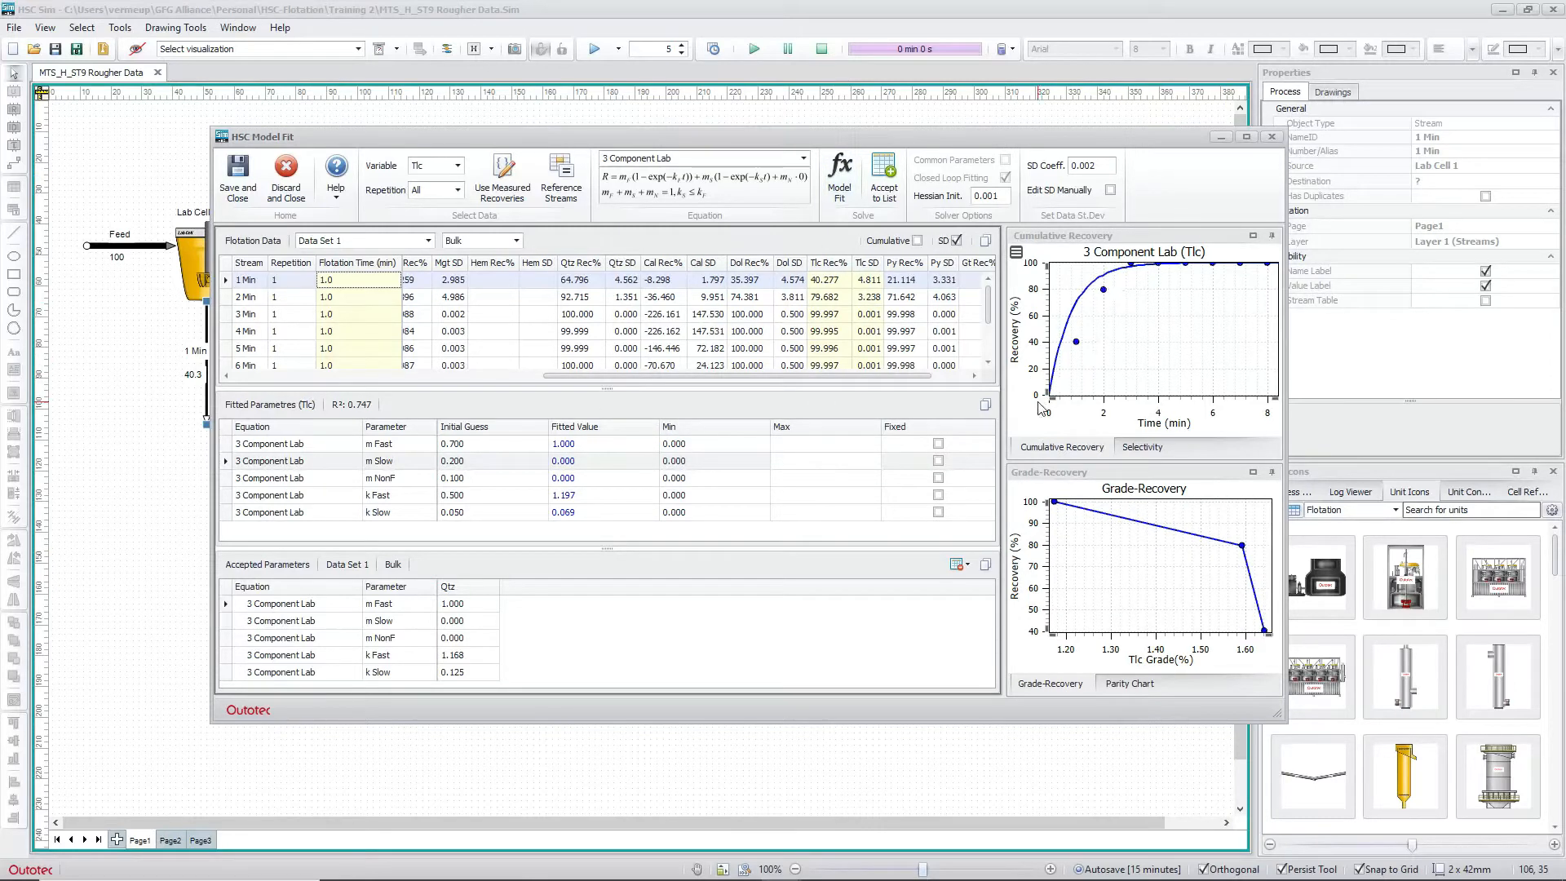
- Fit Py recovery with the 3 Component Lab equation and discard the whole model fit session
{"action": "left_click", "coordinate": [905, 265]}
{"action": "left_click", "coordinate": [842, 188]}
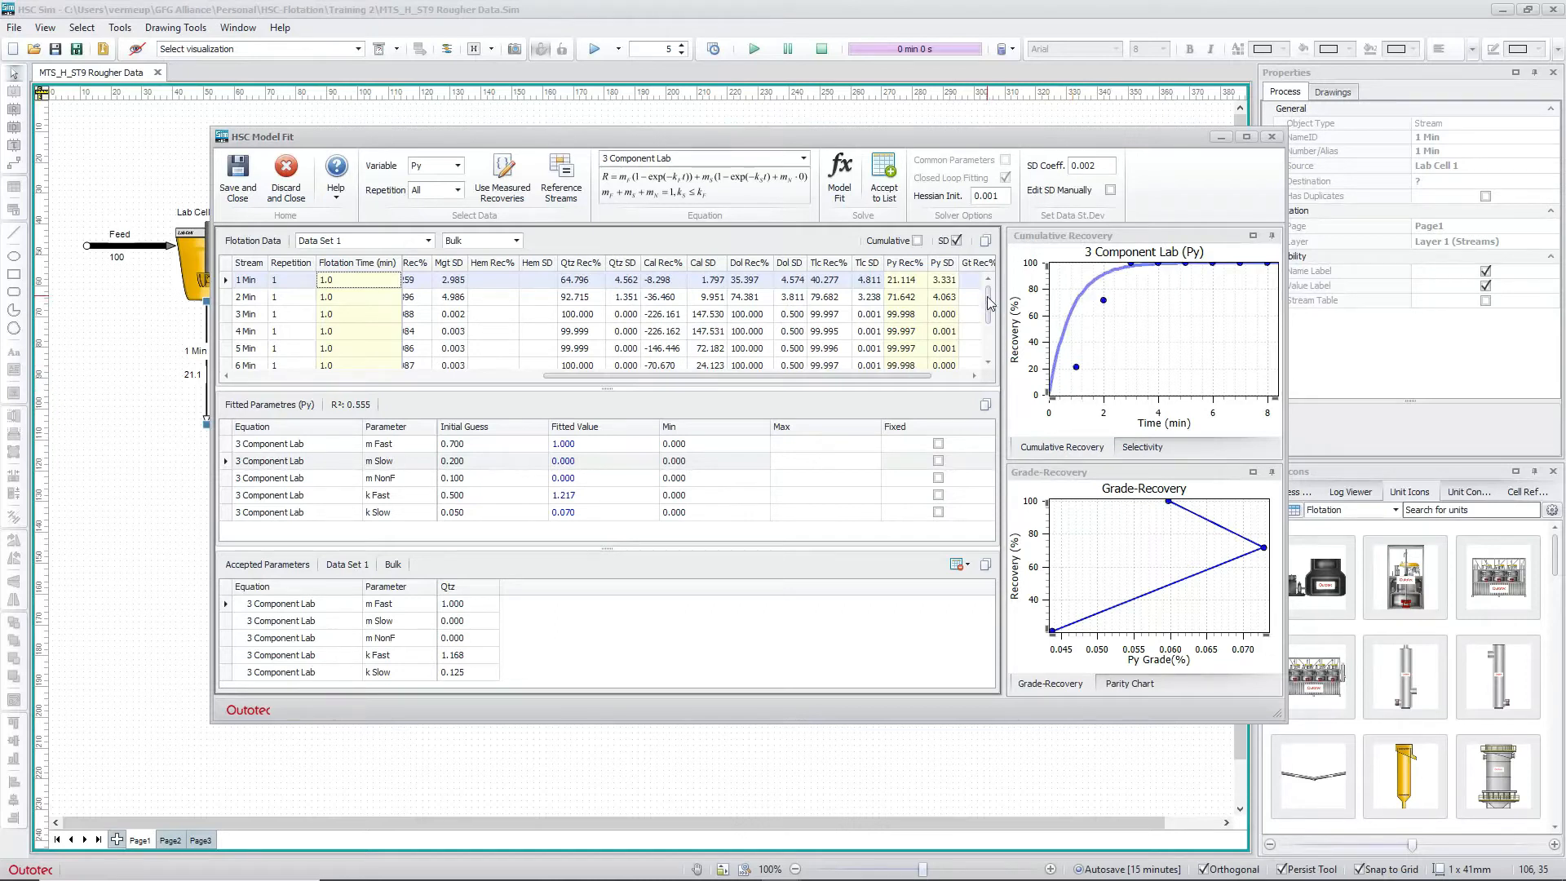
{"action": "left_click", "coordinate": [284, 186]}
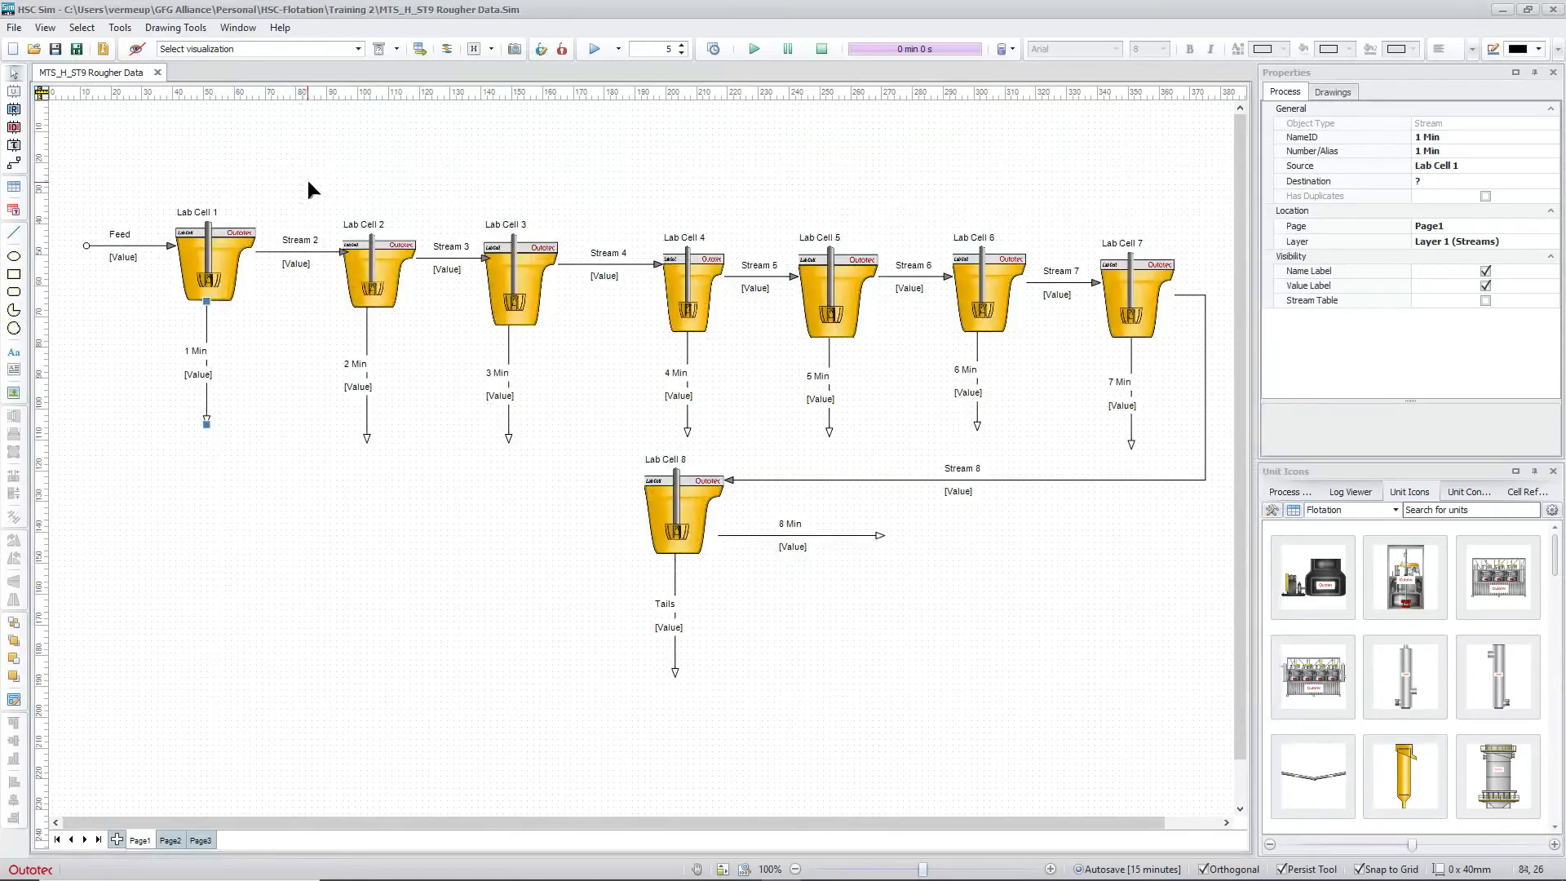
- Open the mass balance measurement data and clear its estimated values
{"action": "left_click", "coordinate": [128, 29]}
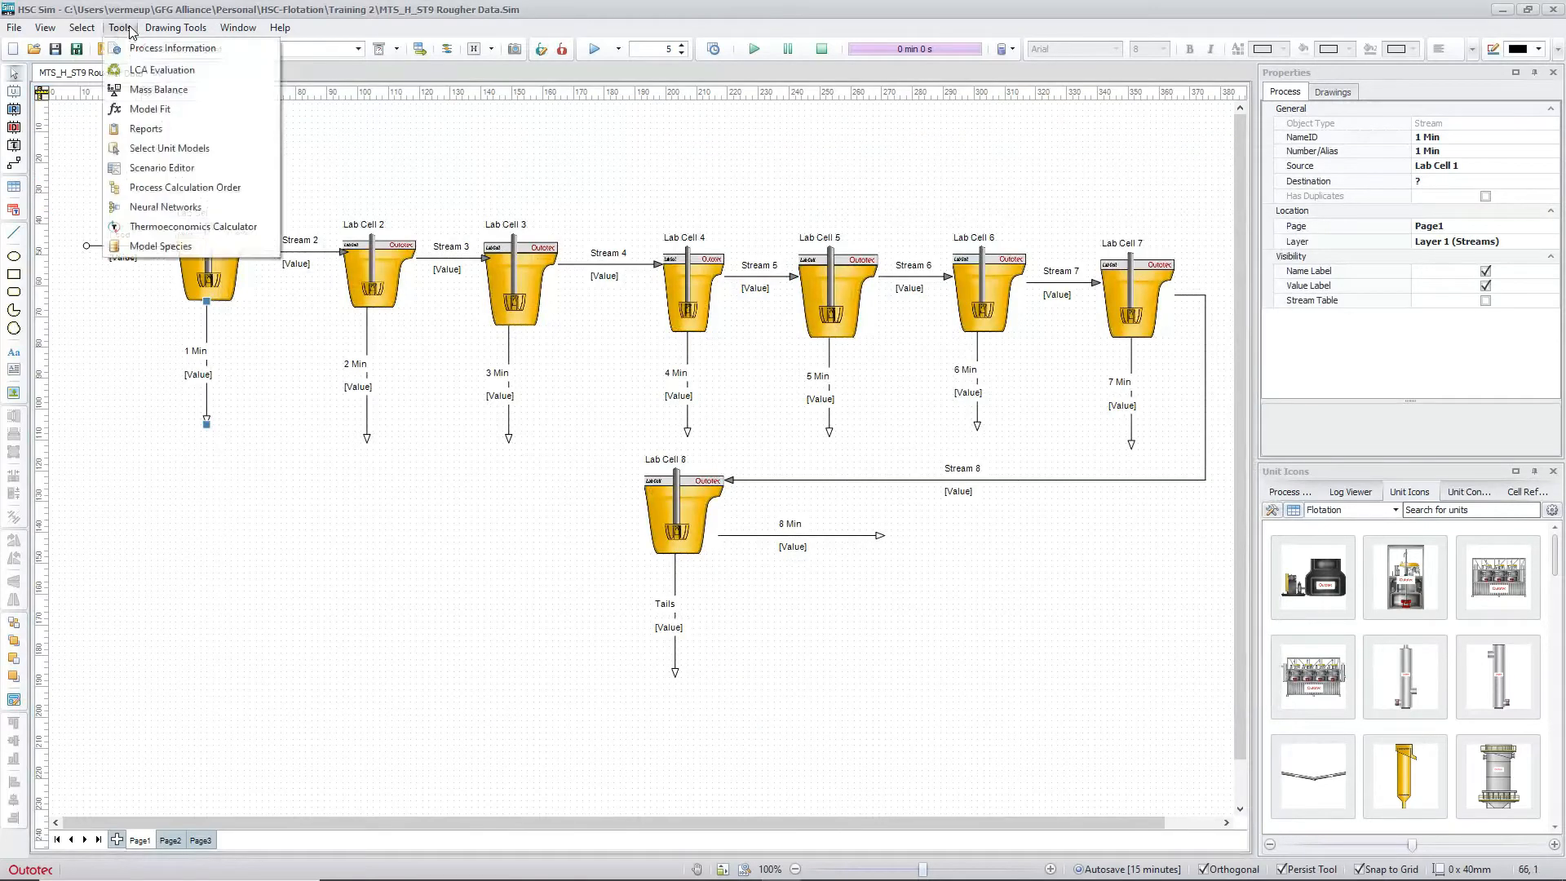
{"action": "left_click", "coordinate": [148, 90]}
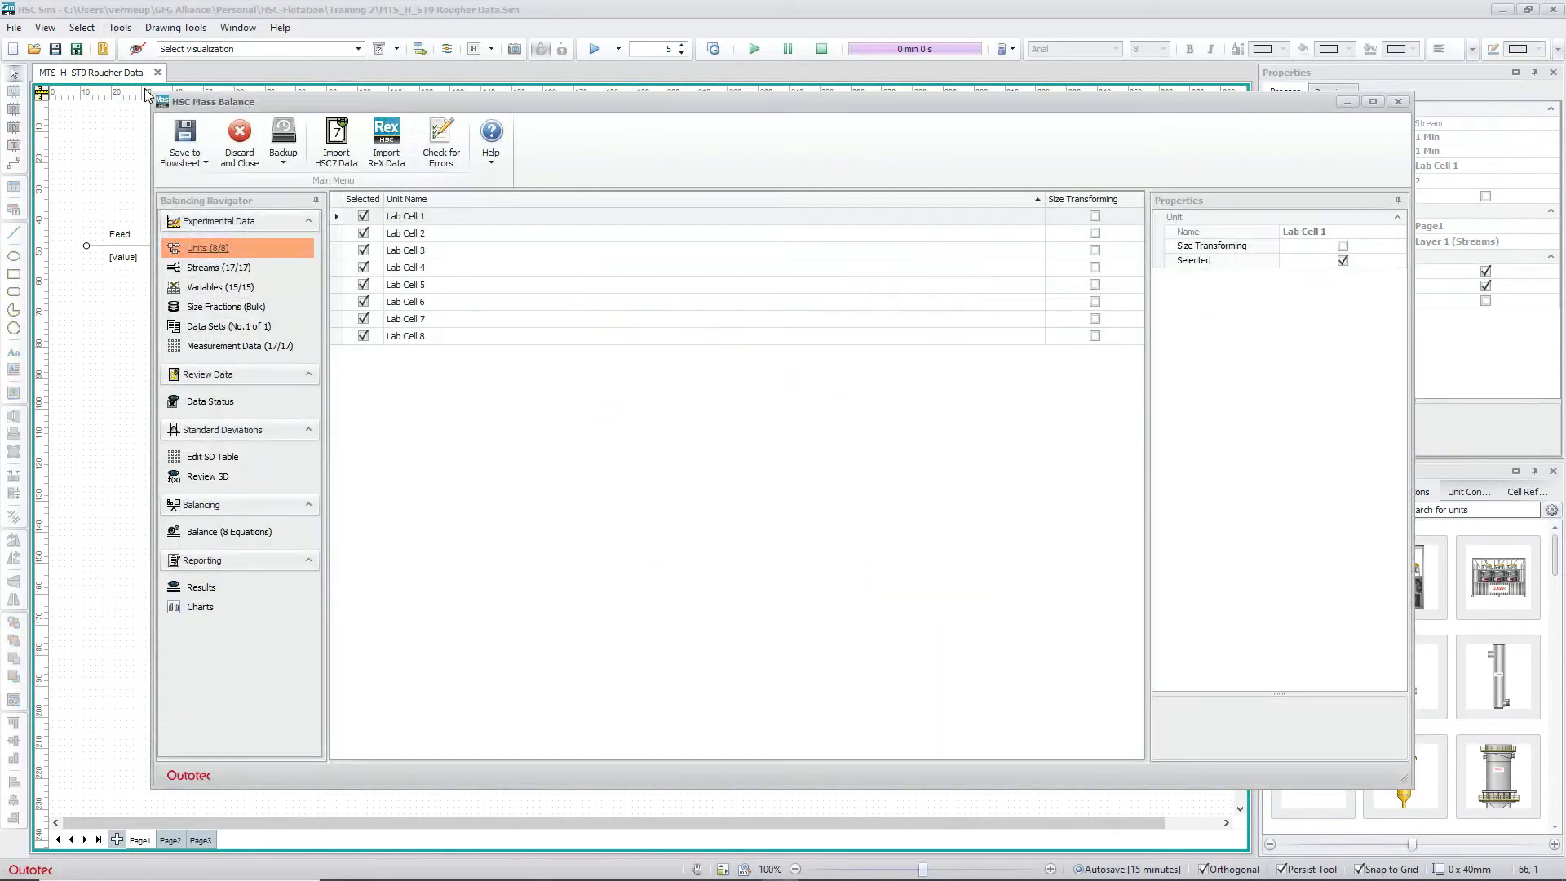
{"action": "left_click", "coordinate": [227, 345]}
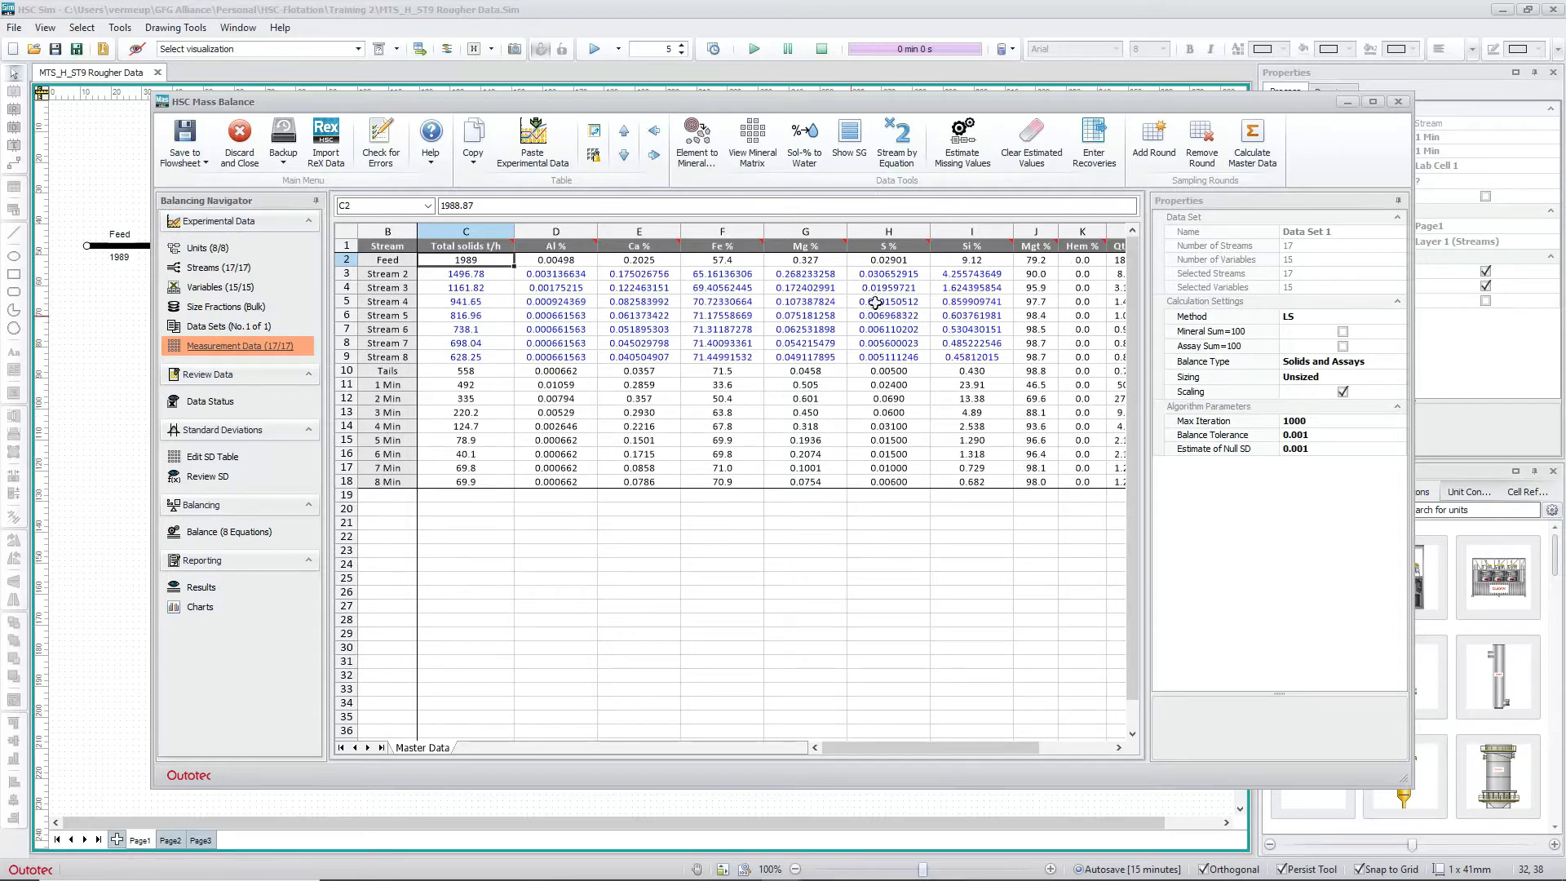
{"action": "left_click", "coordinate": [1032, 151]}
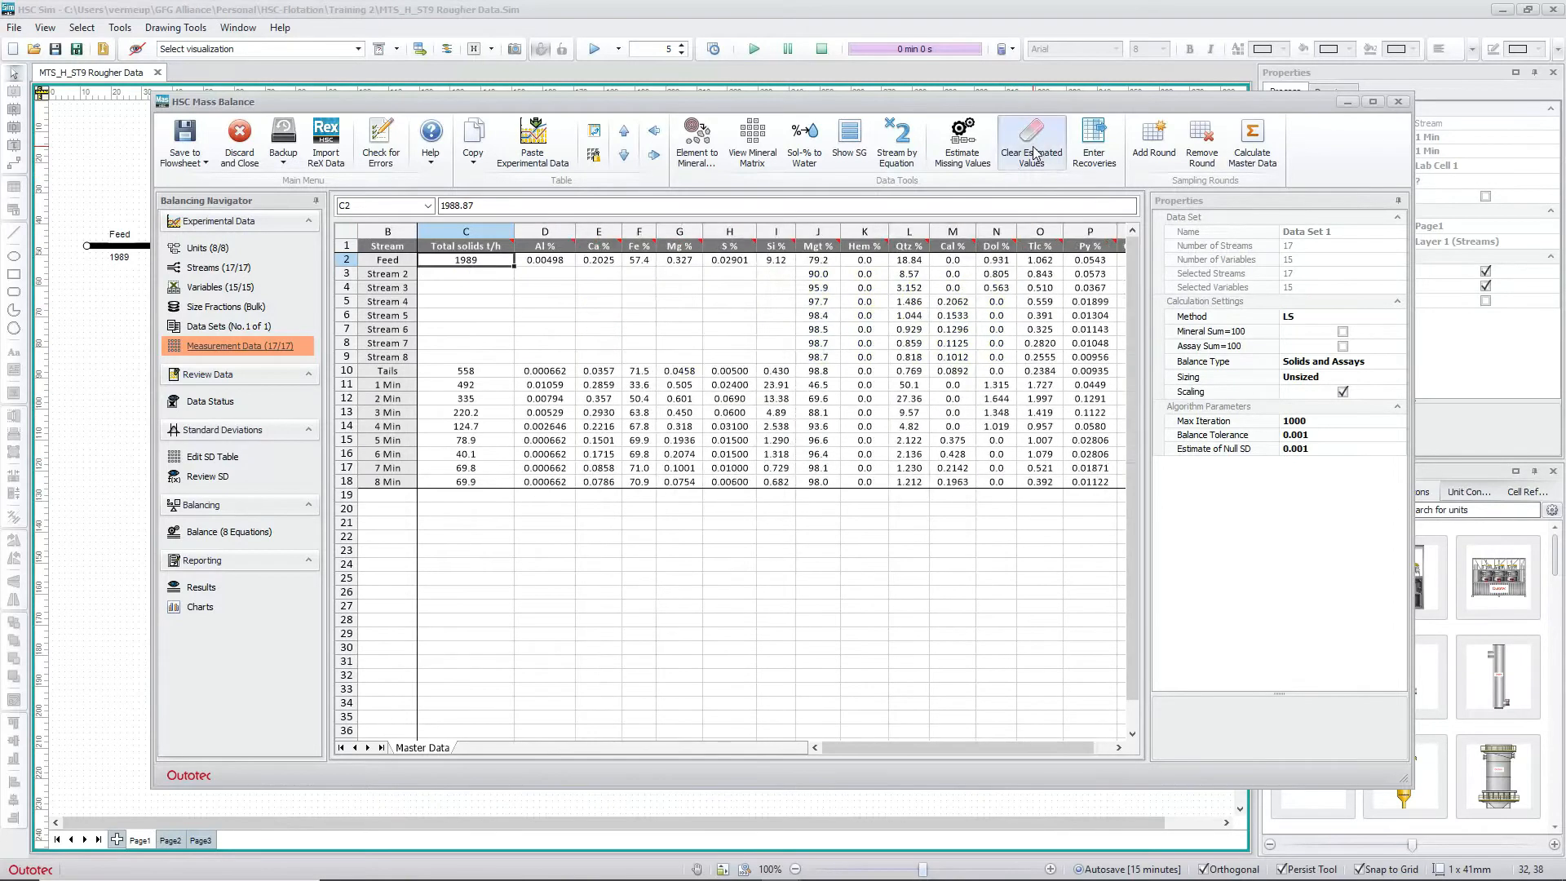
- Delete the mineral percentages from Mgt to Gt for Stream 2 through Stream 8
{"action": "left_click_drag", "start_coordinate": [816, 274], "coordinate": [804, 358]}
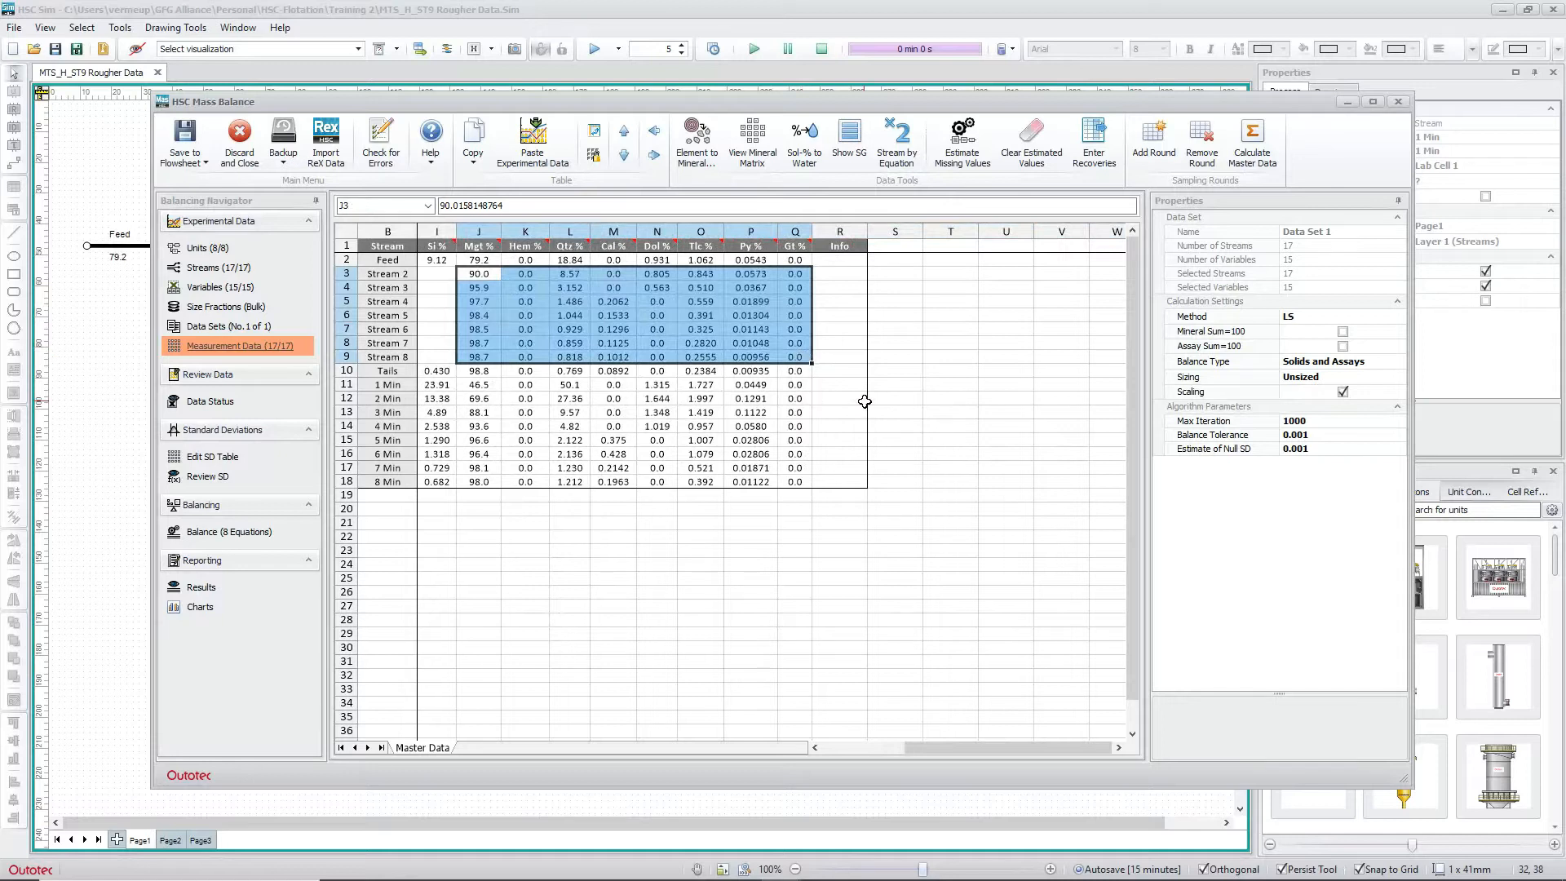
{"action": "key", "text": "Delete"}
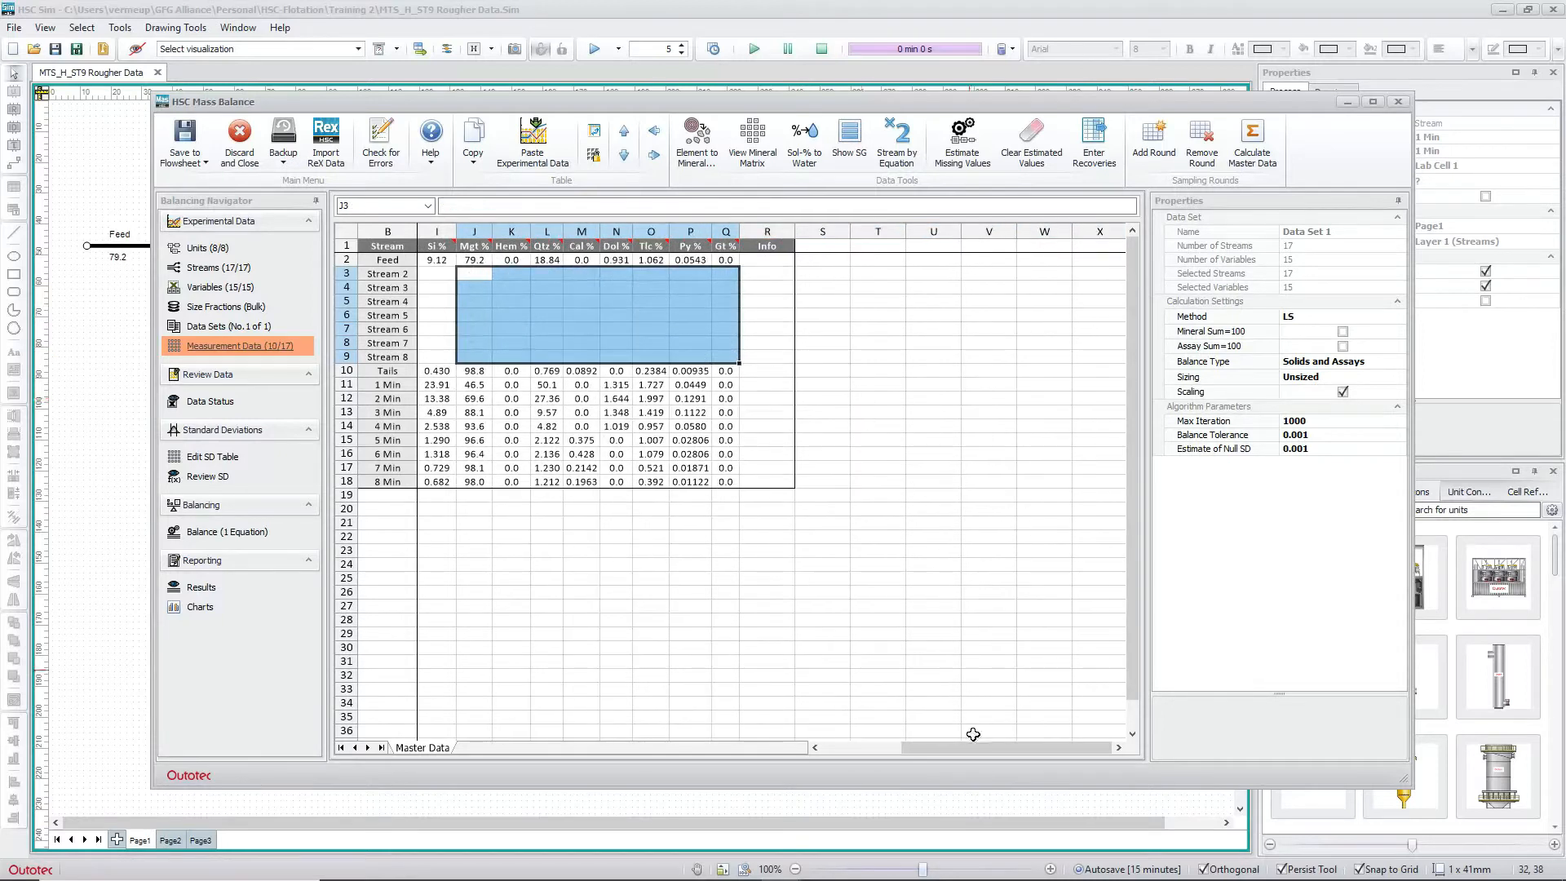
{"action": "left_click_drag", "start_coordinate": [956, 750], "coordinate": [878, 751]}
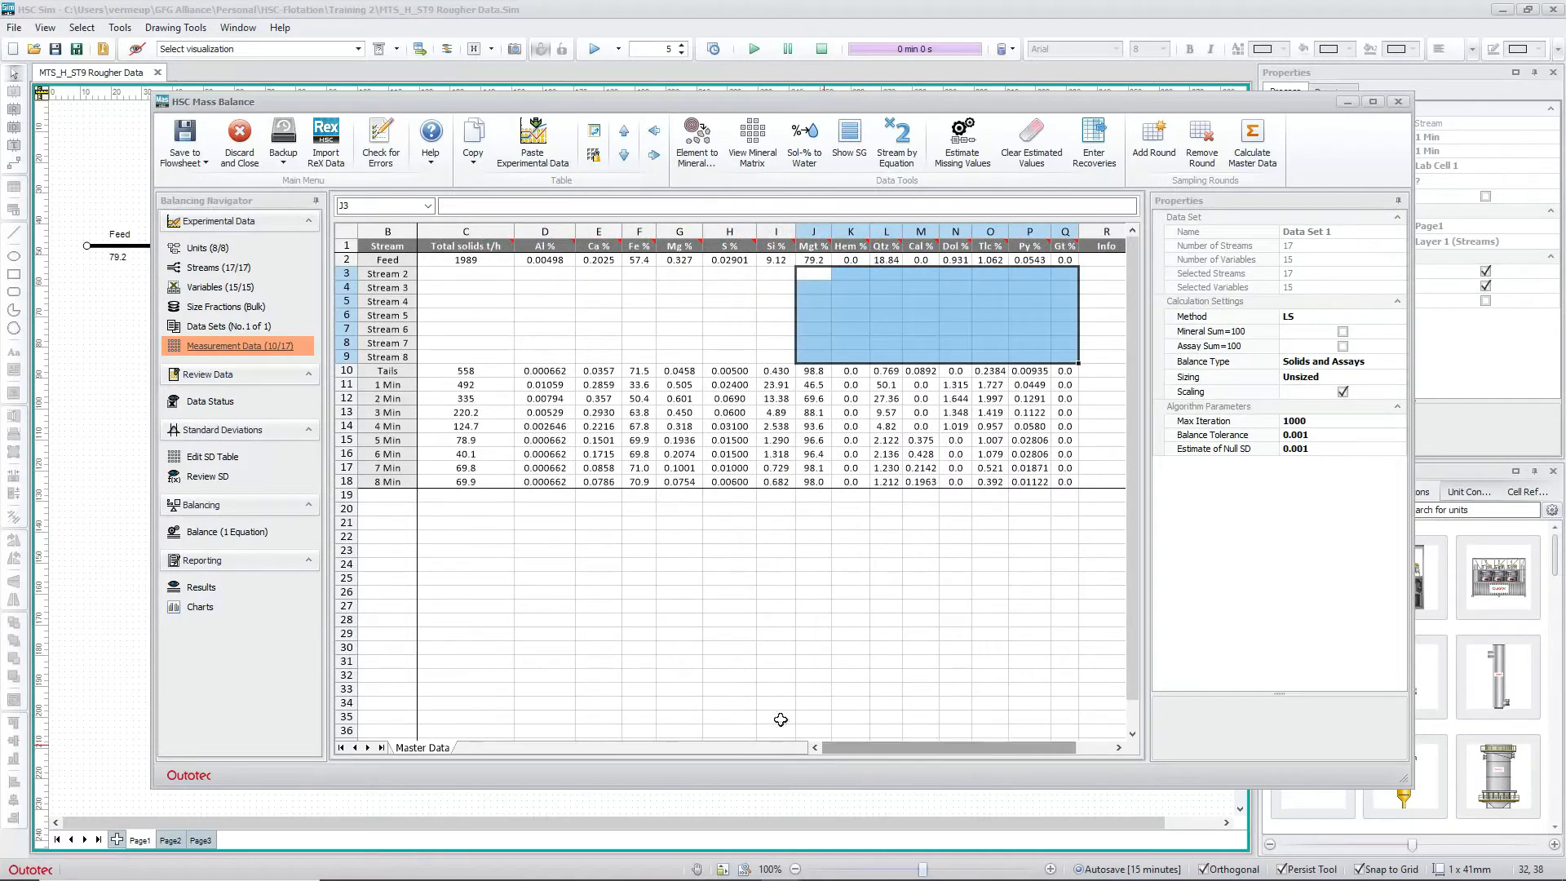
{"action": "left_click", "coordinate": [489, 525]}
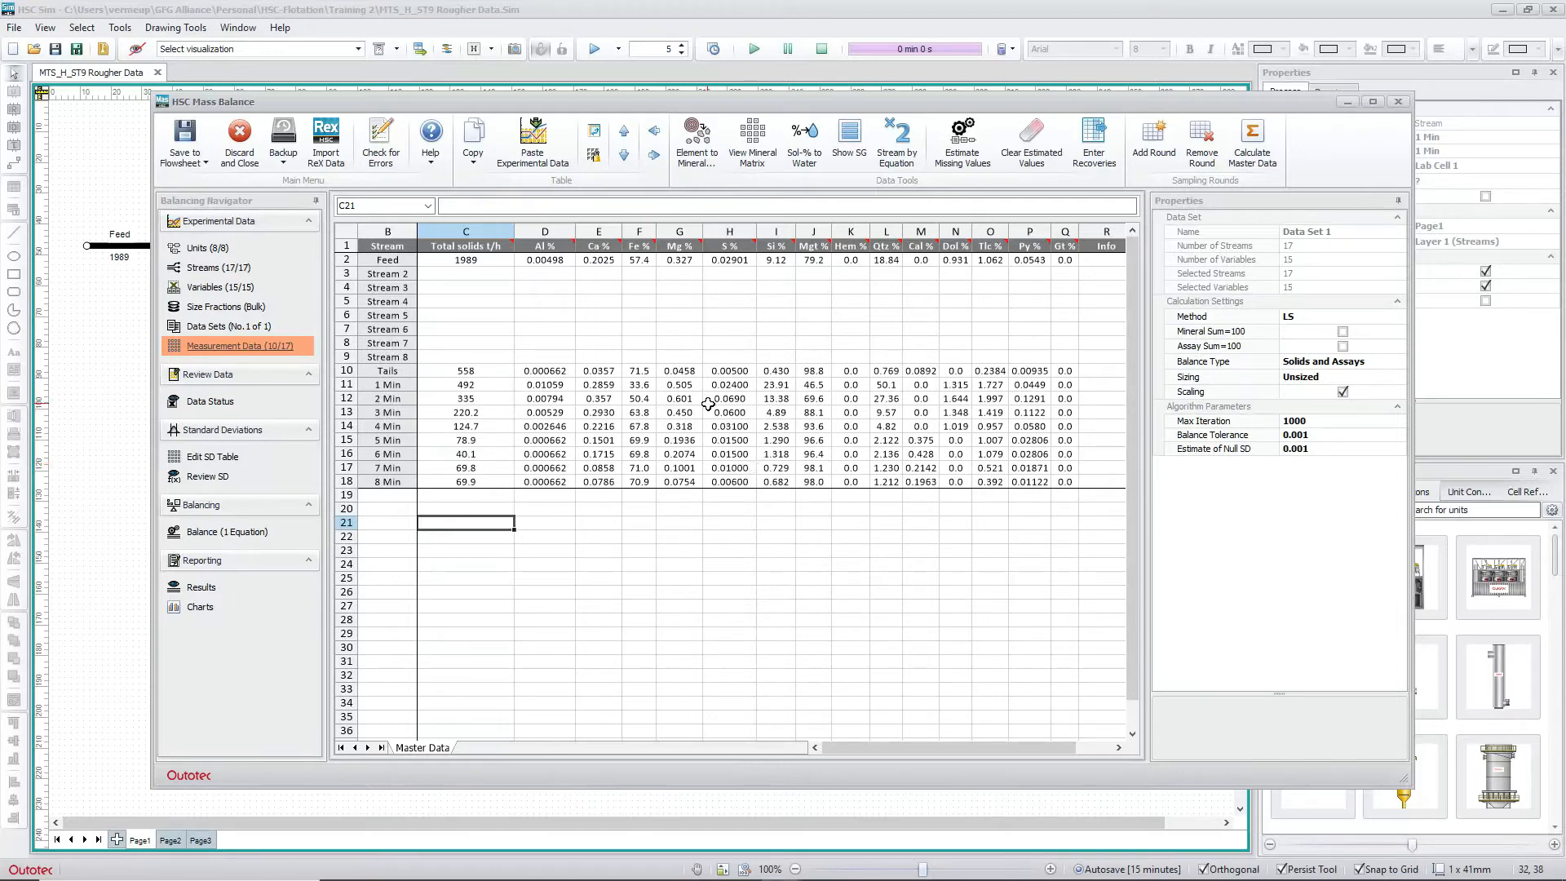
- Set up Round 1 of the element-to-mineral conversion with Mg, Ca, Fe, Al, Si, S and all listed minerals, and calculate it
{"action": "left_click", "coordinate": [698, 146]}
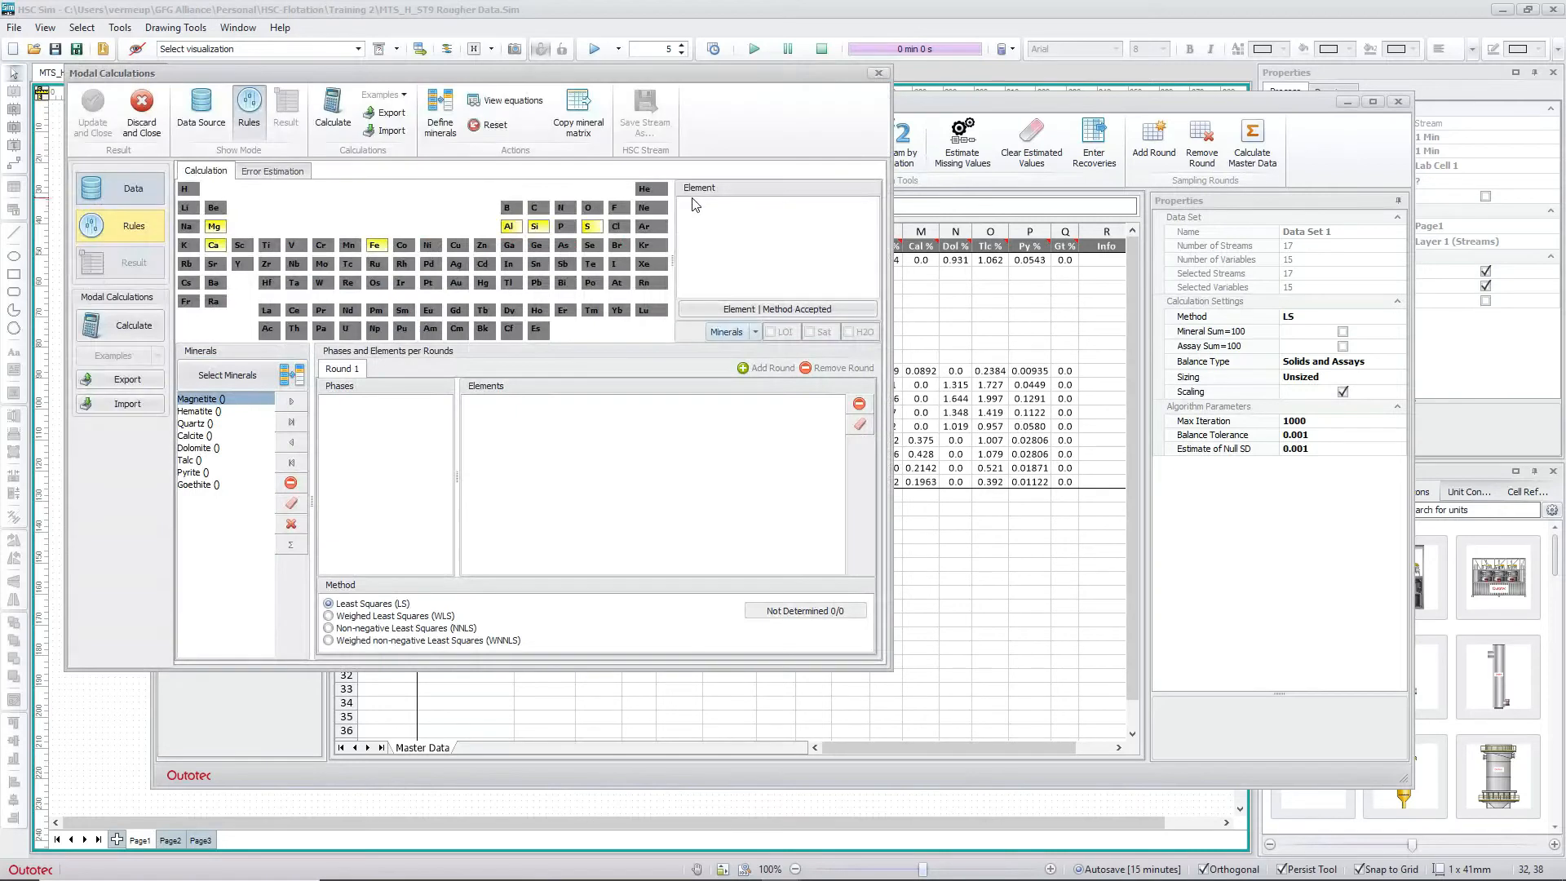
{"action": "left_click", "coordinate": [210, 226]}
{"action": "left_click", "coordinate": [214, 245]}
{"action": "left_click", "coordinate": [375, 244]}
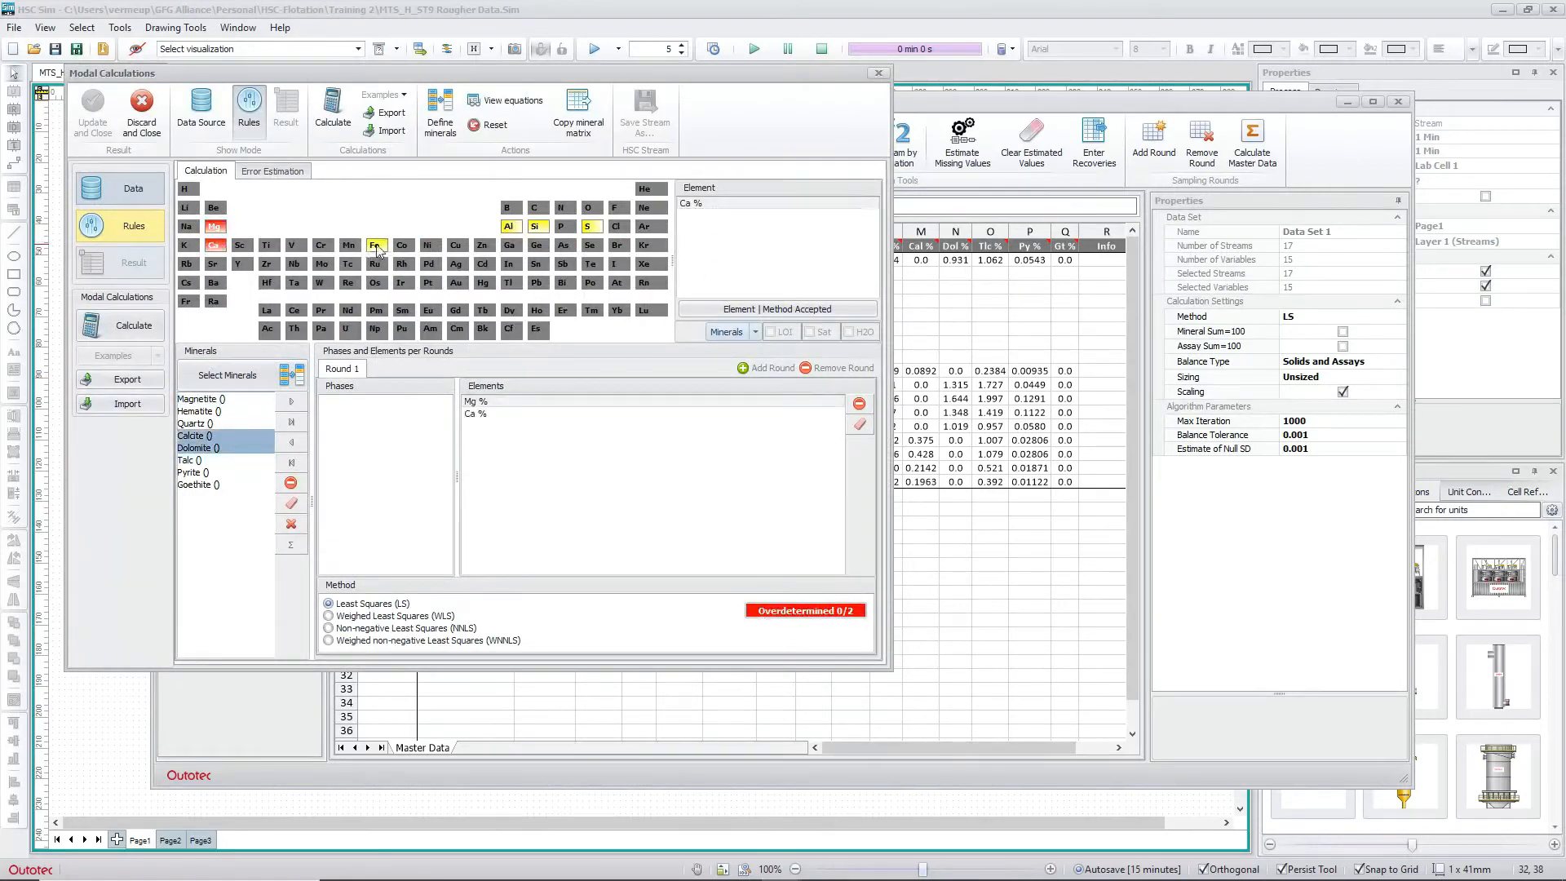
{"action": "left_click", "coordinate": [508, 226]}
{"action": "left_click", "coordinate": [536, 226]}
{"action": "left_click", "coordinate": [587, 226]}
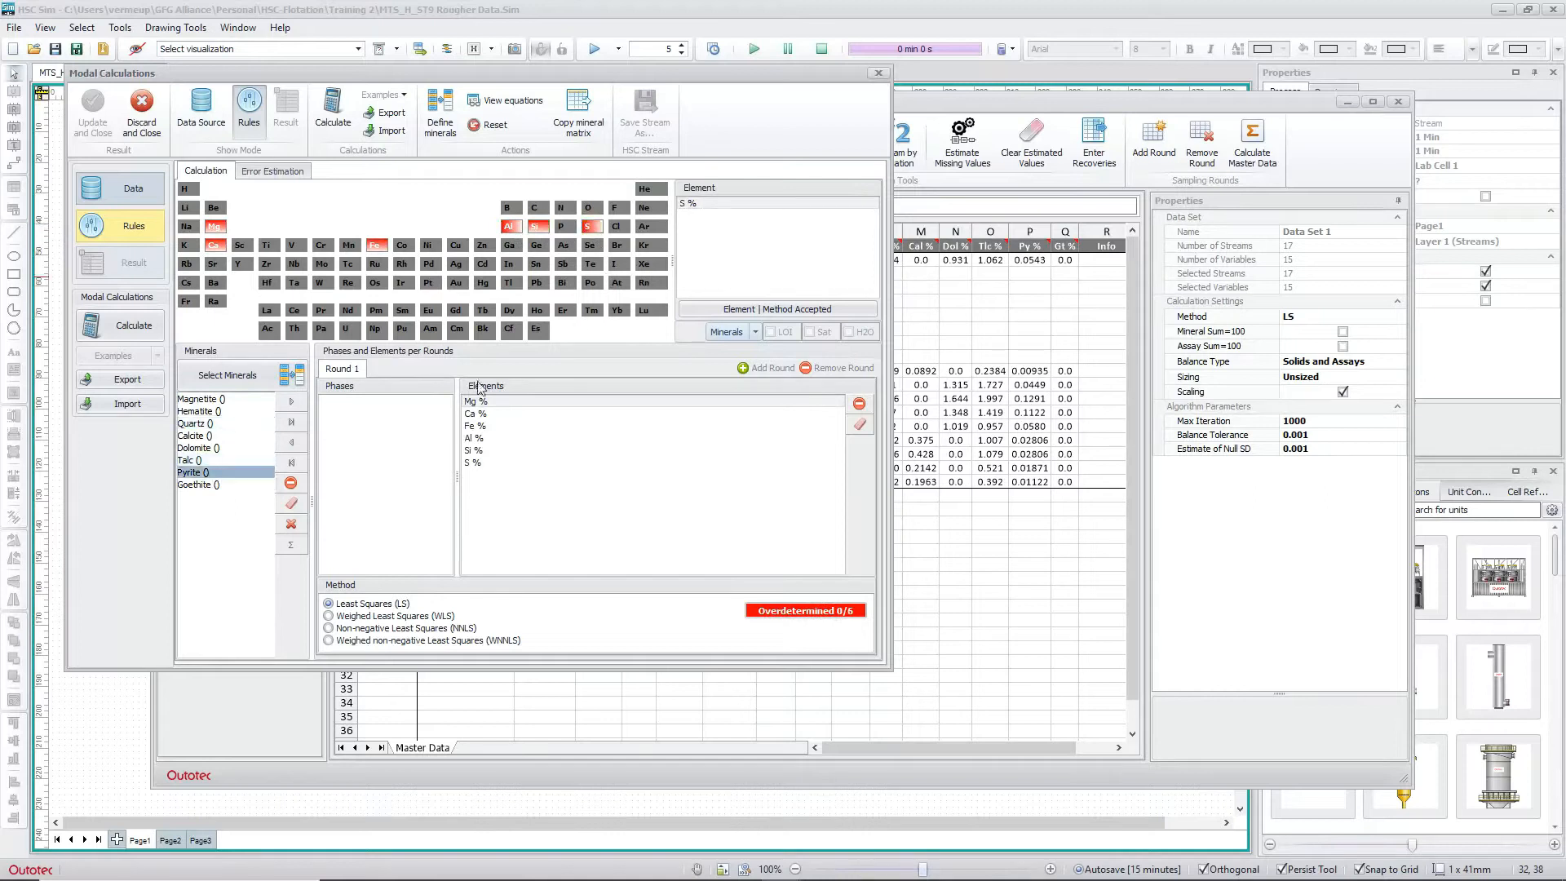
{"action": "left_click", "coordinate": [292, 424]}
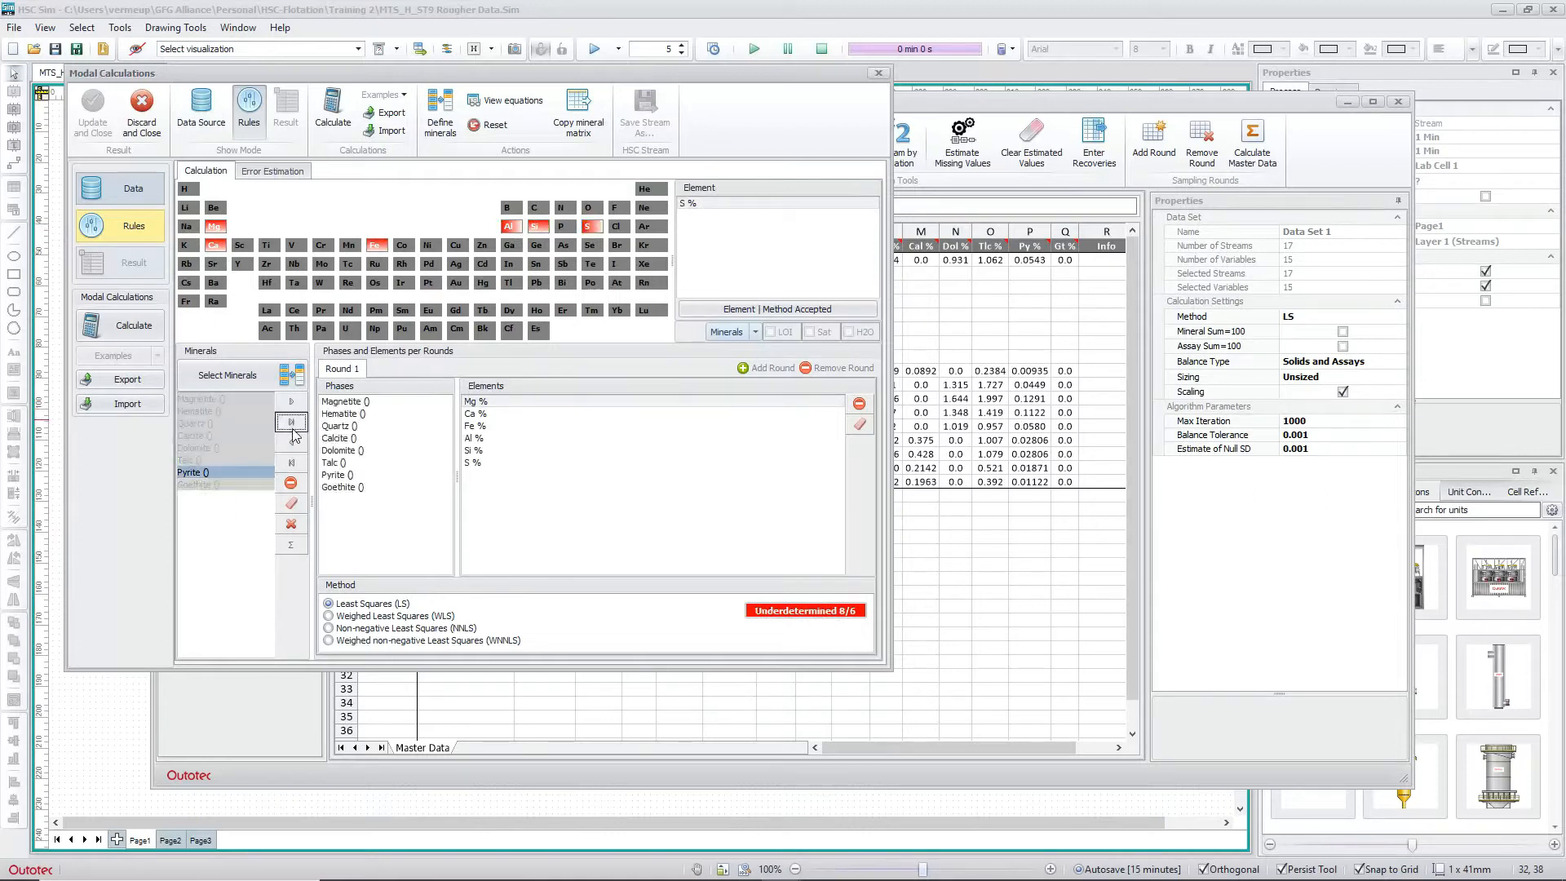
{"action": "left_click", "coordinate": [112, 325]}
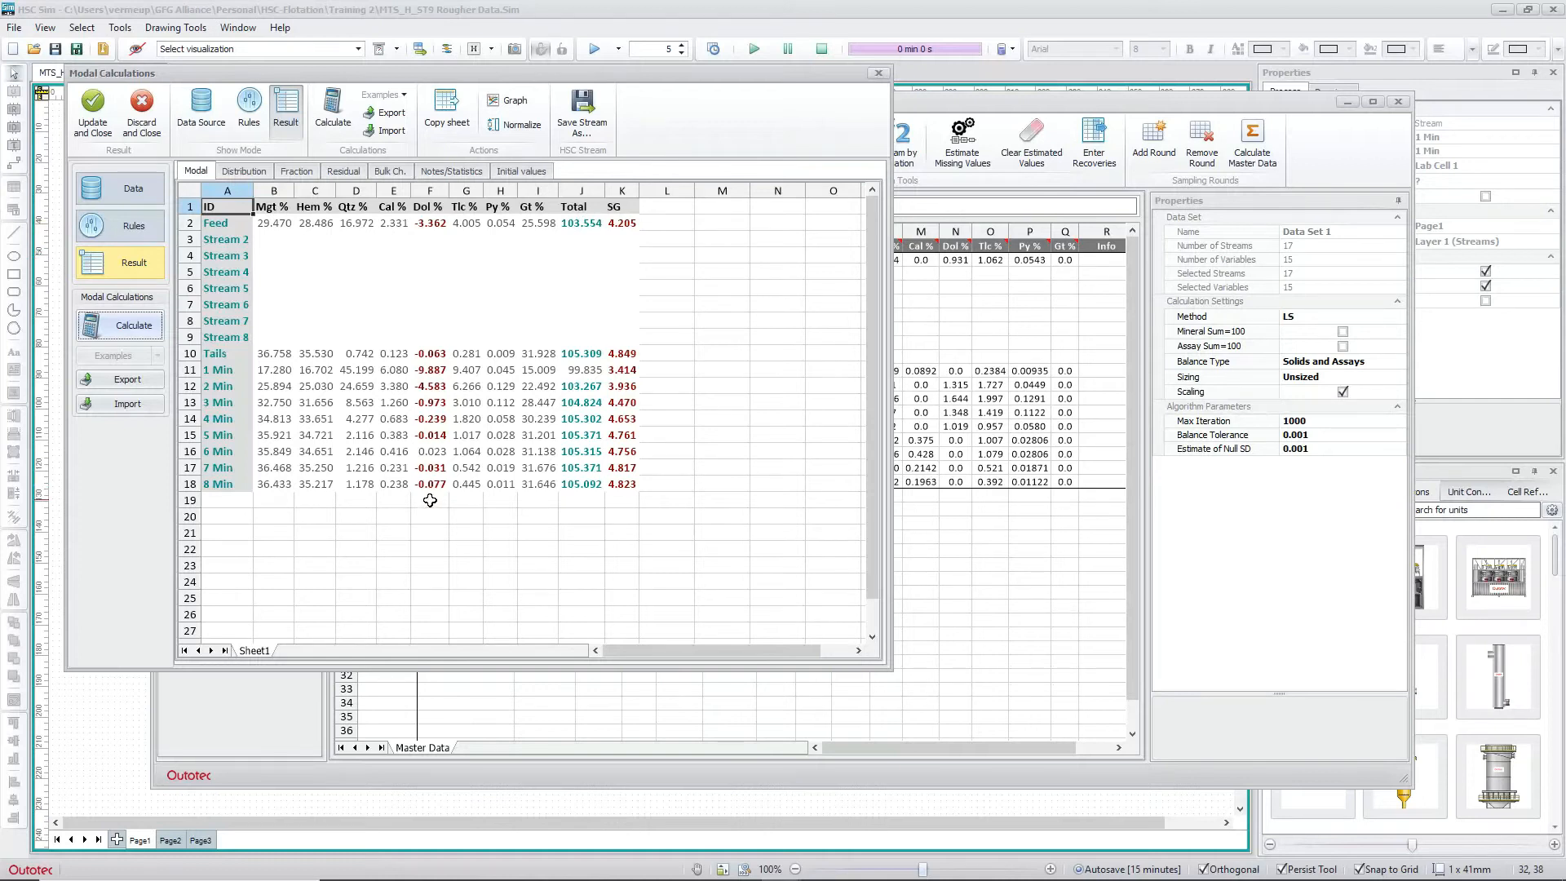
- Remove Dolomite, Hematite and Goethite from Round 1, recalculate the mineral composition and apply it to the measurement data
{"action": "left_click", "coordinate": [118, 230]}
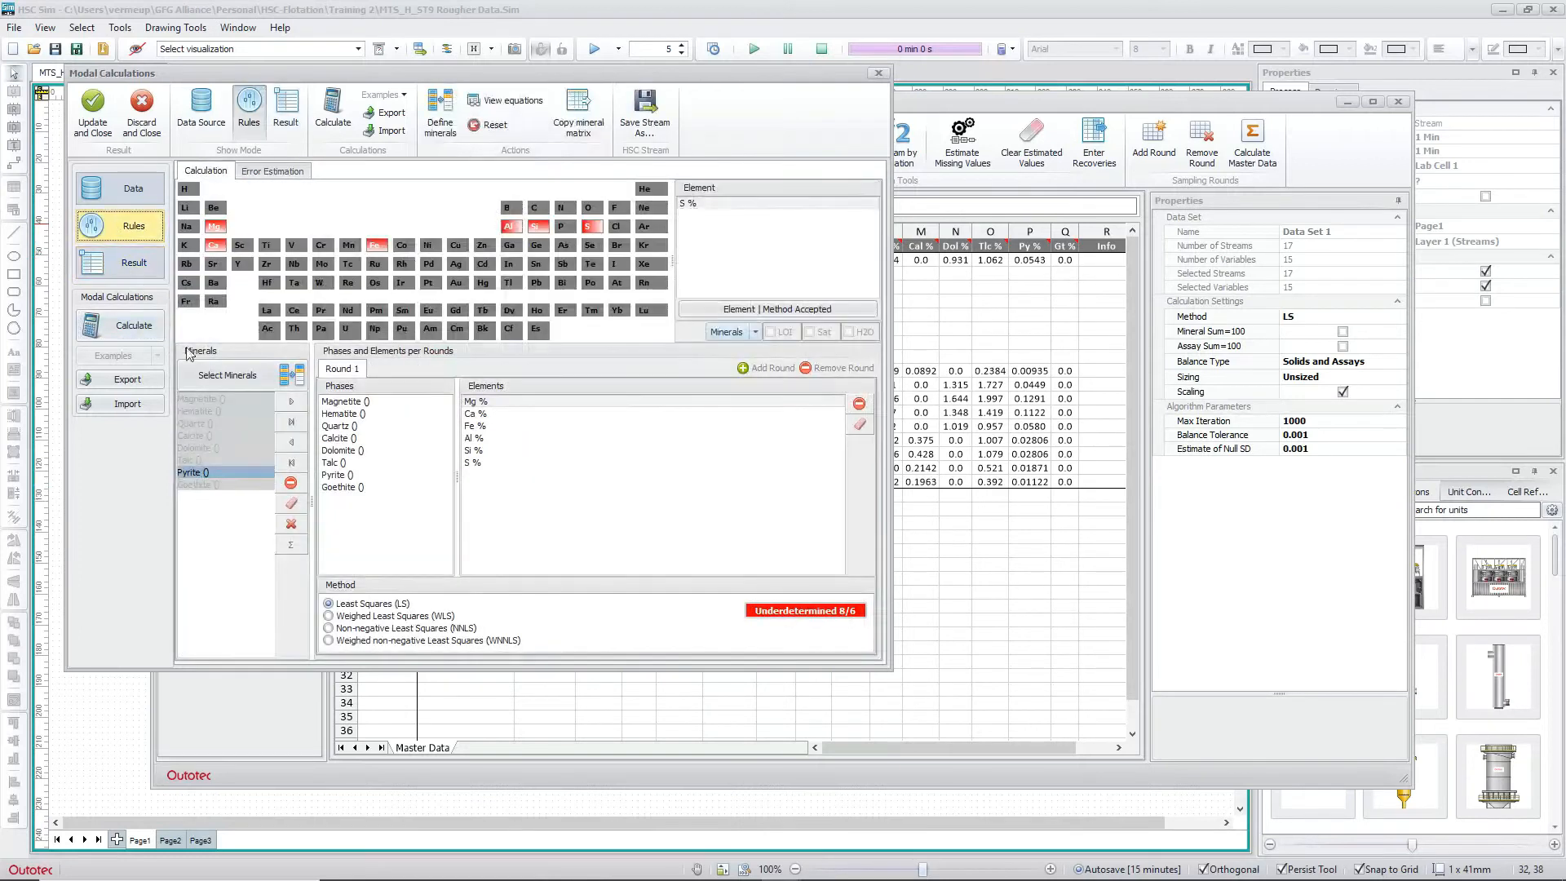
{"action": "left_click", "coordinate": [343, 450]}
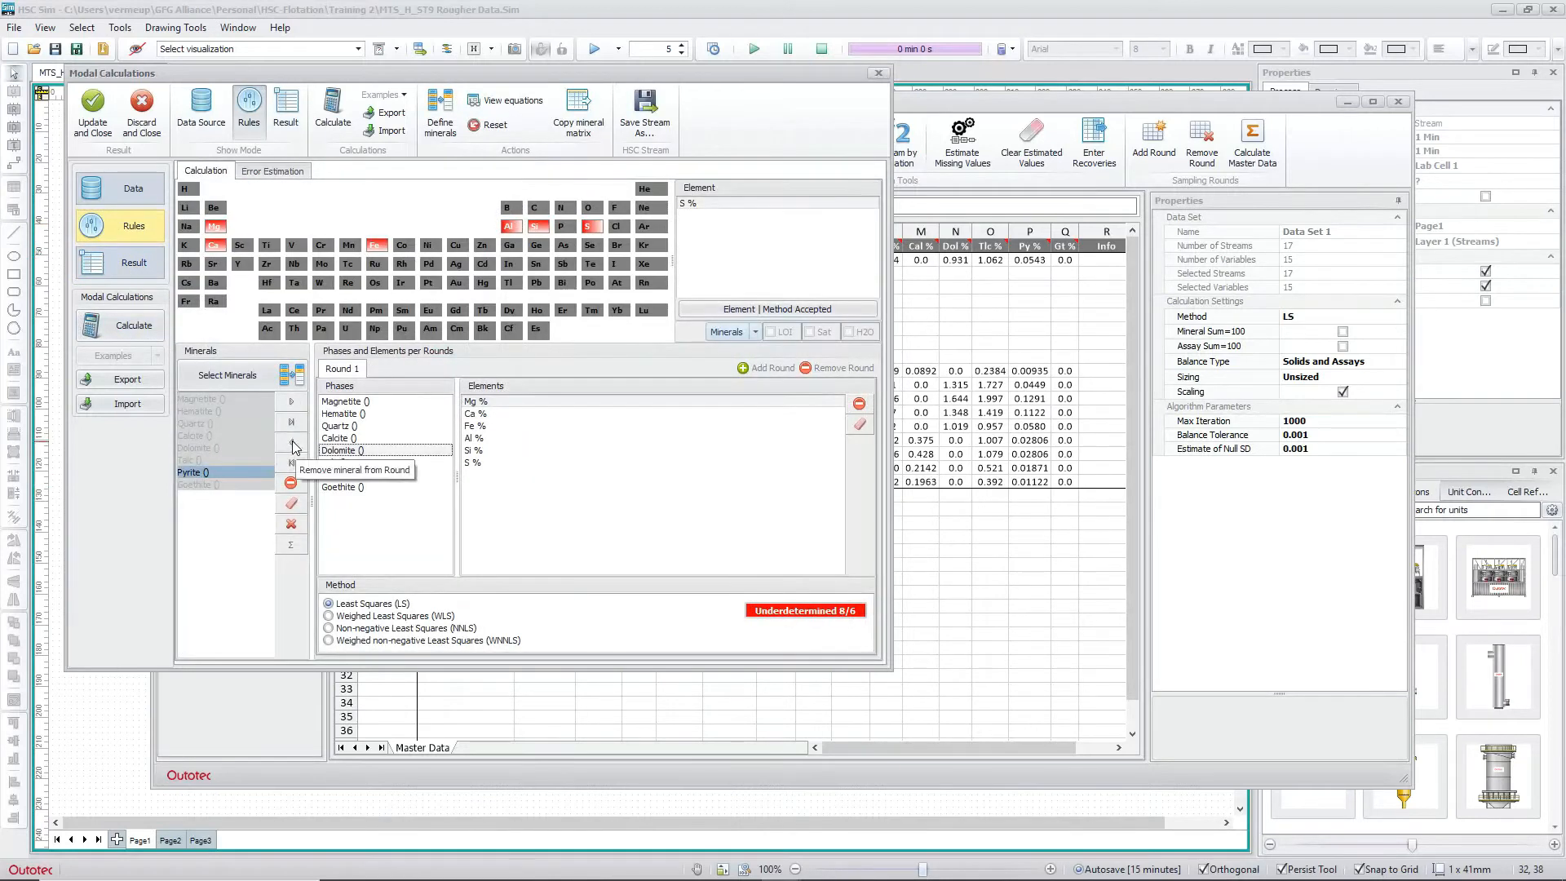
{"action": "left_click", "coordinate": [292, 446]}
{"action": "left_click", "coordinate": [347, 415]}
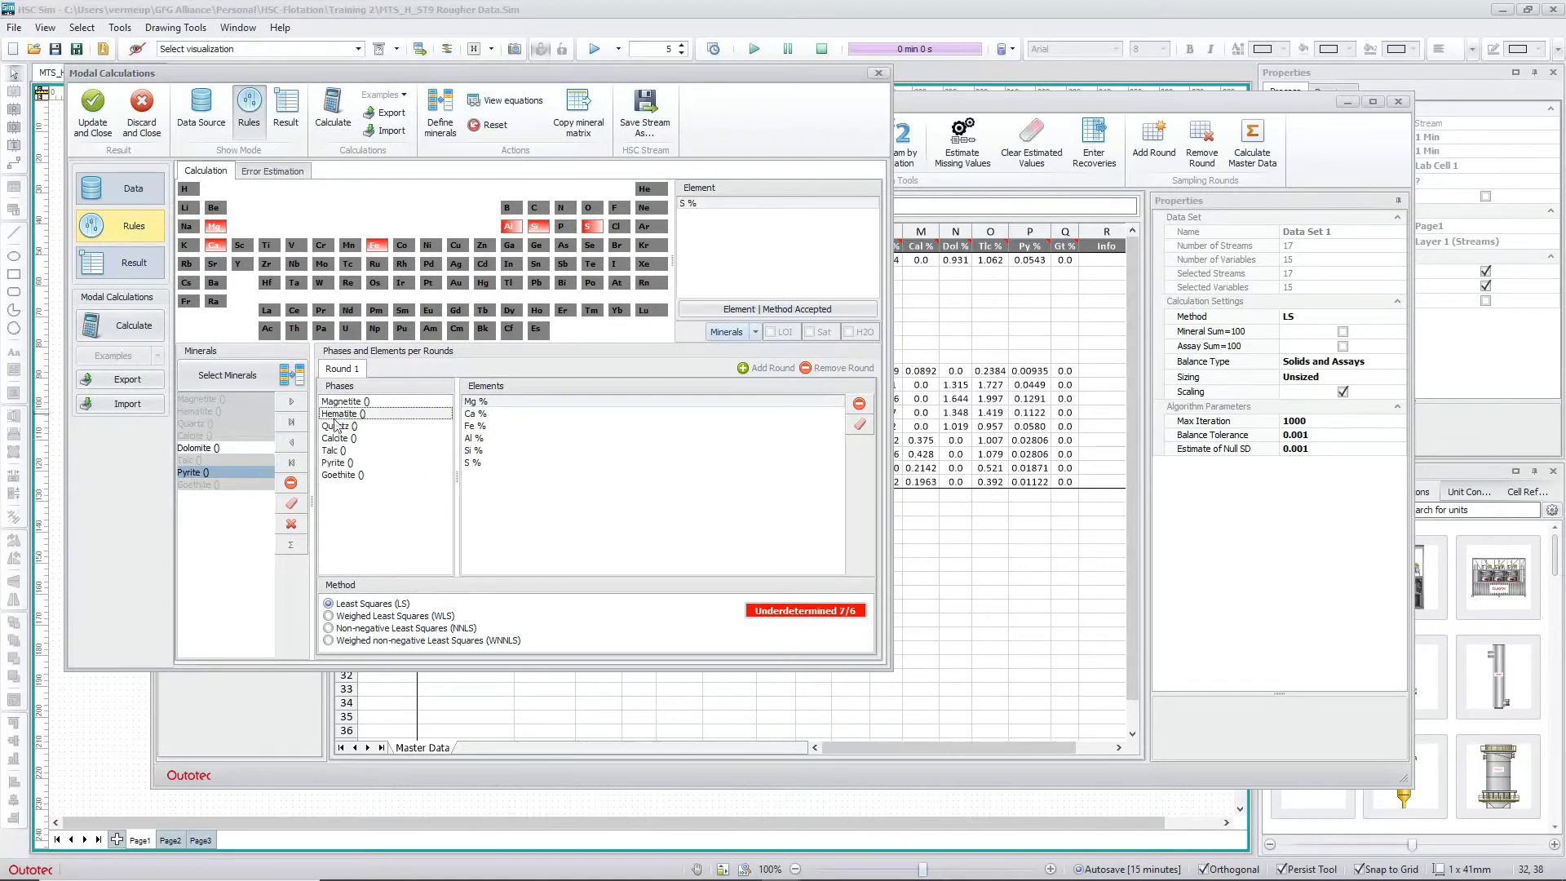
{"action": "left_click", "coordinate": [293, 447]}
{"action": "left_click", "coordinate": [343, 463]}
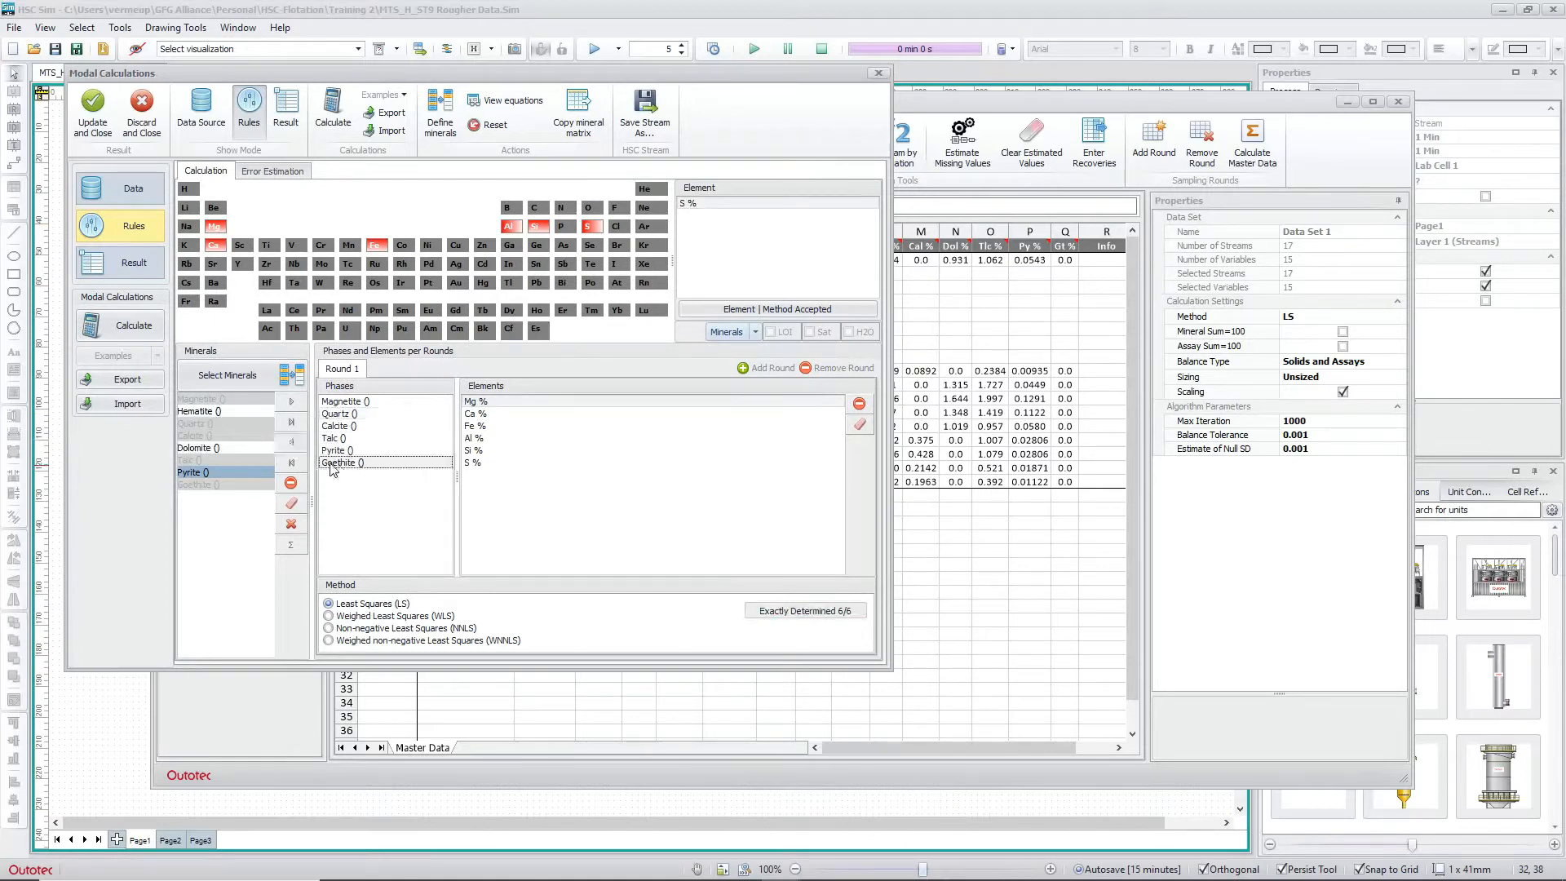
{"action": "left_click", "coordinate": [294, 447]}
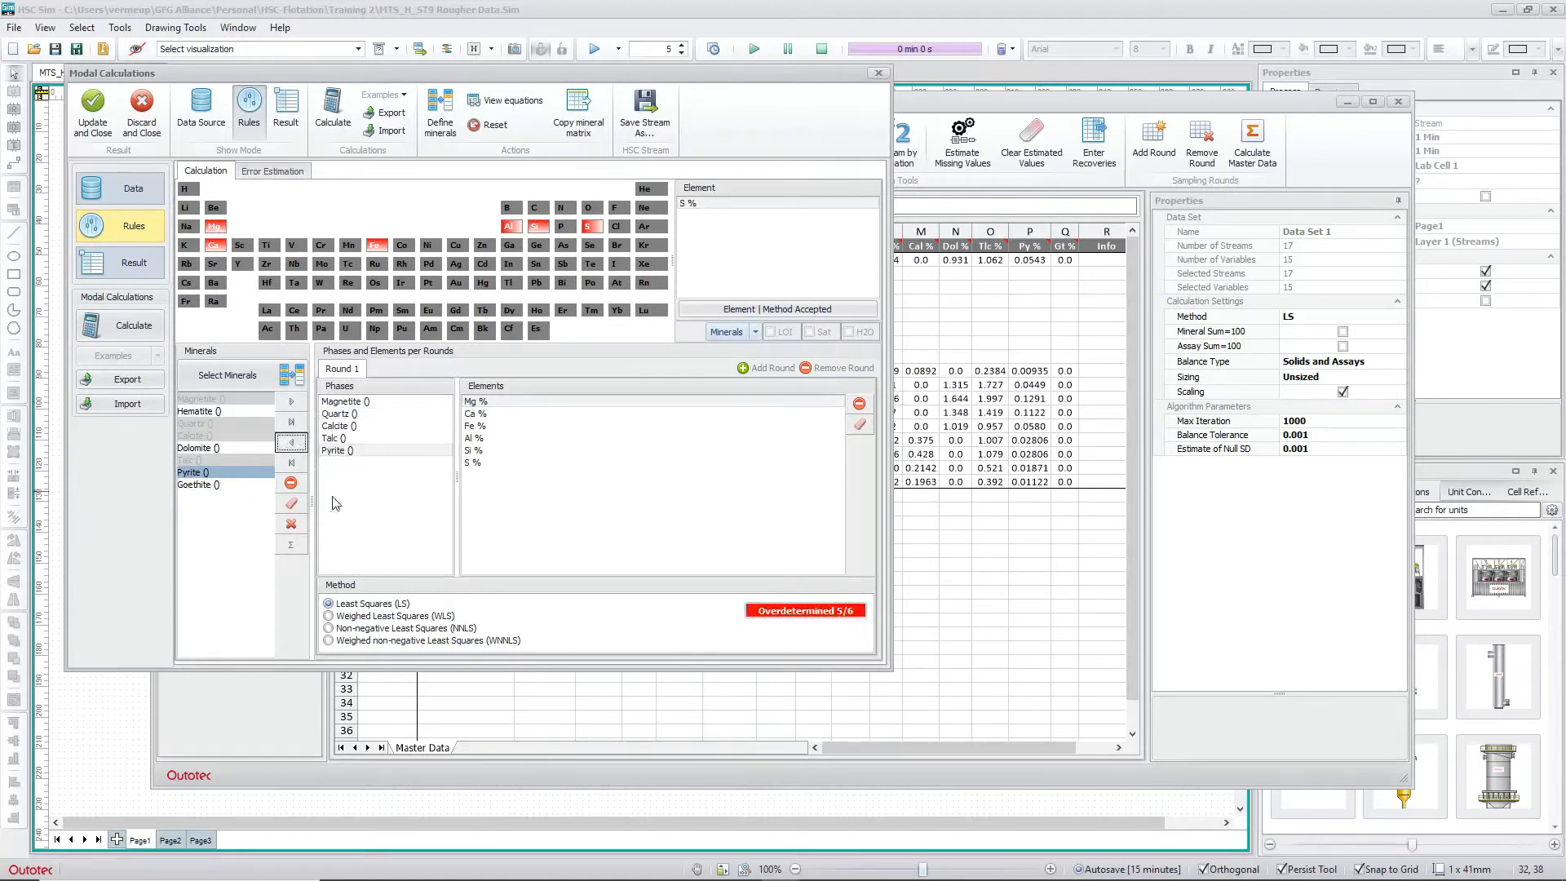
{"action": "left_click", "coordinate": [127, 331]}
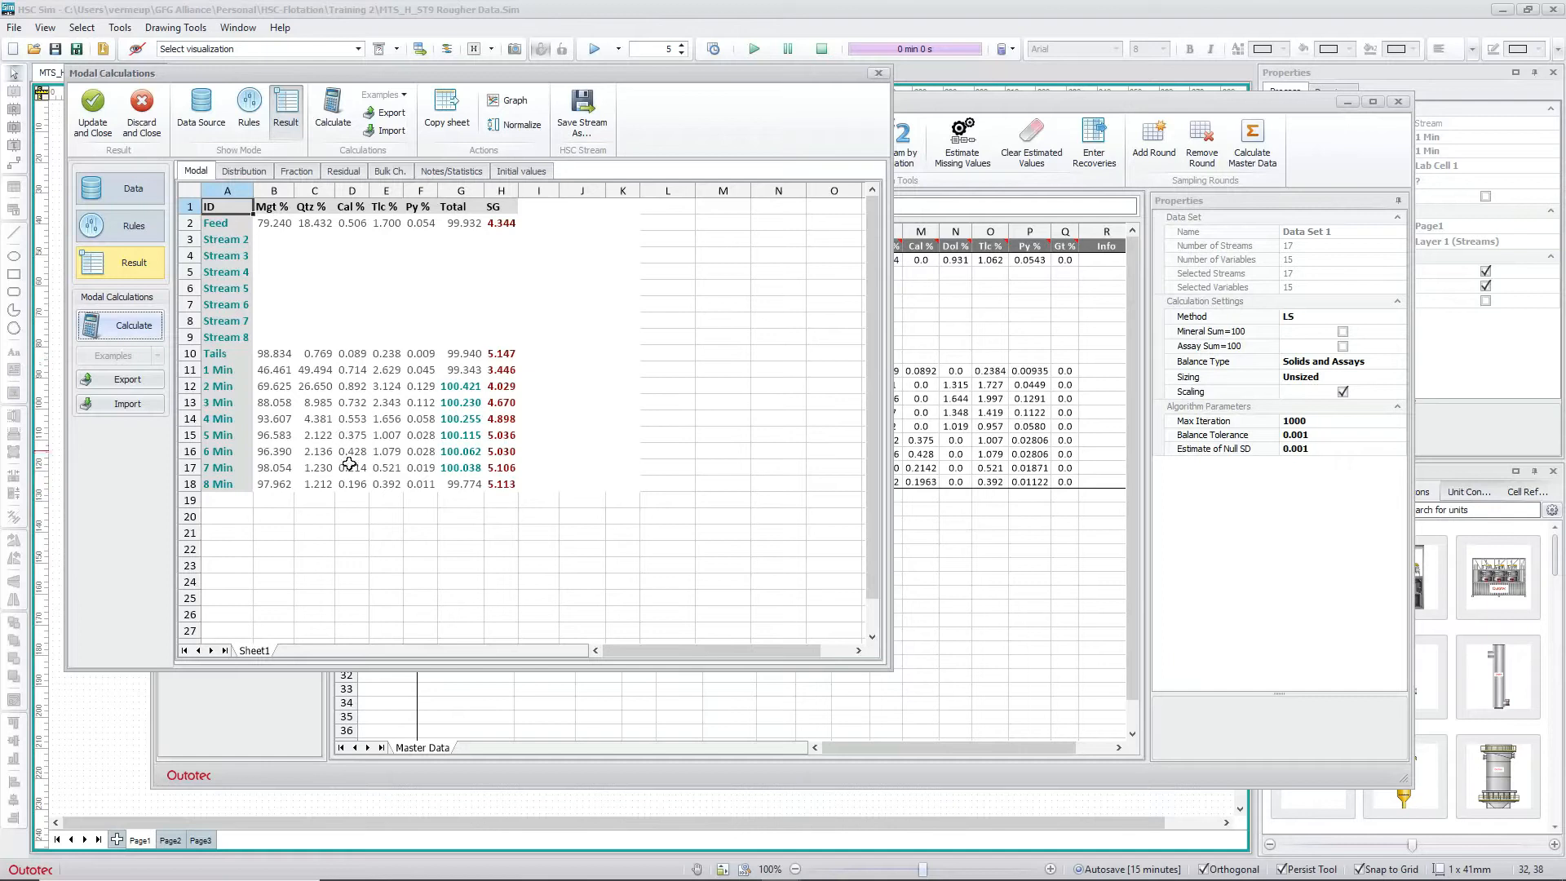
{"action": "left_click", "coordinate": [92, 119]}
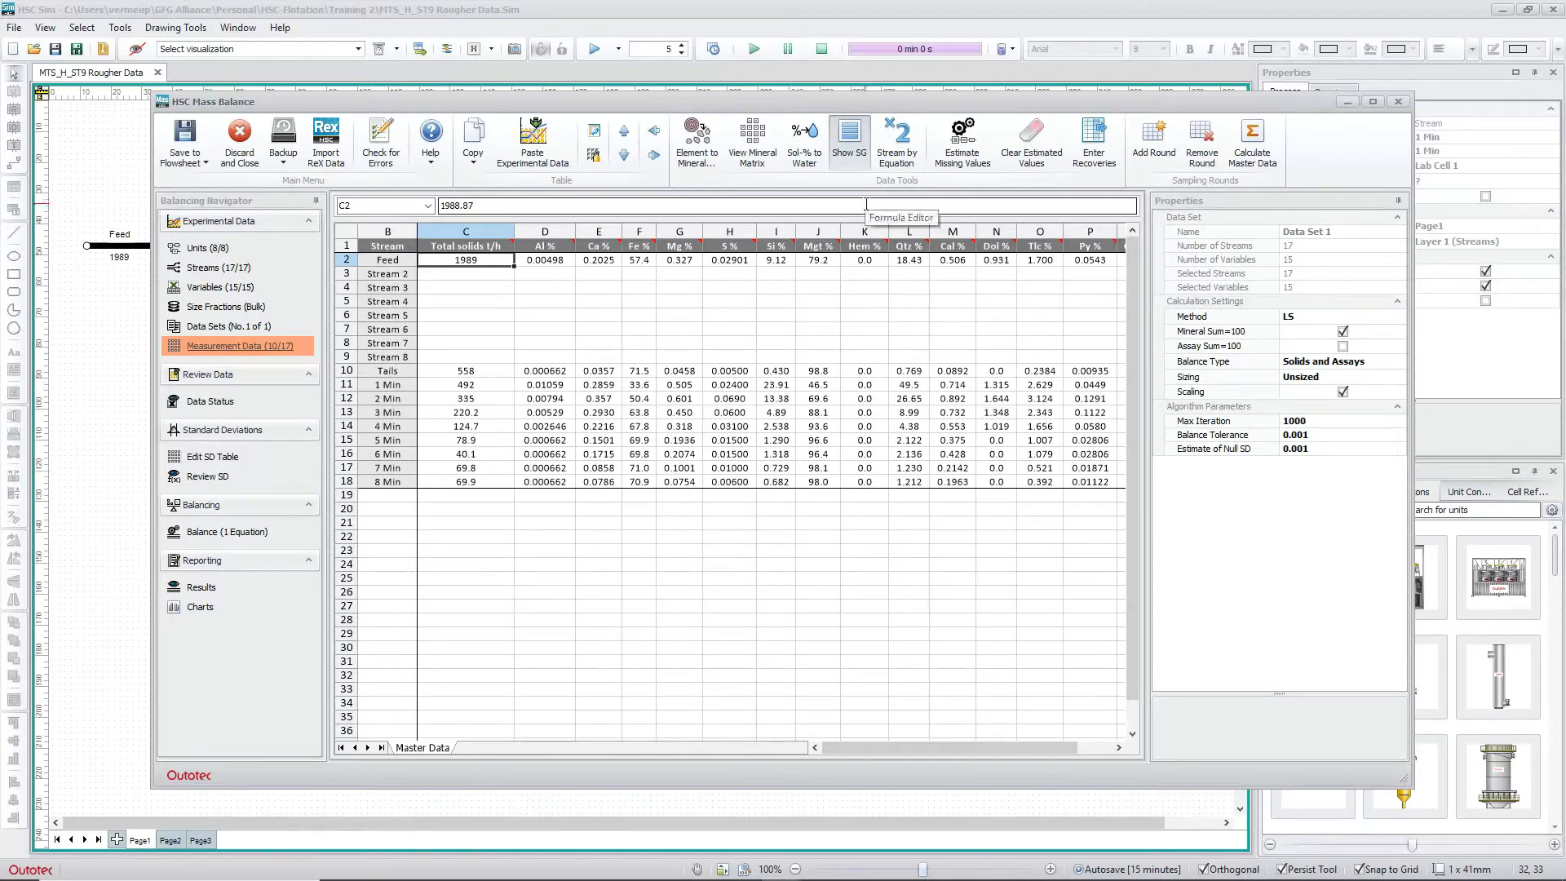
- Estimate the missing values for the intermediate streams and clear the estimates again
{"action": "left_click", "coordinate": [963, 155]}
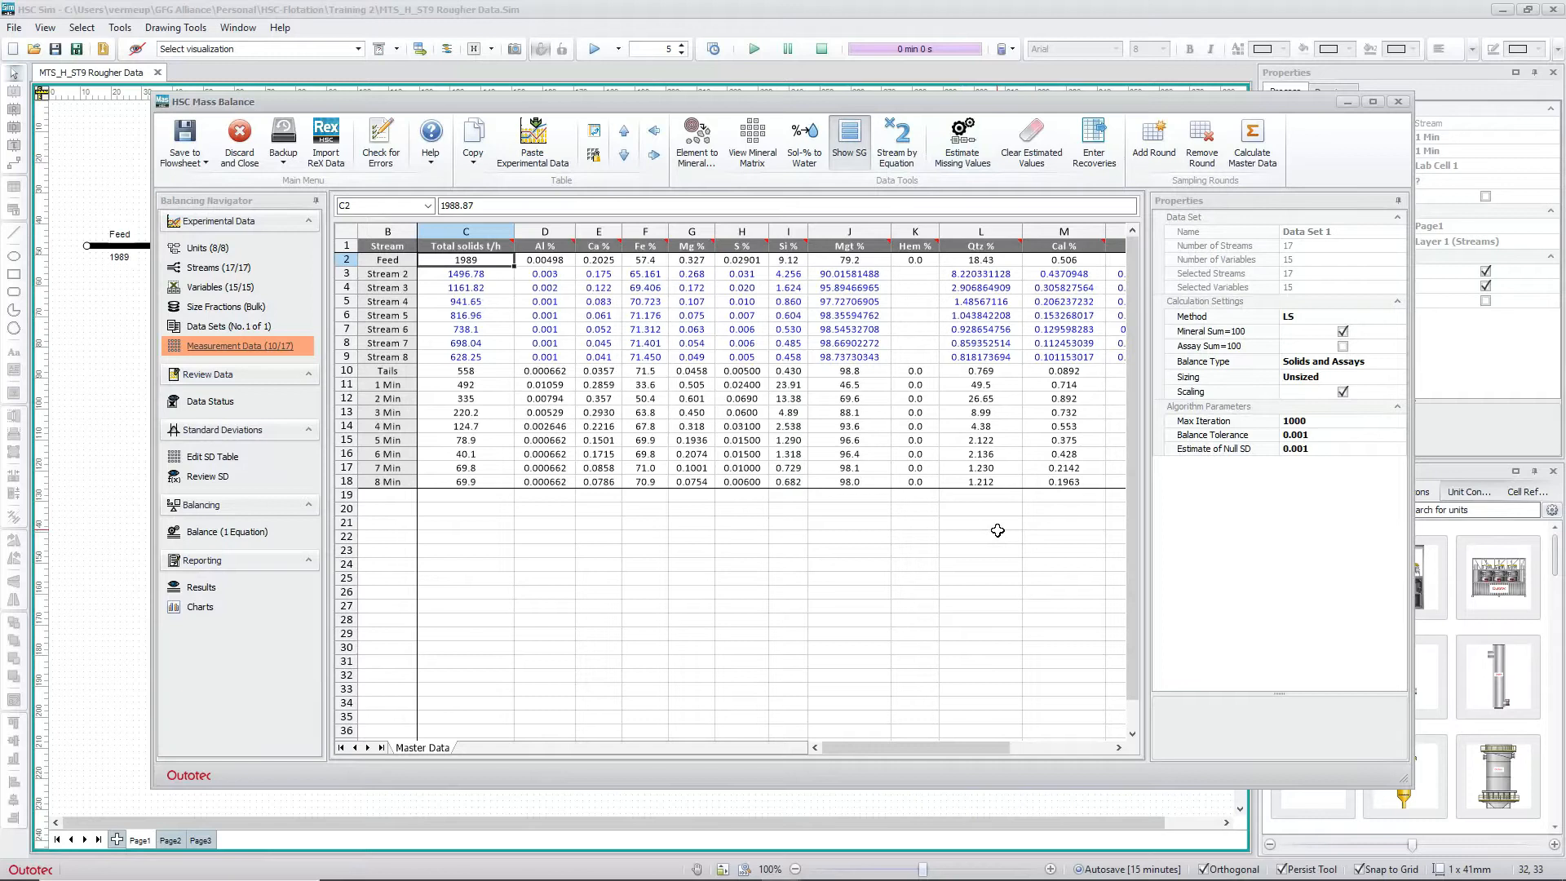
{"action": "left_click", "coordinate": [1045, 159]}
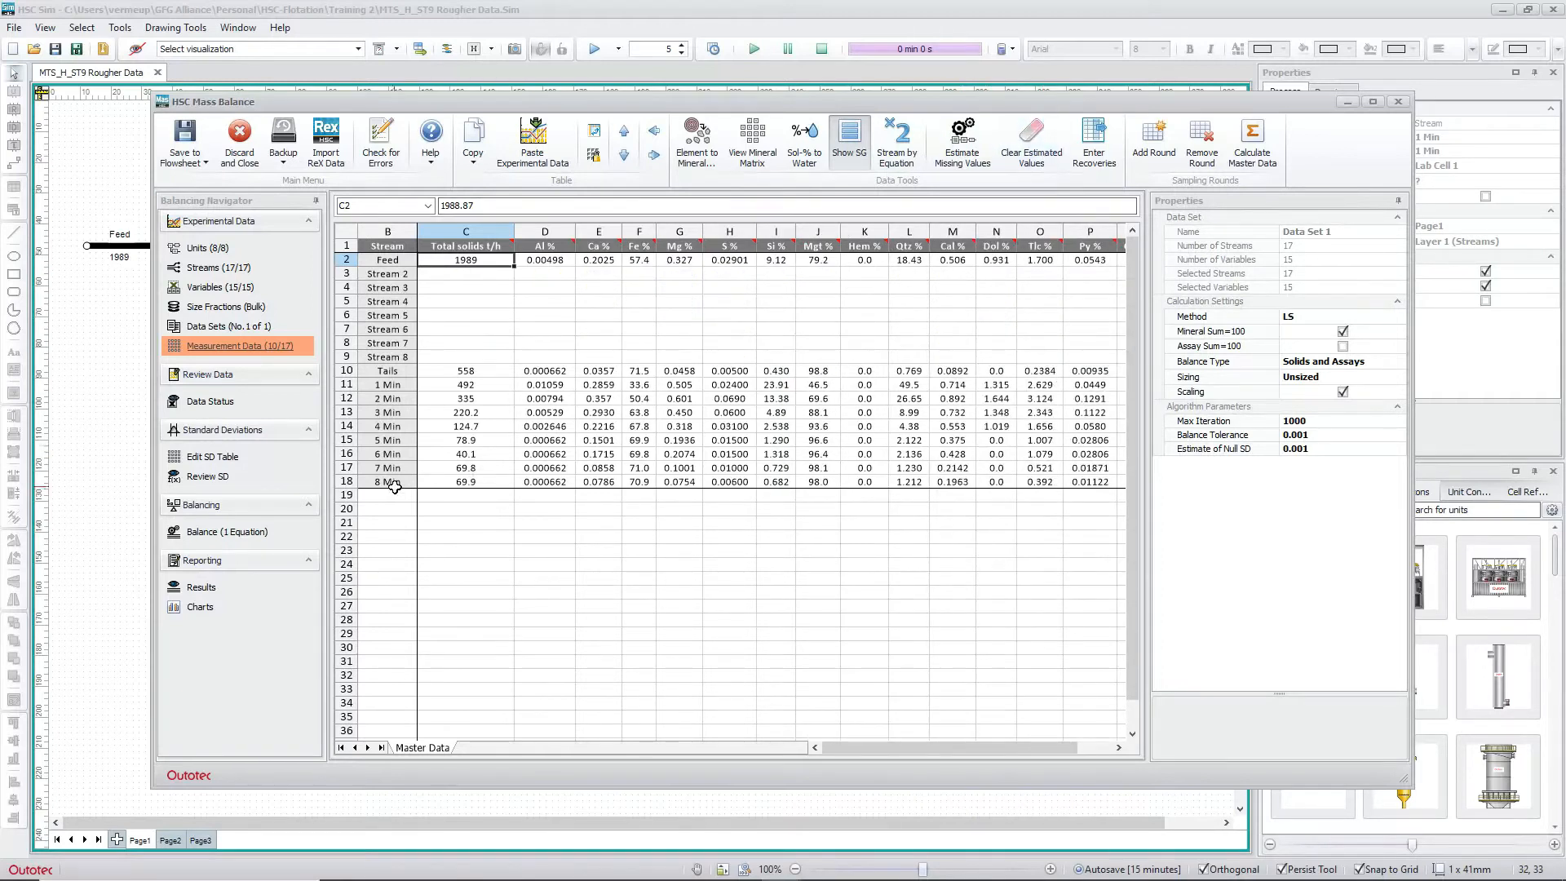
- Turn off the Mineral Sum=100 constraint, calculate the mass balance, and save it to the flowsheet and close it
{"action": "left_click", "coordinate": [197, 537]}
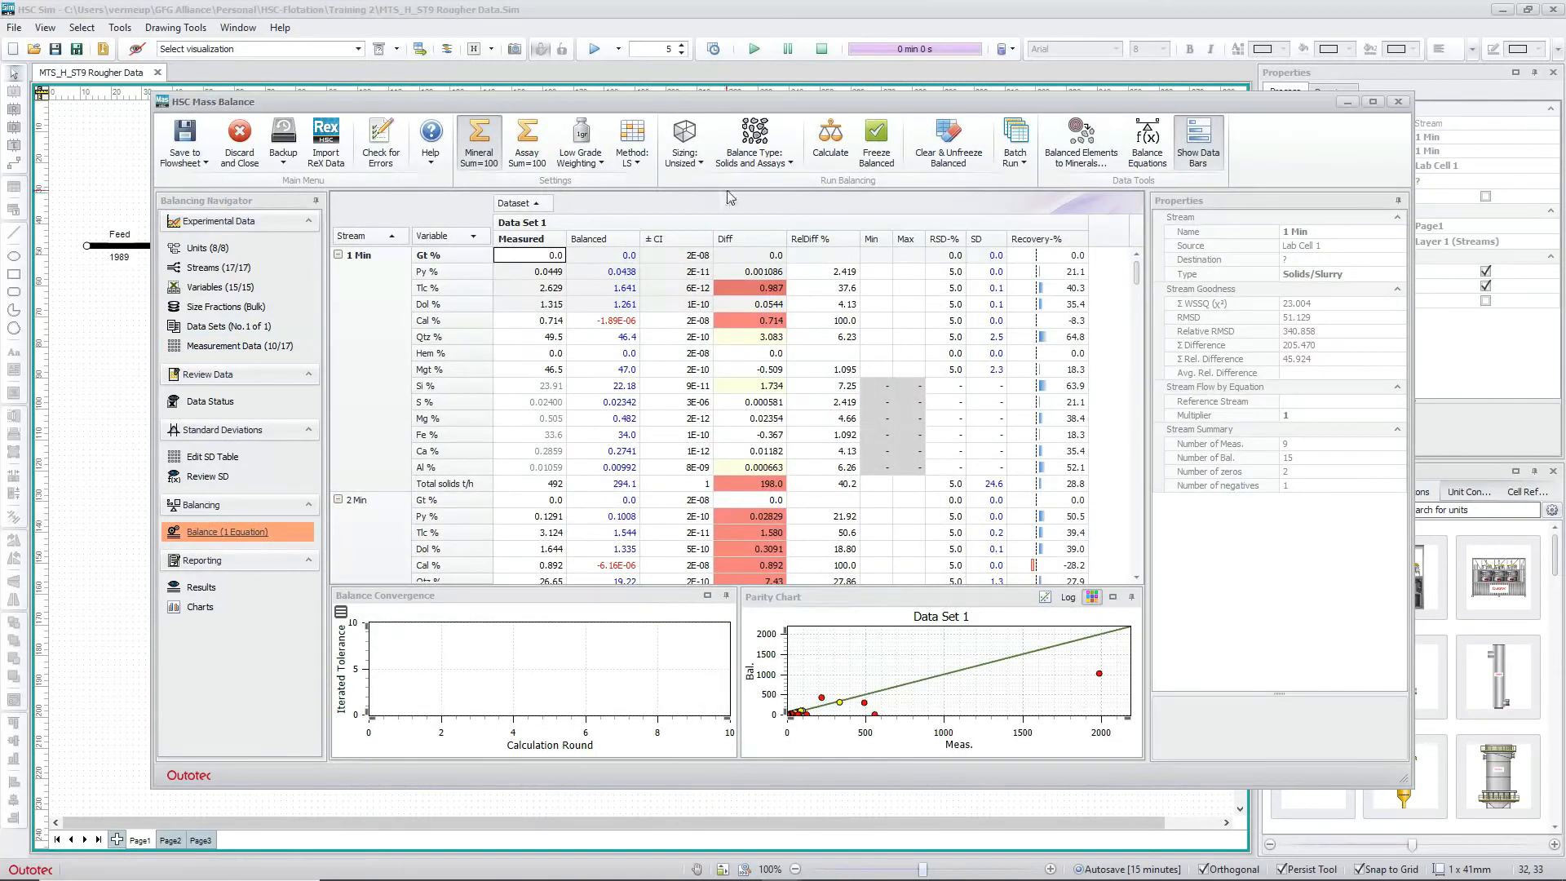
{"action": "left_click", "coordinate": [479, 143]}
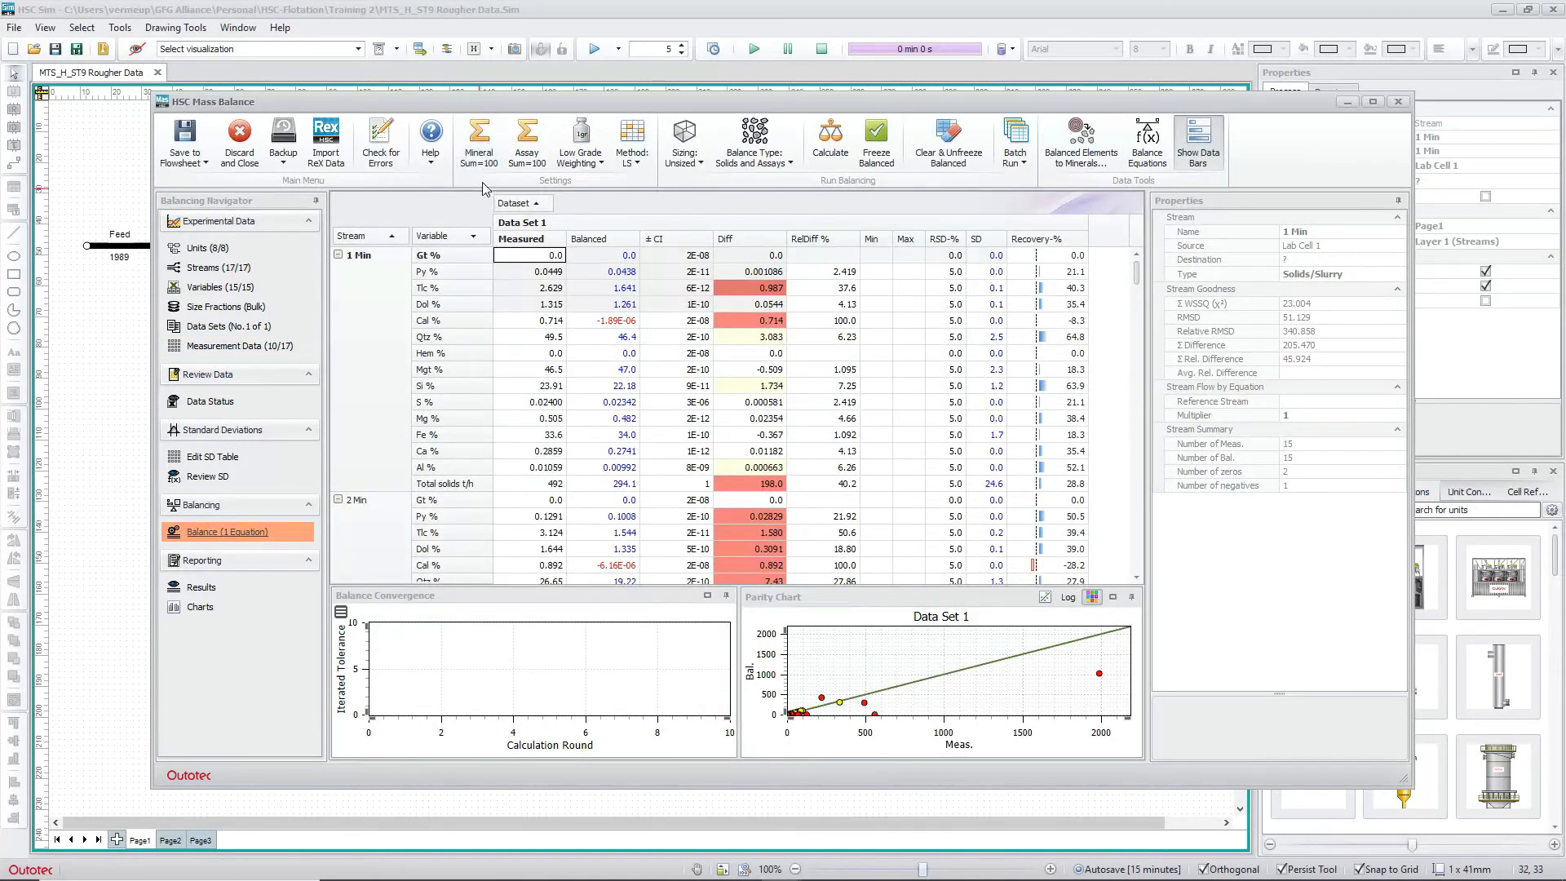
{"action": "left_click", "coordinate": [831, 139]}
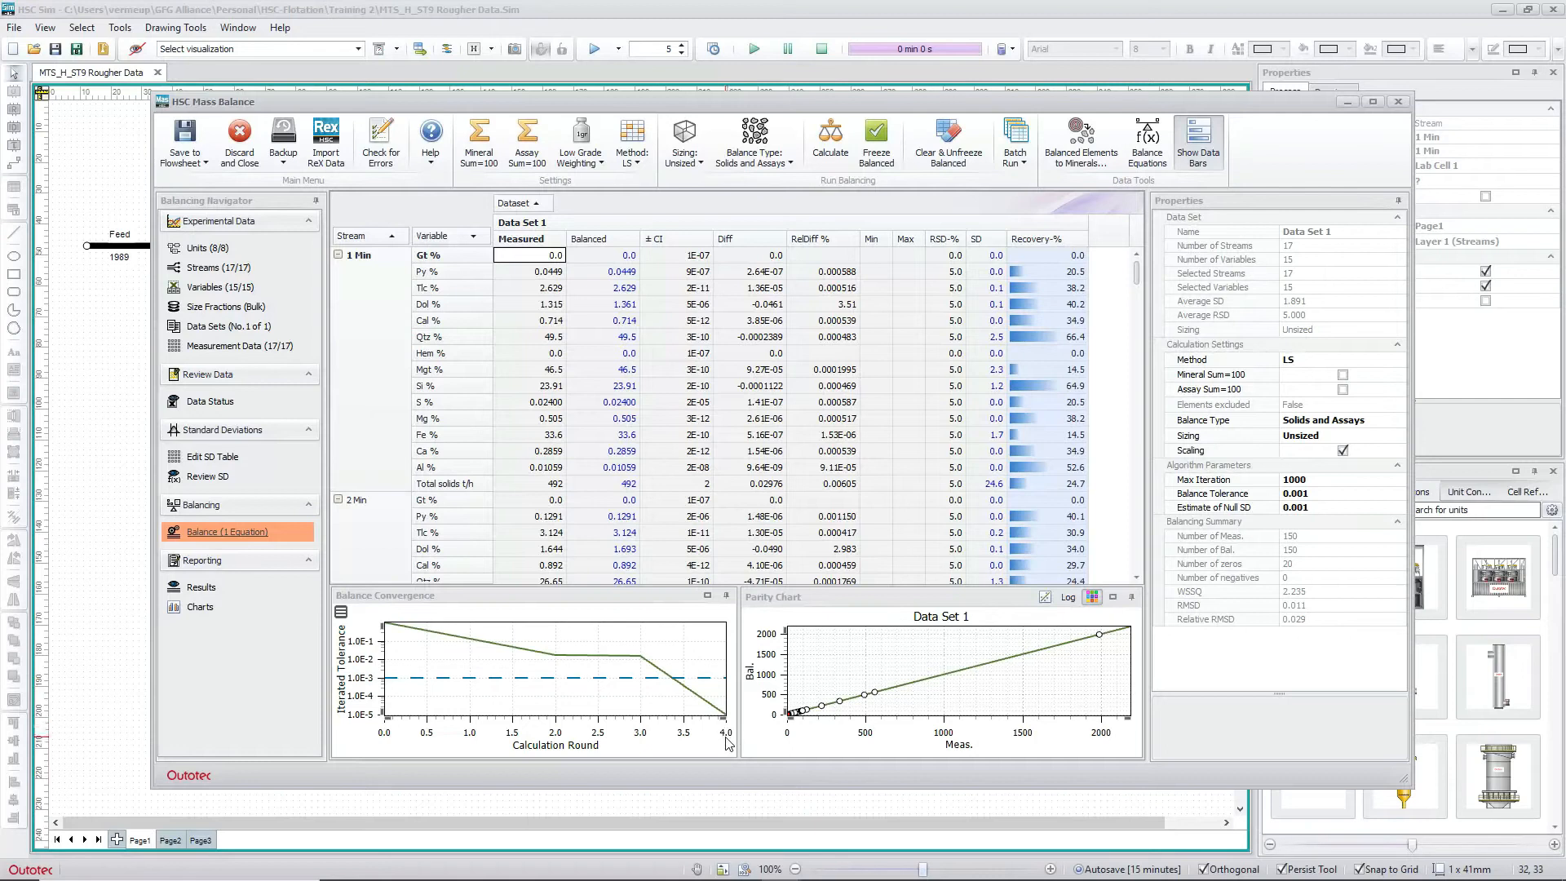
{"action": "left_click", "coordinate": [200, 163]}
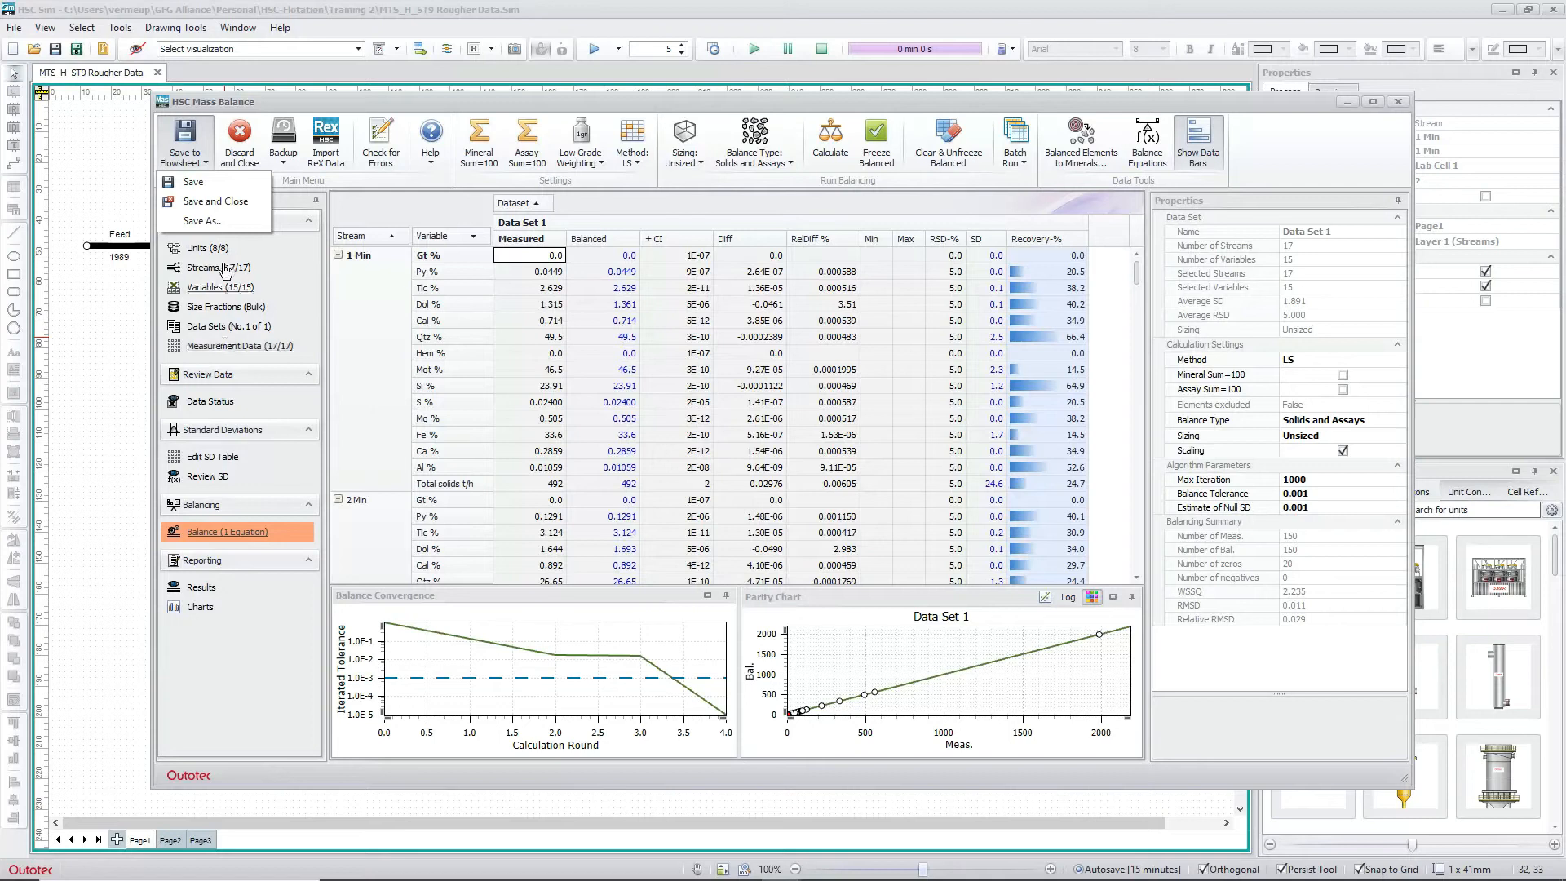
{"action": "left_click", "coordinate": [204, 203]}
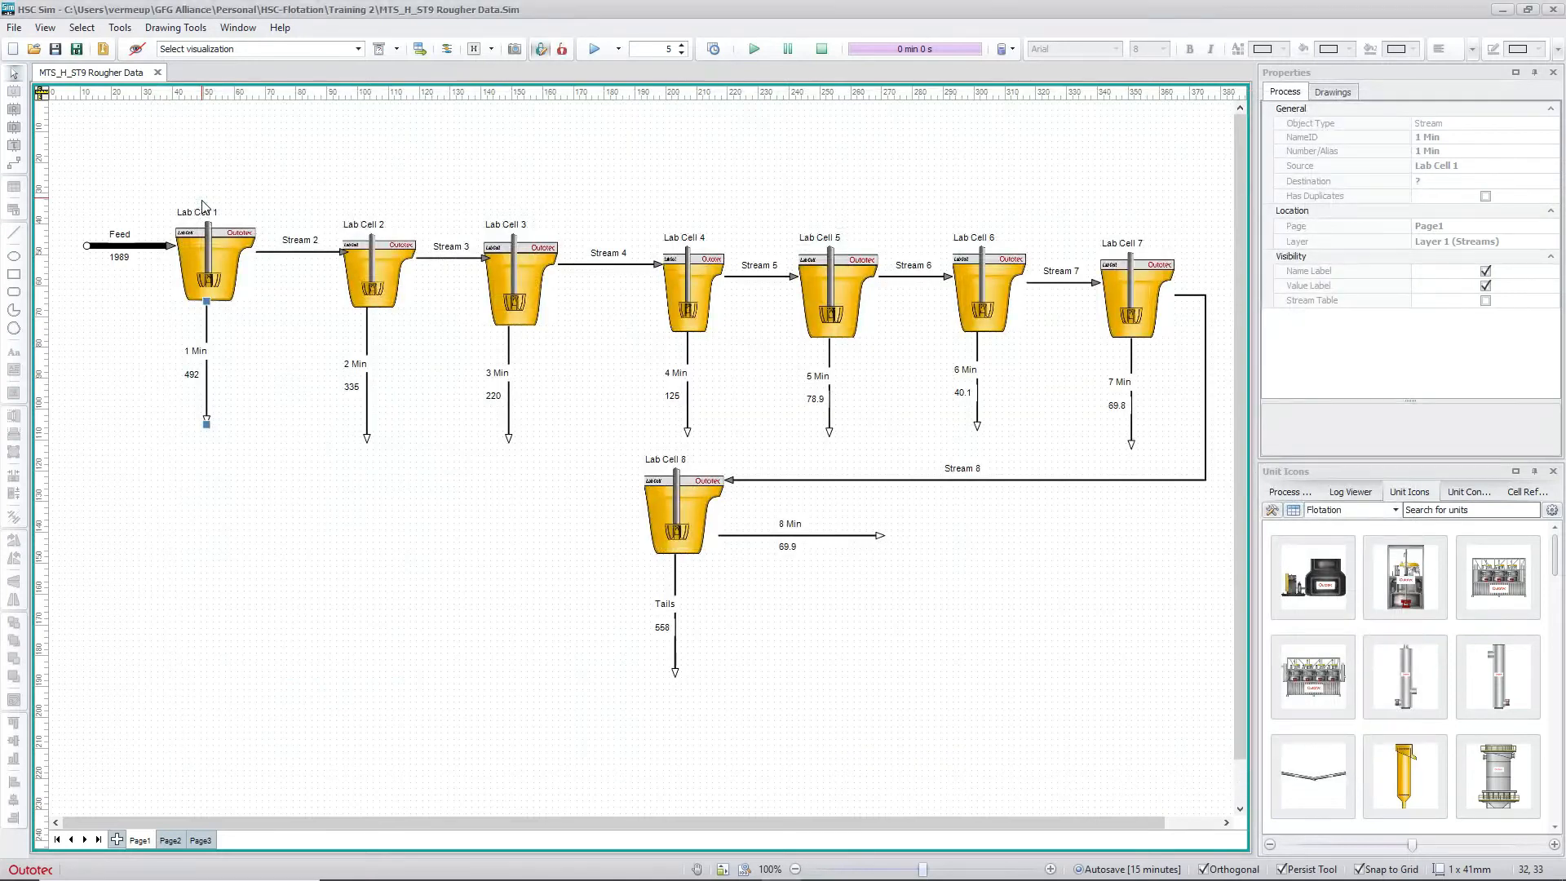
- Start a new model fit using 1 Min through 8 Min as the concentrate streams
{"action": "left_click", "coordinate": [119, 27]}
{"action": "left_click", "coordinate": [156, 116]}
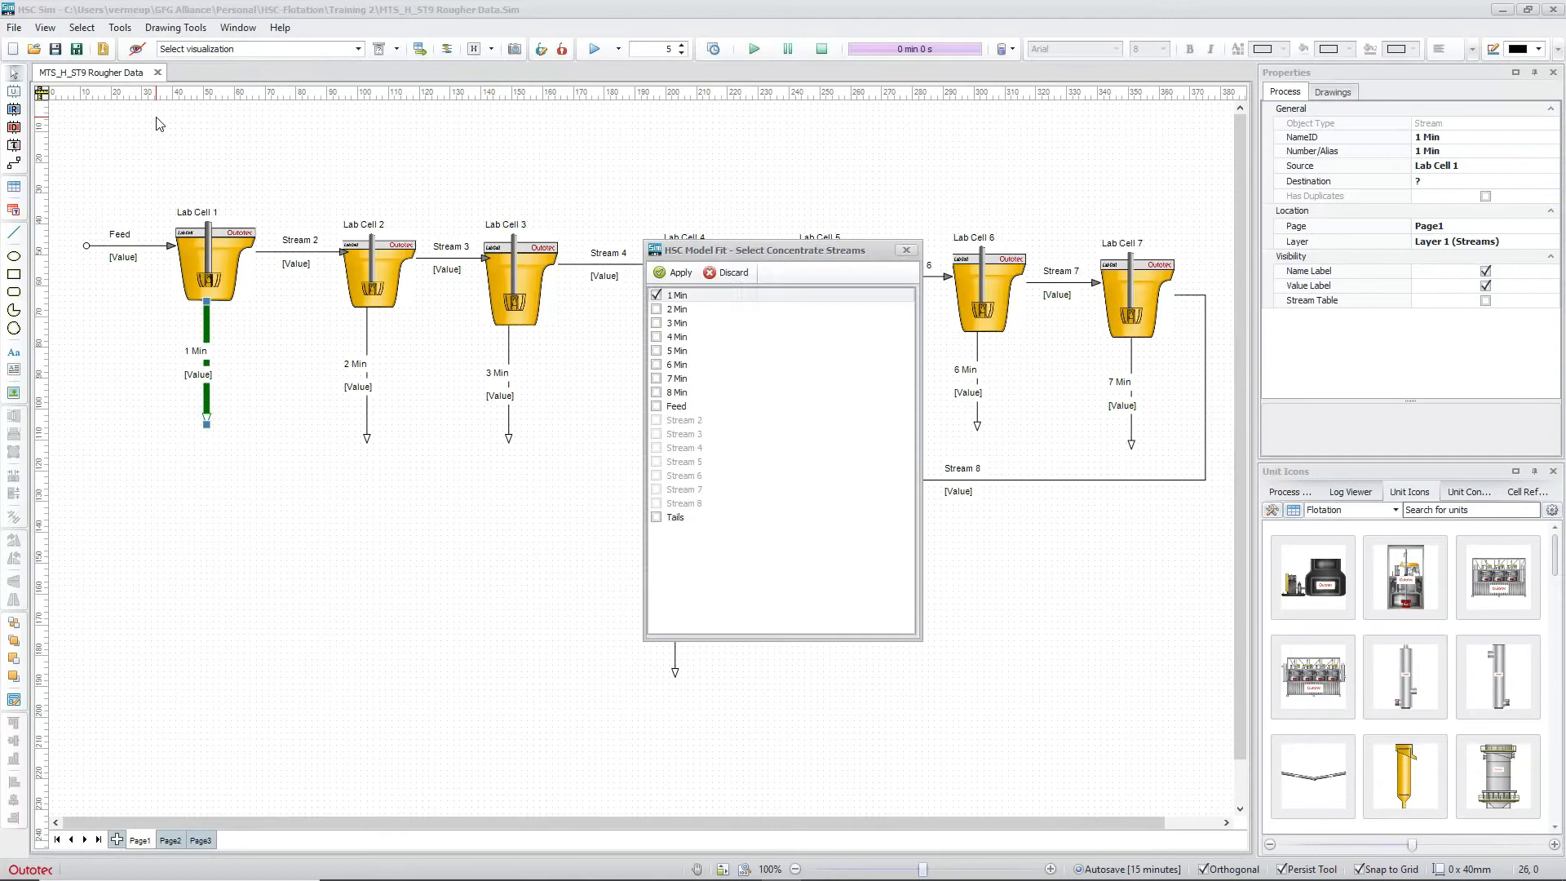
{"action": "left_click", "coordinate": [657, 309]}
{"action": "left_click", "coordinate": [657, 323]}
{"action": "left_click", "coordinate": [657, 337]}
{"action": "left_click", "coordinate": [656, 350]}
{"action": "left_click", "coordinate": [657, 365]}
{"action": "left_click", "coordinate": [657, 379]}
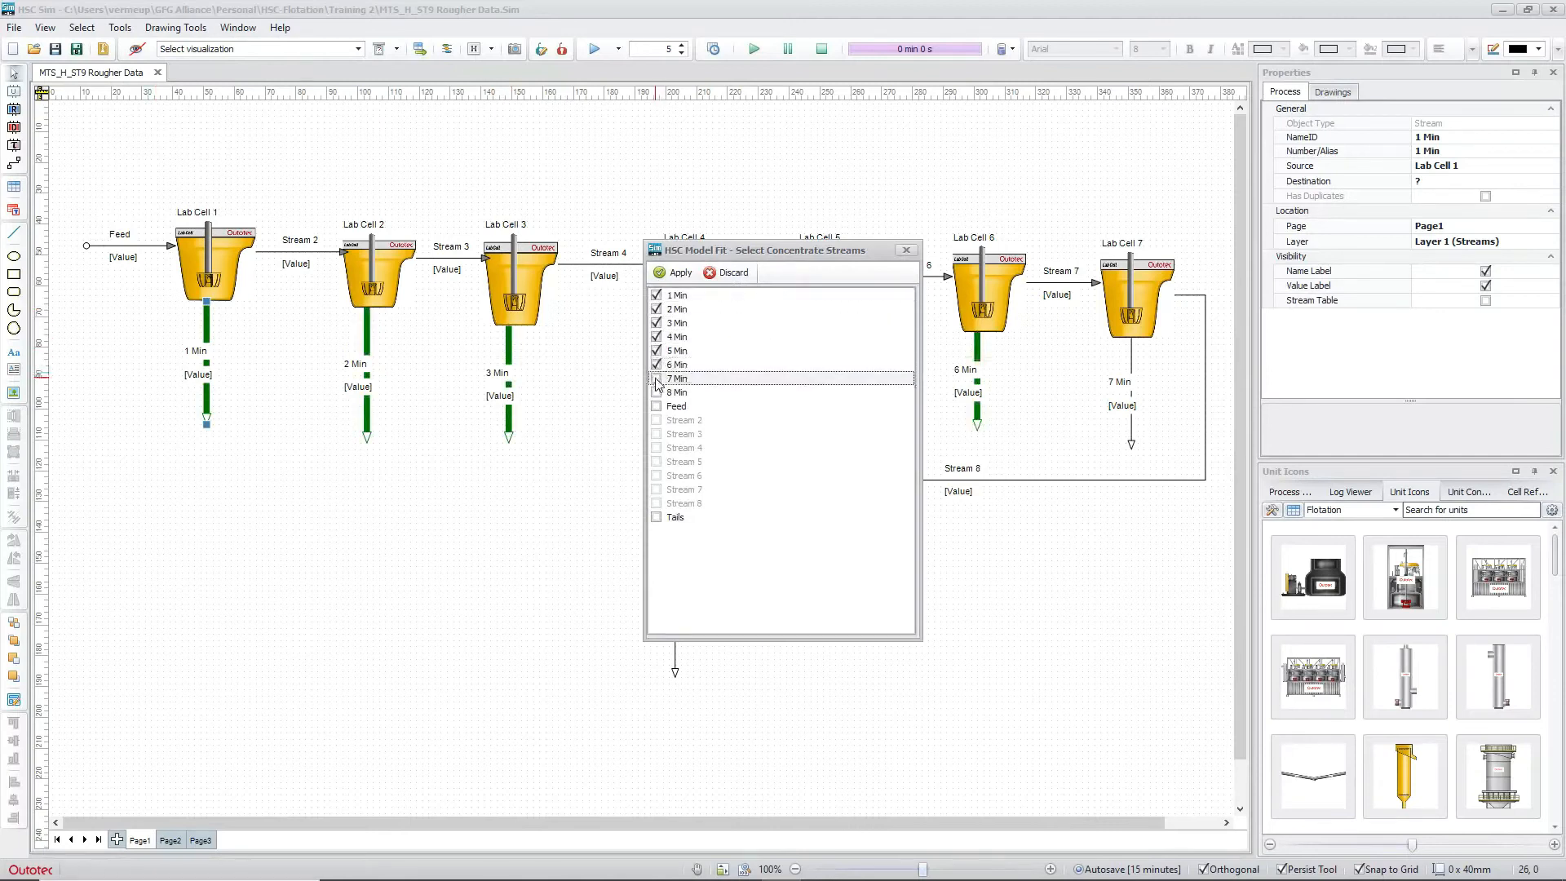
{"action": "left_click", "coordinate": [657, 392]}
{"action": "left_click", "coordinate": [677, 272]}
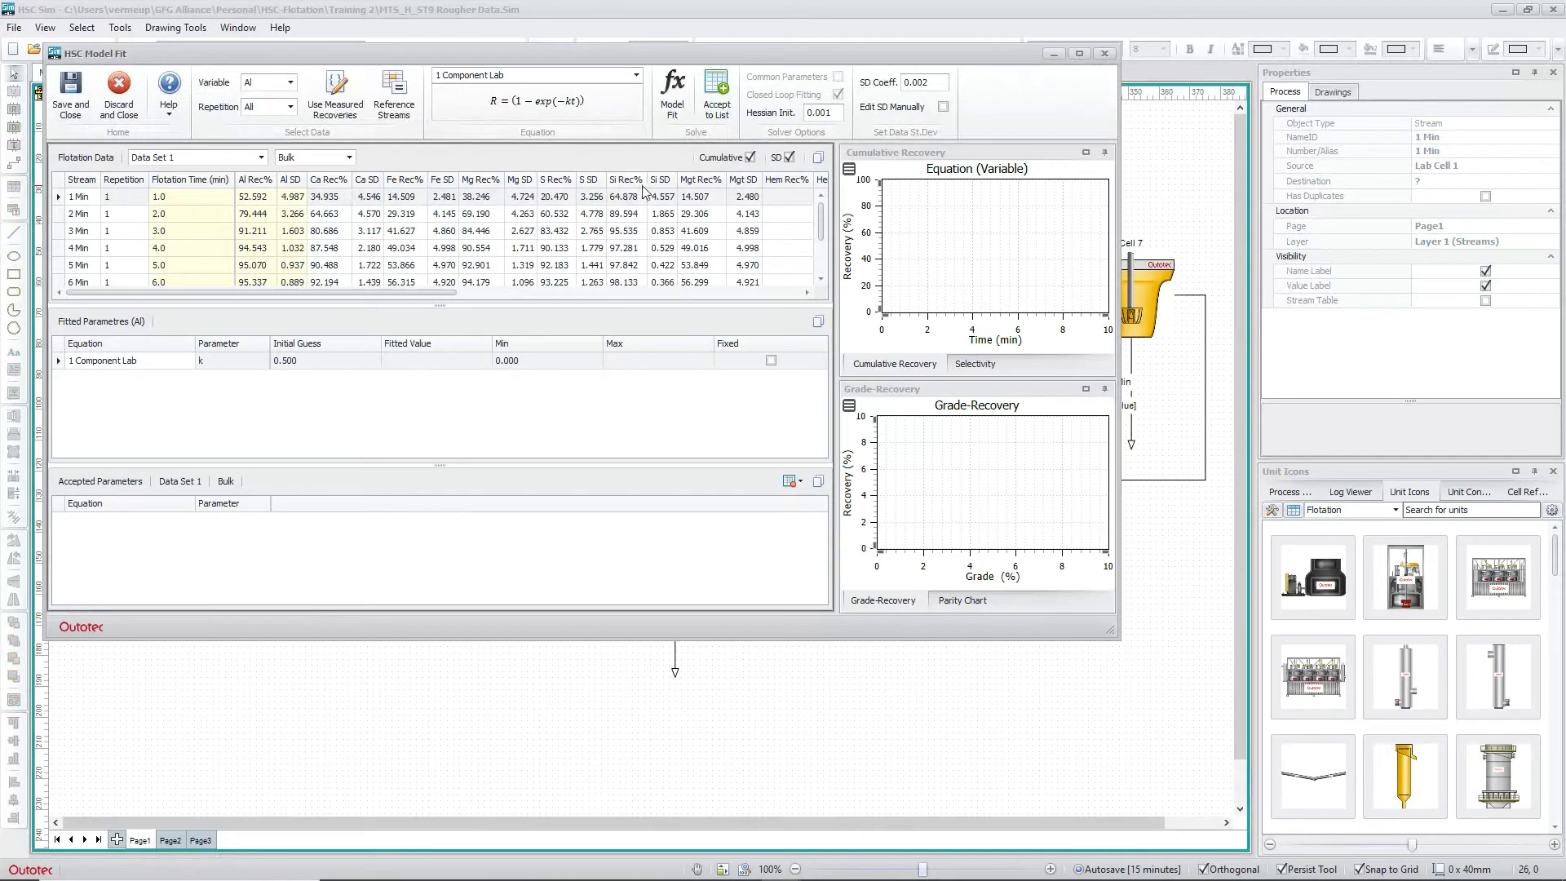
- Fit Mgt recovery with the 3 Component Lab equation and accept the fitted parameters to the list
{"action": "left_click", "coordinate": [701, 181]}
{"action": "left_click", "coordinate": [636, 75]}
{"action": "left_click", "coordinate": [519, 123]}
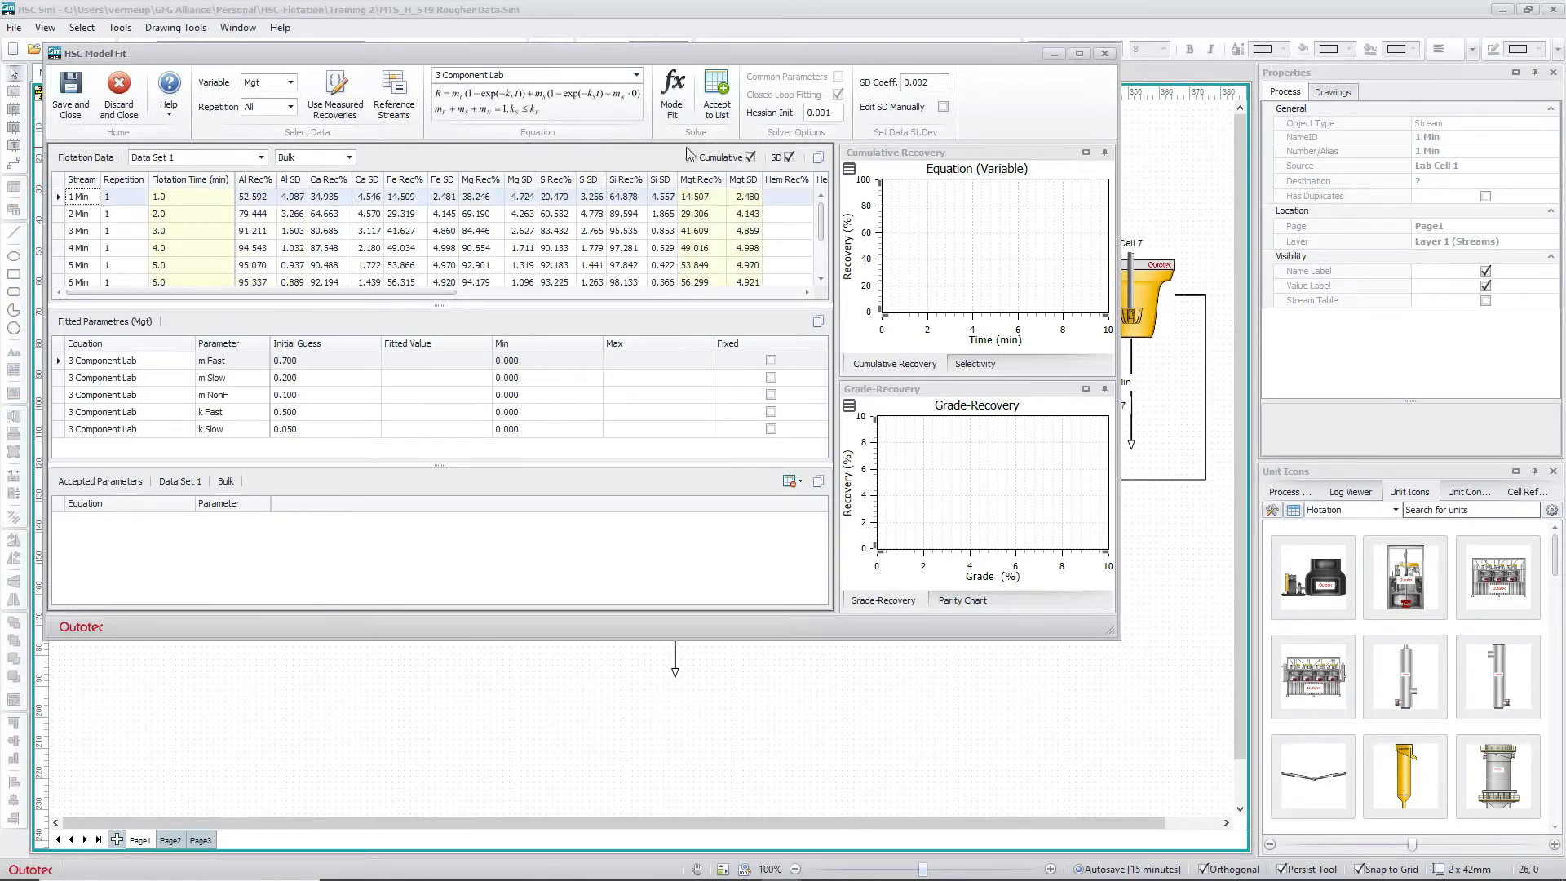
{"action": "left_click", "coordinate": [678, 90]}
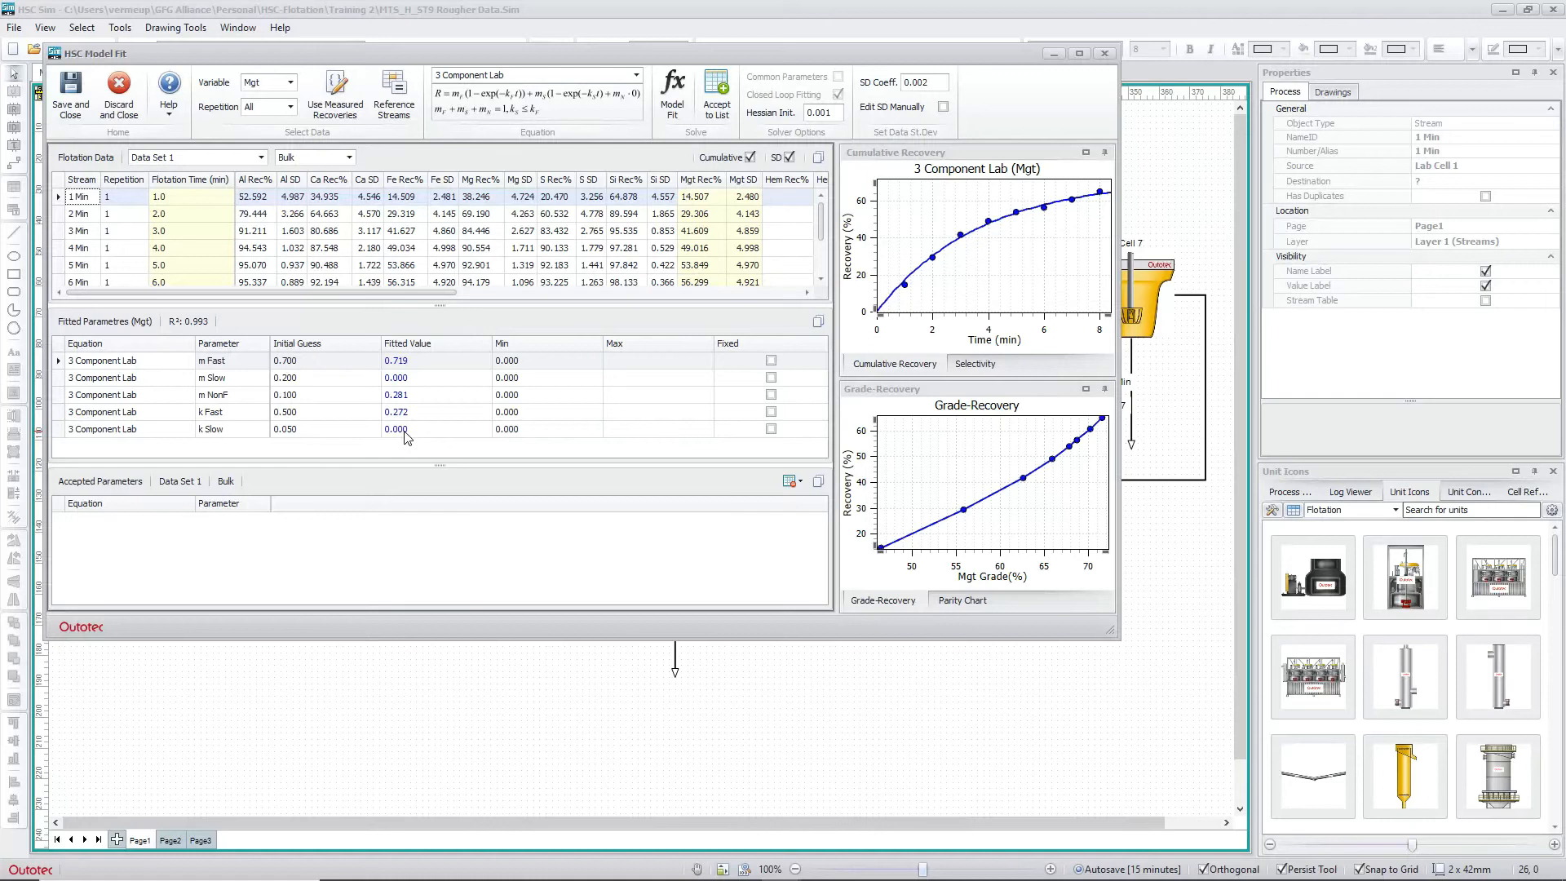
{"action": "left_click", "coordinate": [718, 102]}
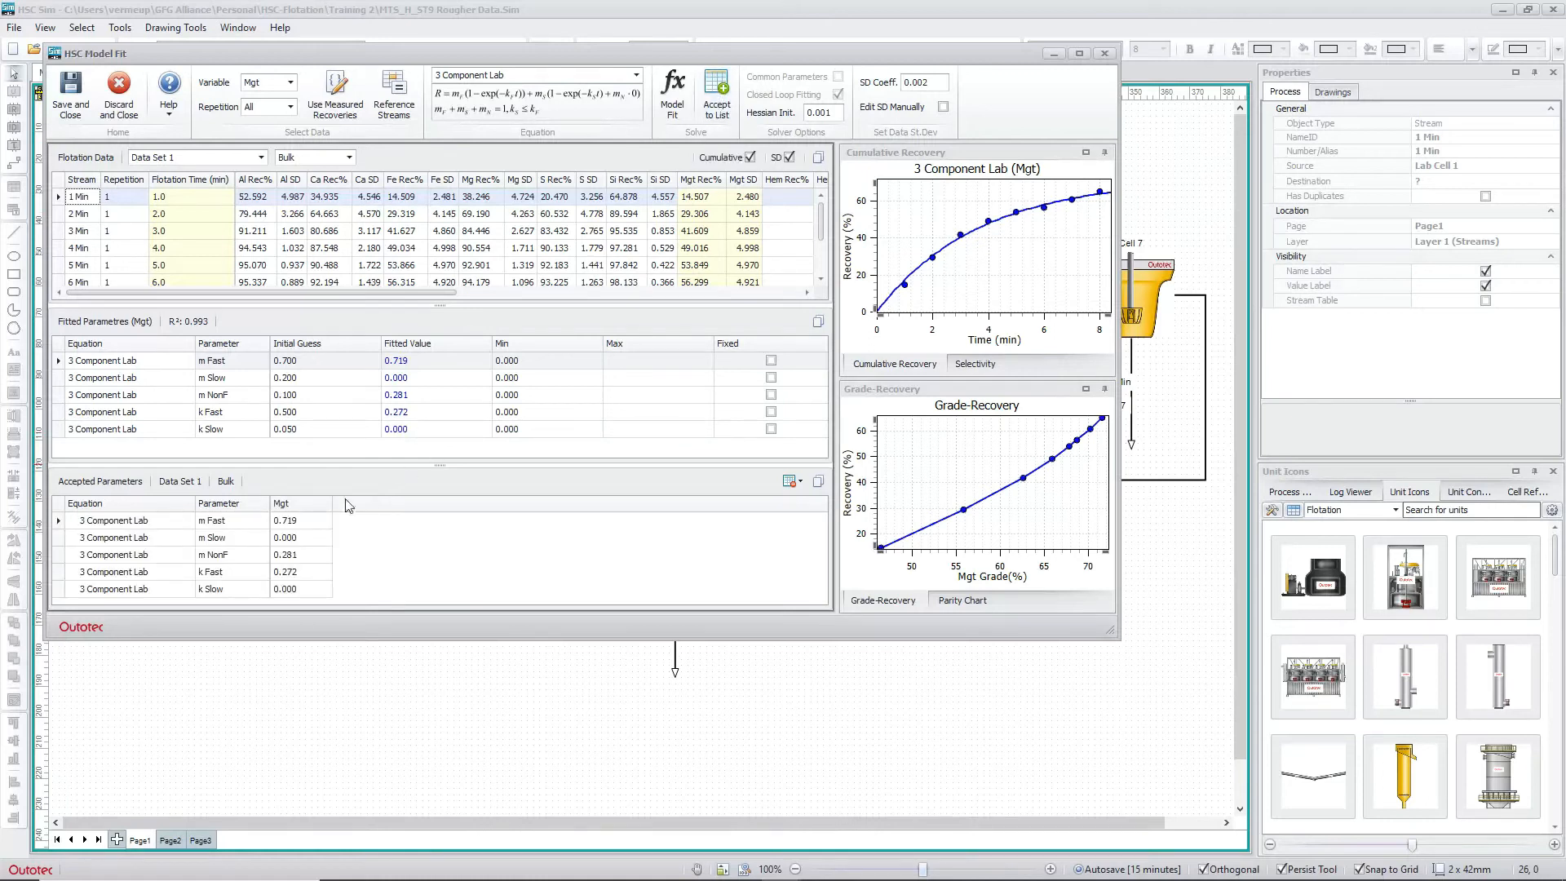
- Fit Qtz recovery with the 3 Component Lab equation and accept the fitted parameters to the list
{"action": "left_click_drag", "start_coordinate": [434, 292], "coordinate": [732, 313]}
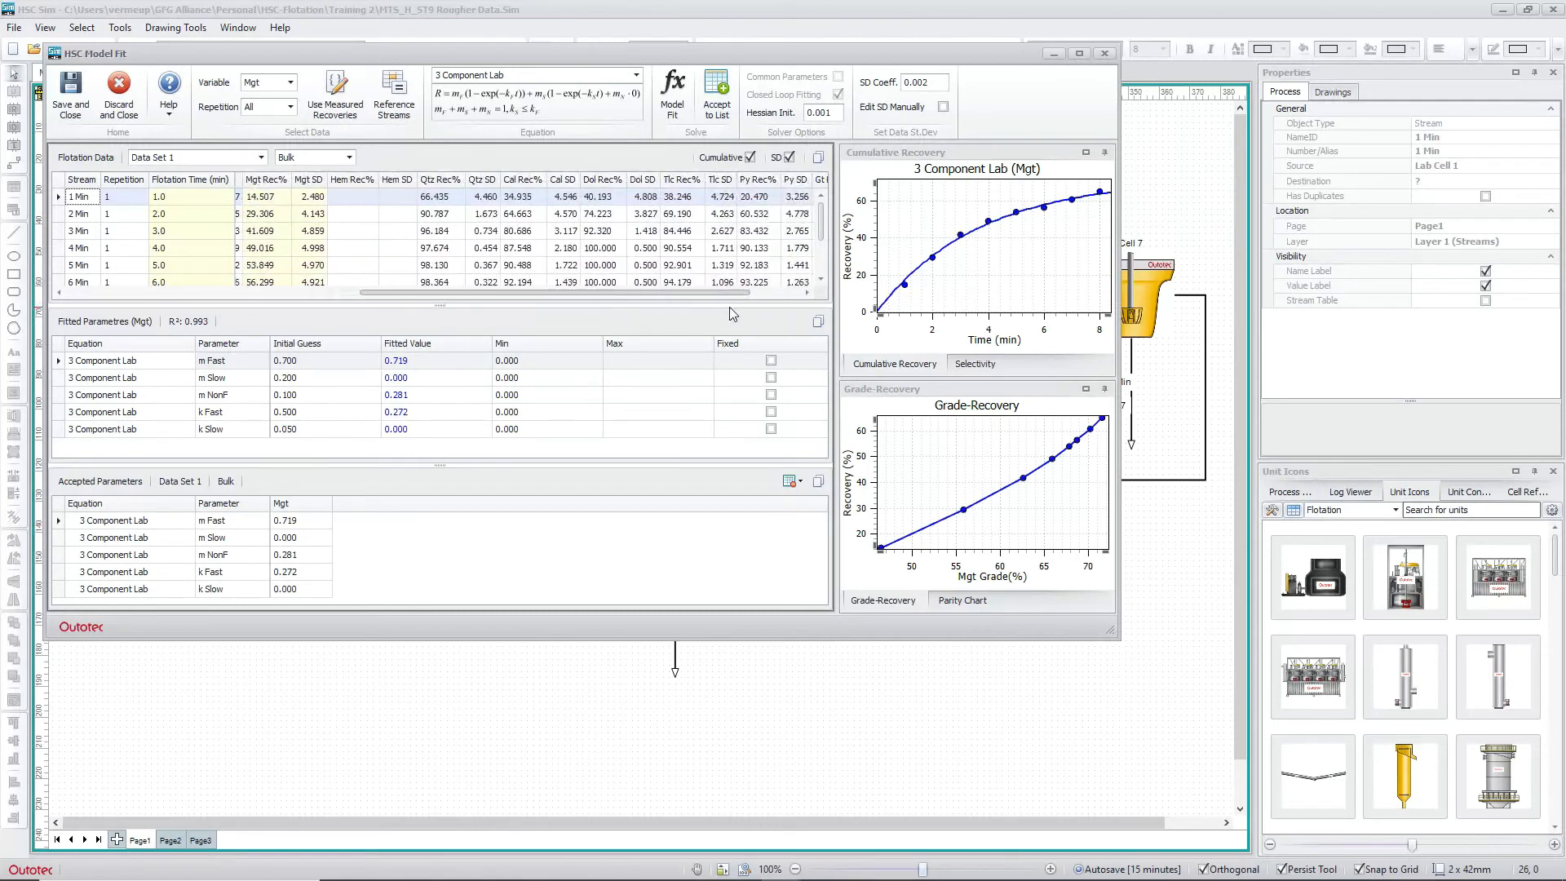
{"action": "left_click", "coordinate": [439, 183]}
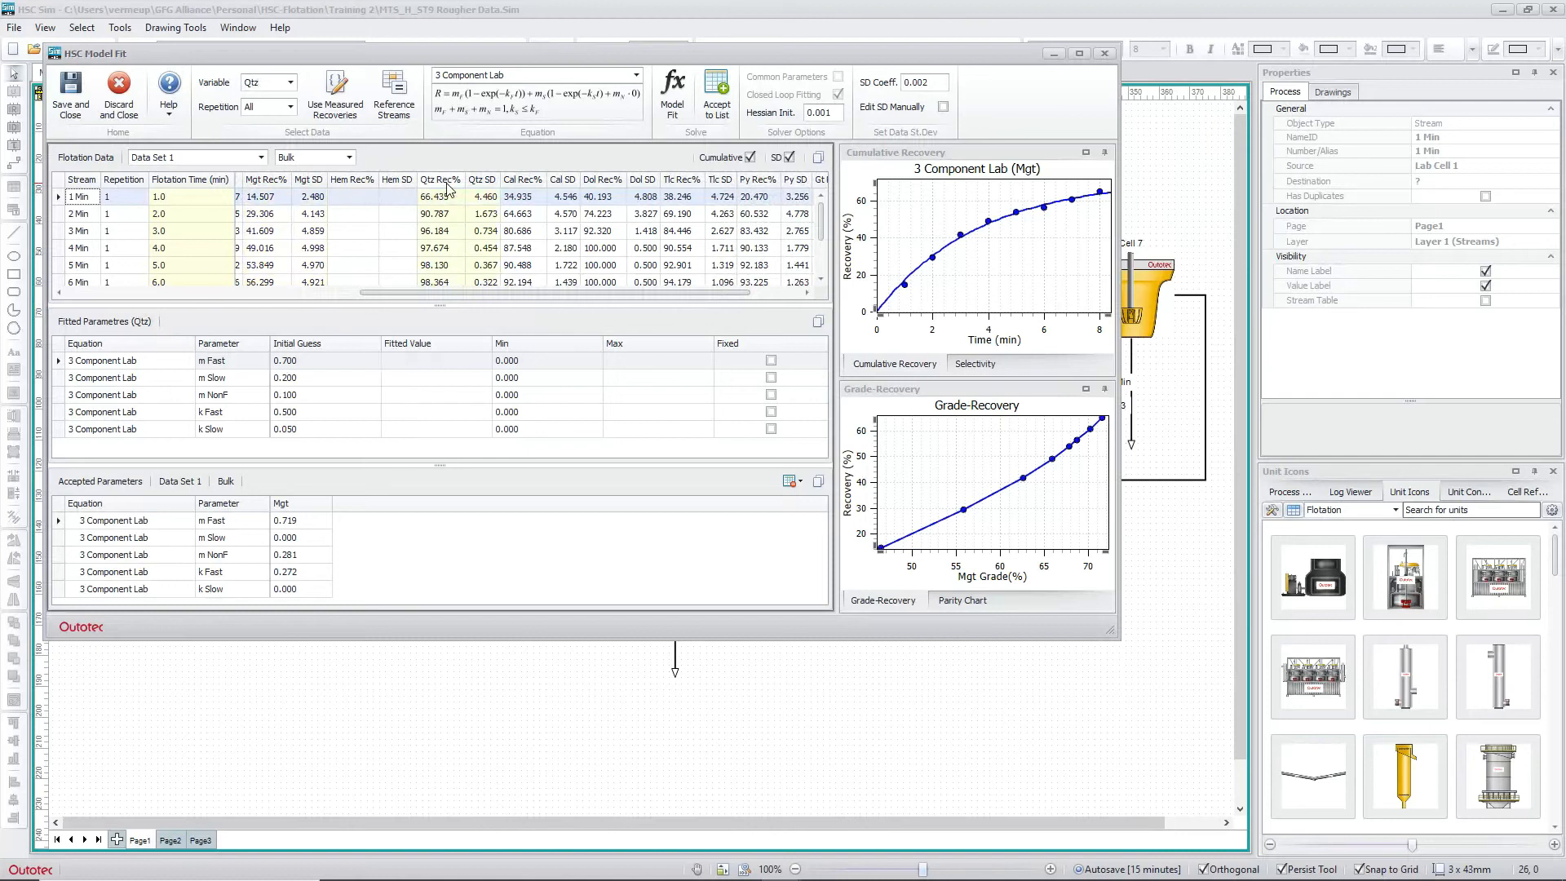
{"action": "left_click", "coordinate": [672, 104]}
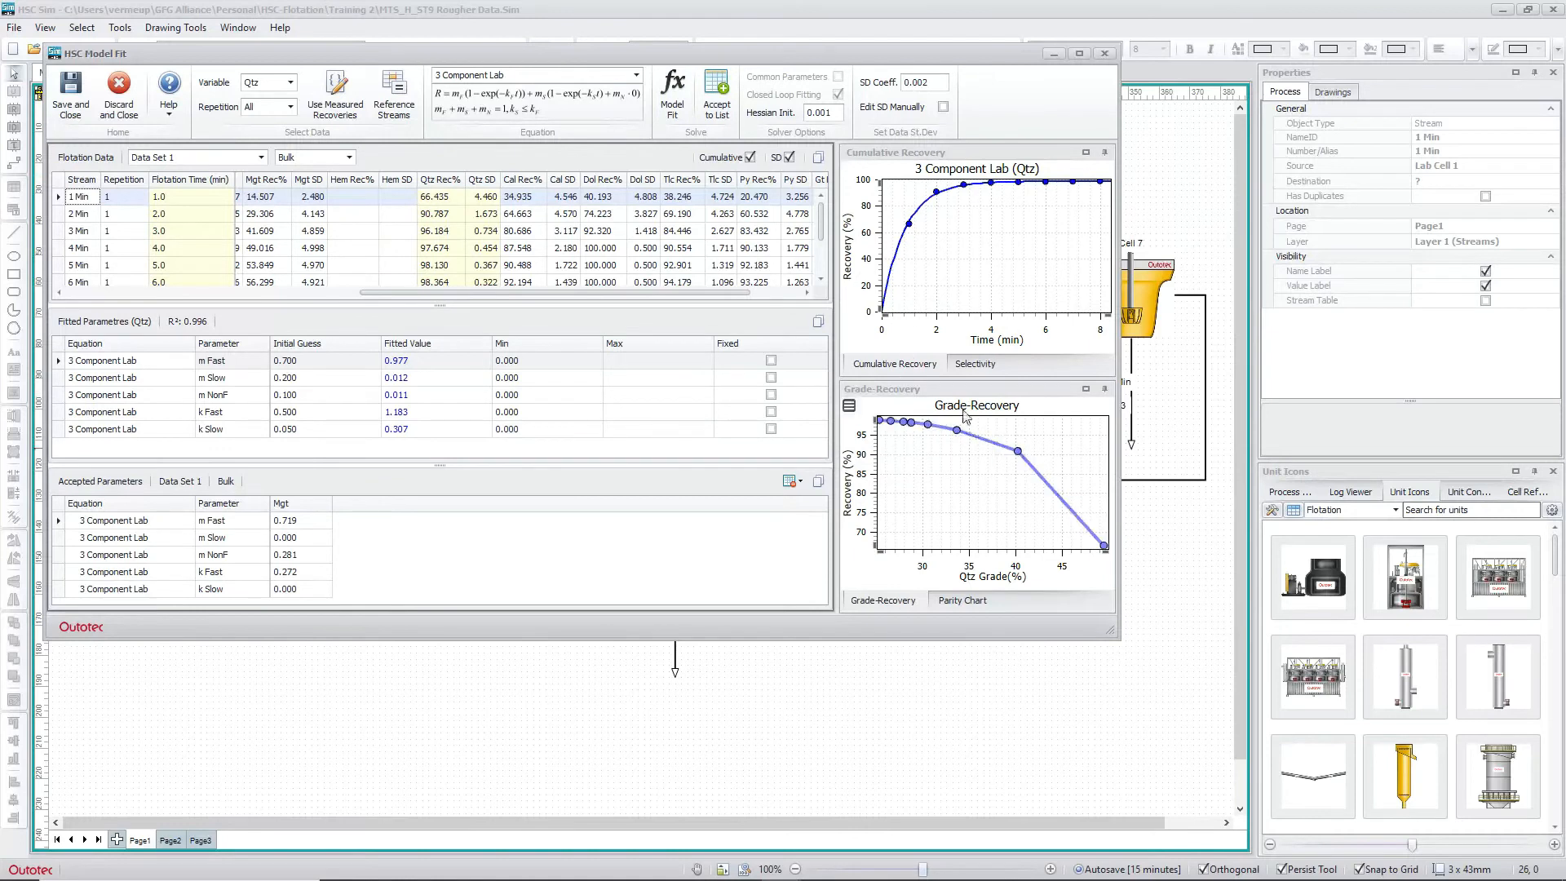
{"action": "left_click", "coordinate": [720, 118]}
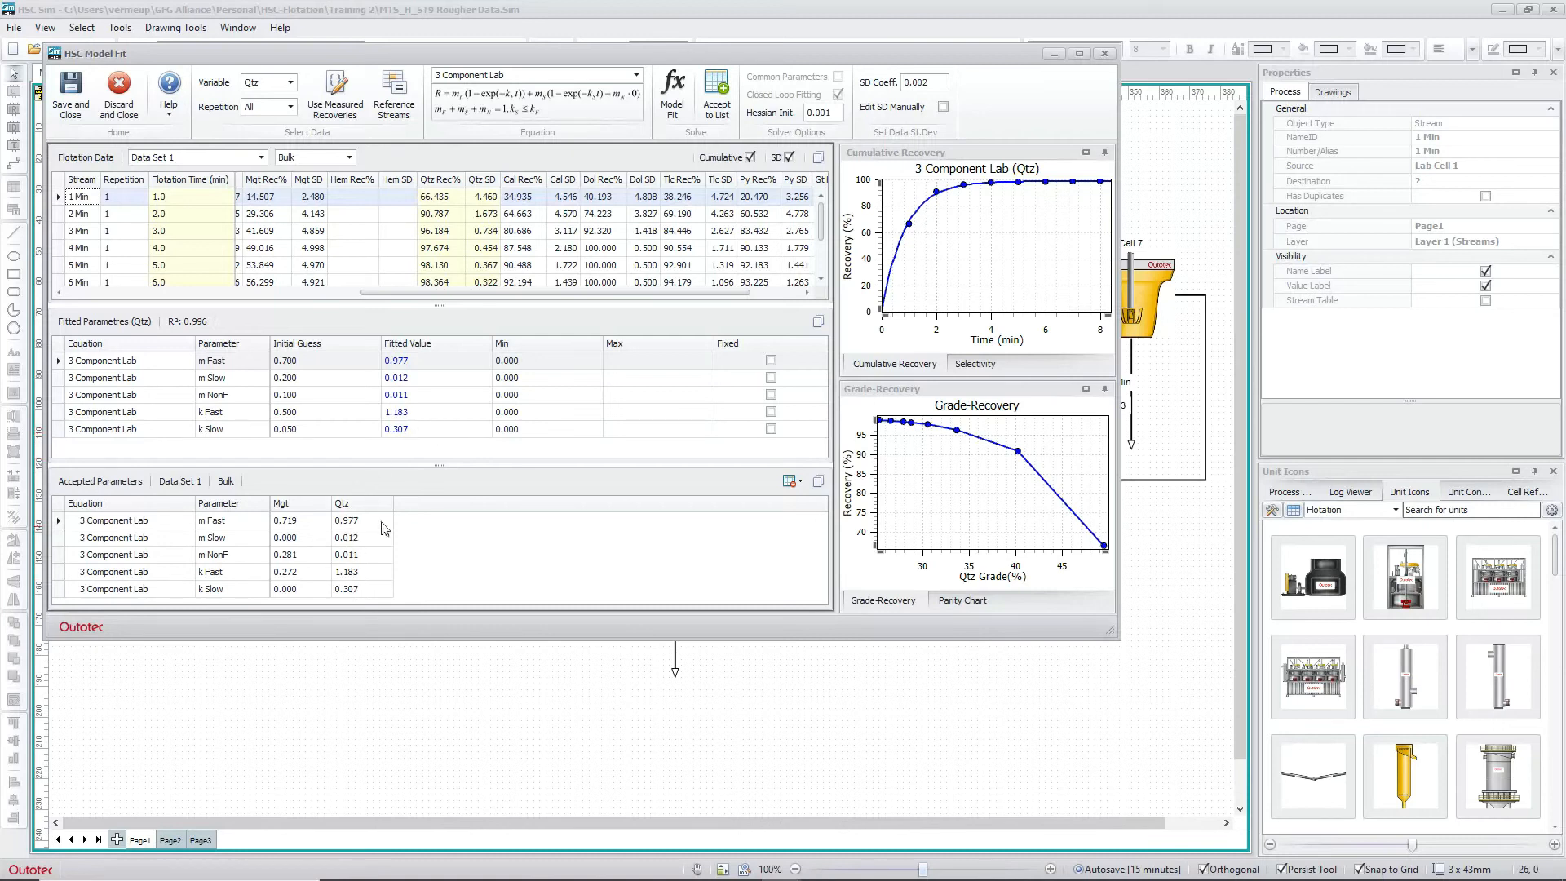
- Fit Cal recovery with the 3 Component Lab equation and accept the fitted parameters to the list
{"action": "left_click", "coordinate": [523, 180]}
{"action": "left_click", "coordinate": [673, 96]}
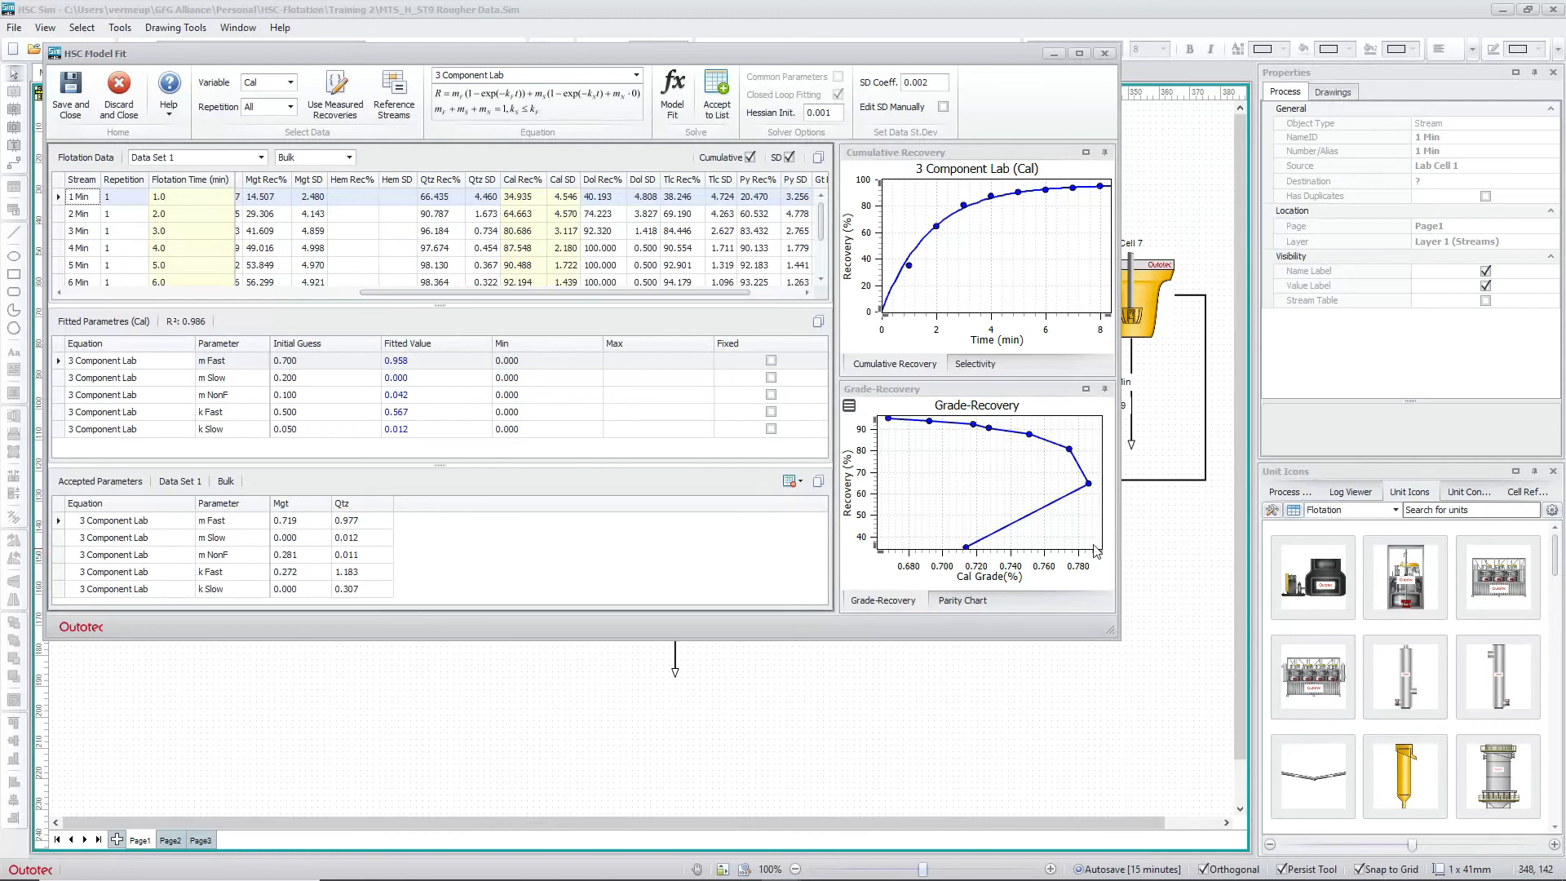
{"action": "left_click", "coordinate": [721, 107]}
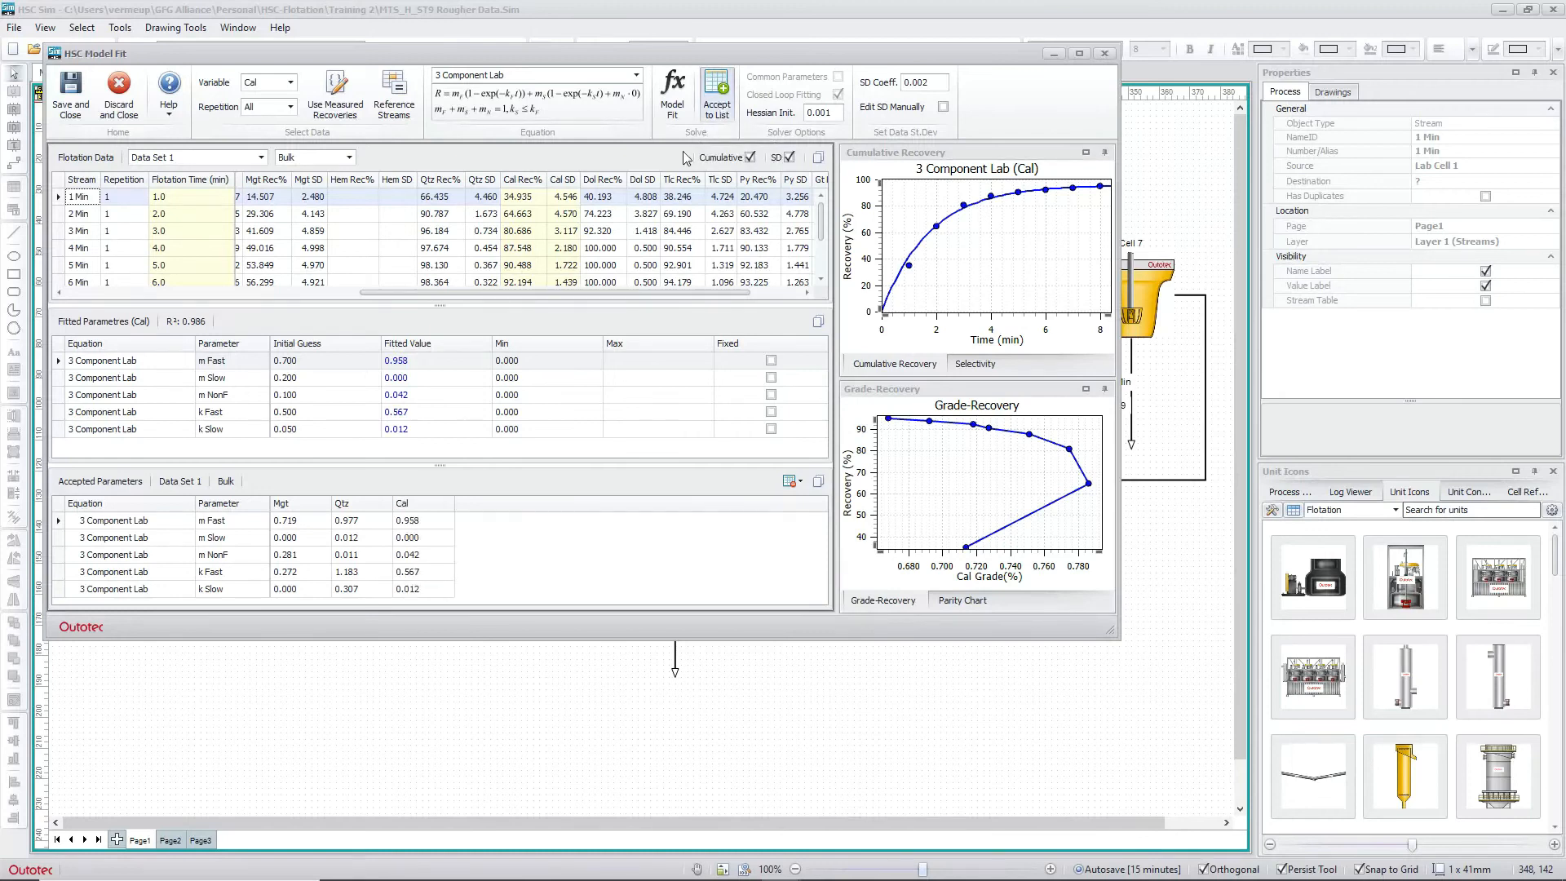
- Fit Dol recovery without accepting it, and fit Tlc recovery with 3 Component Lab and accept its parameters to the list
{"action": "left_click", "coordinate": [600, 181]}
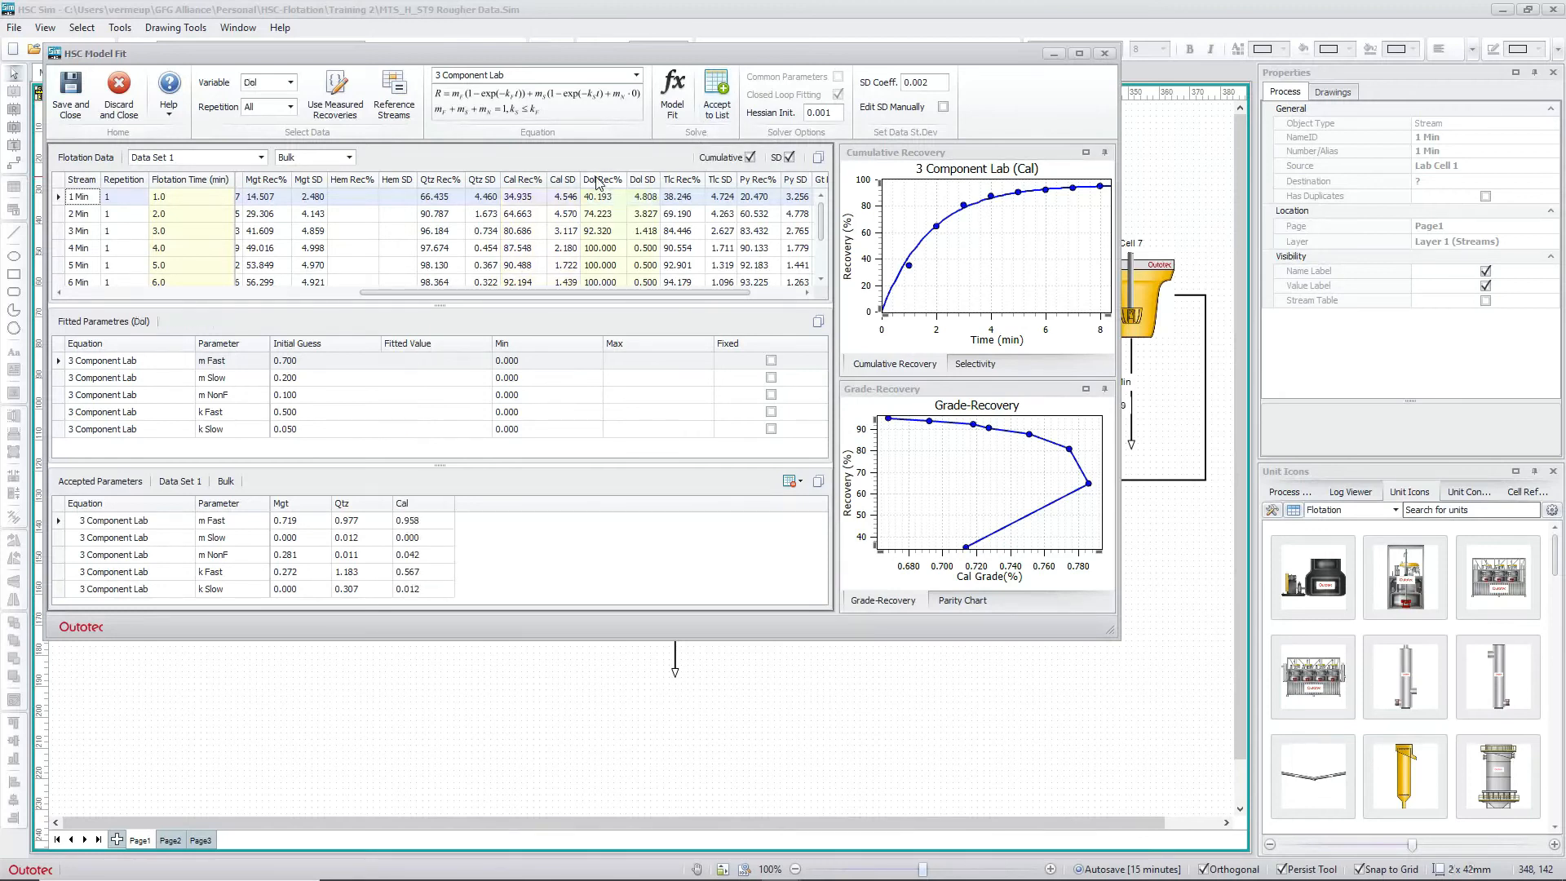
{"action": "left_click", "coordinate": [673, 106]}
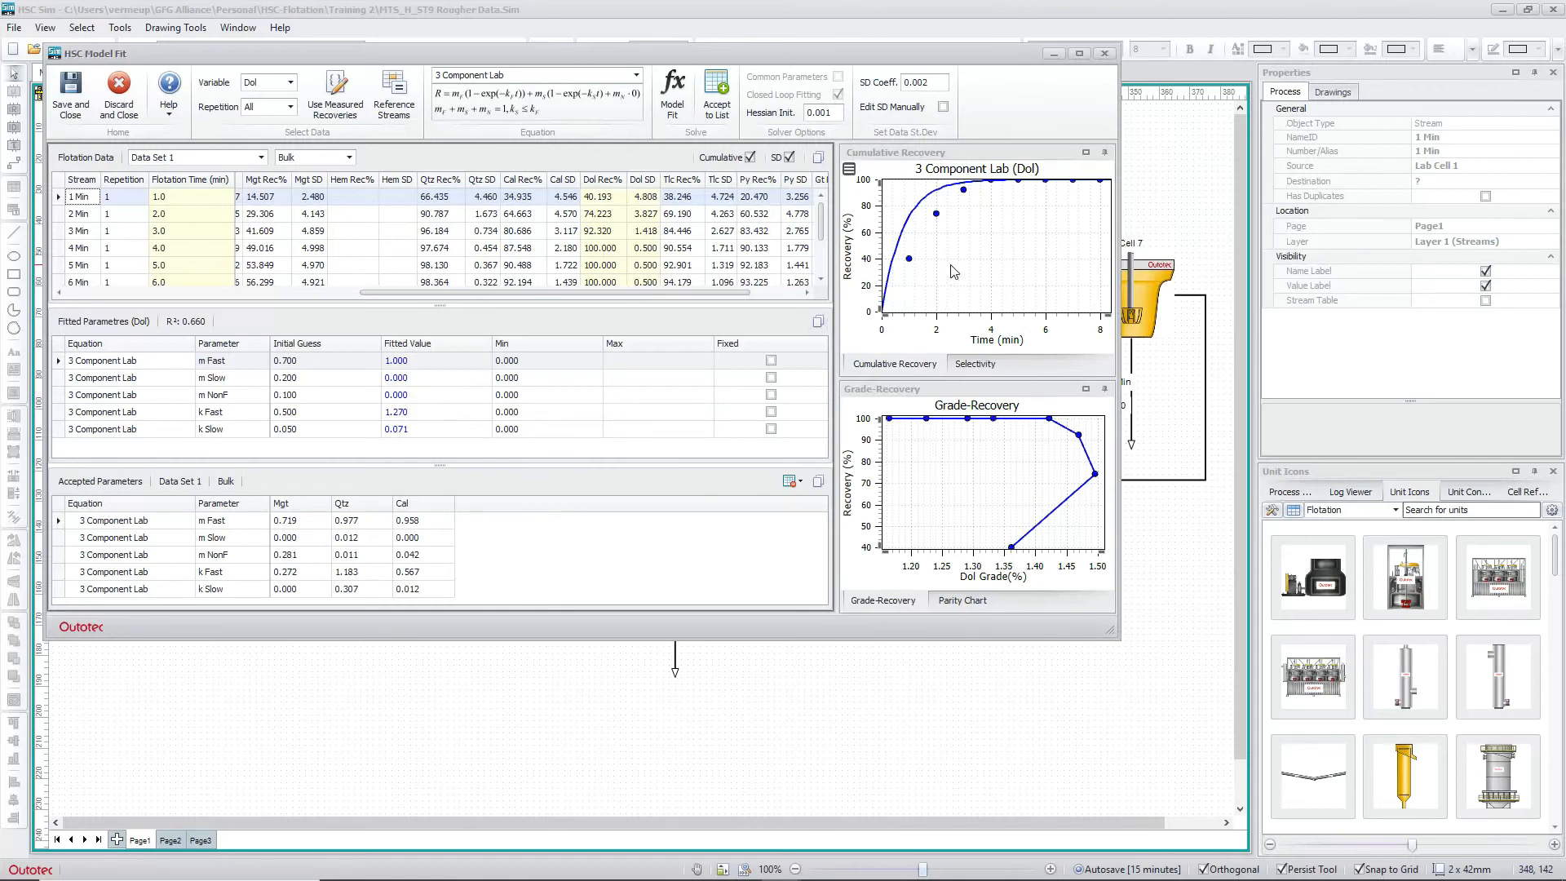
{"action": "left_click", "coordinate": [674, 190]}
{"action": "left_click", "coordinate": [677, 98]}
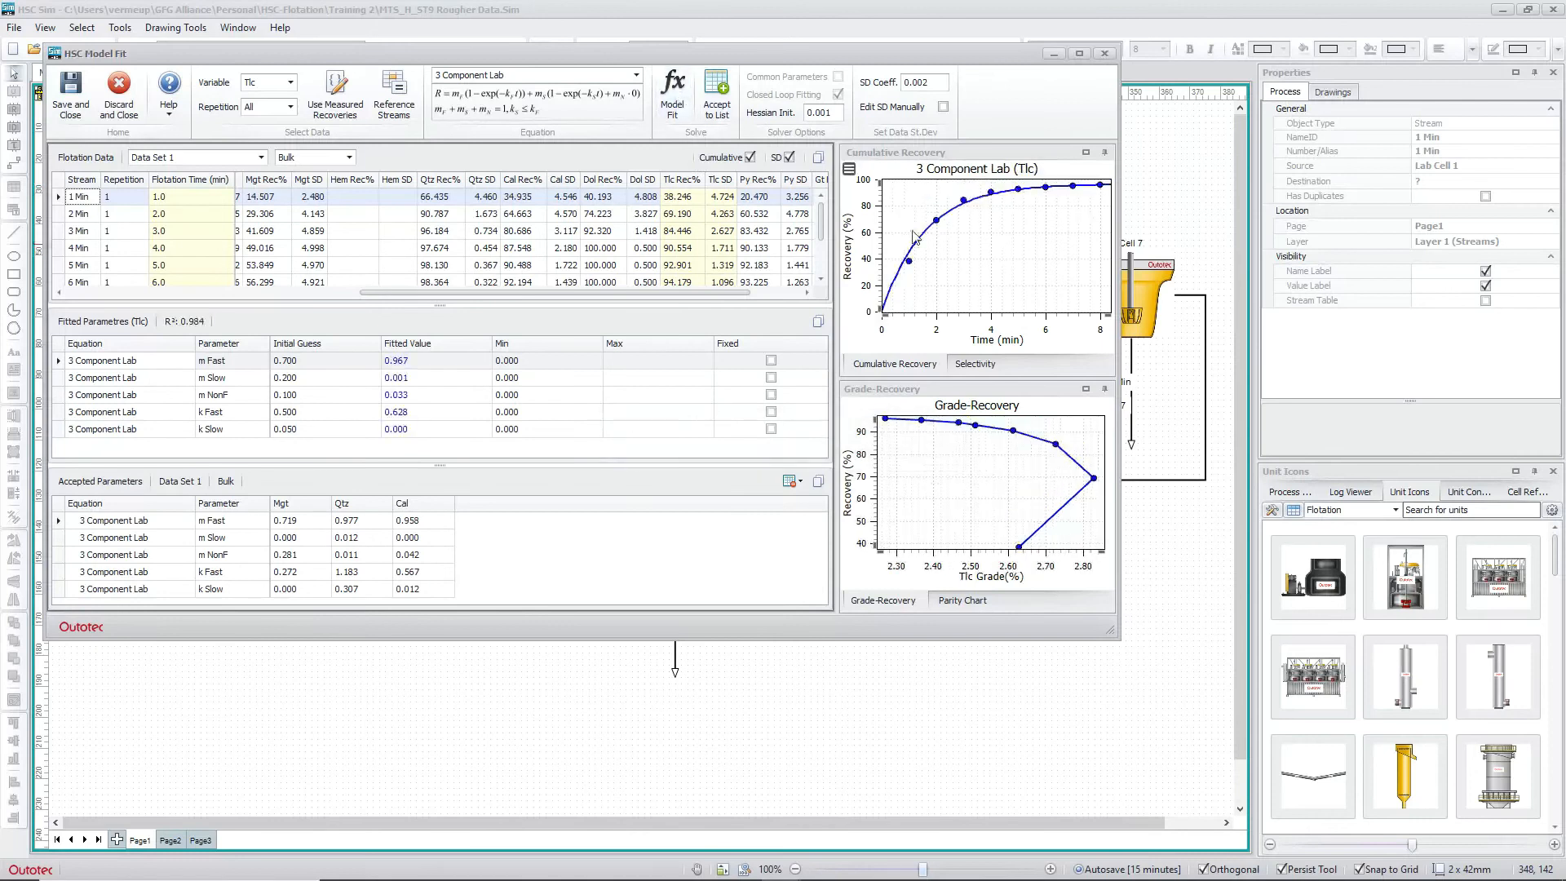
{"action": "left_click", "coordinate": [717, 96]}
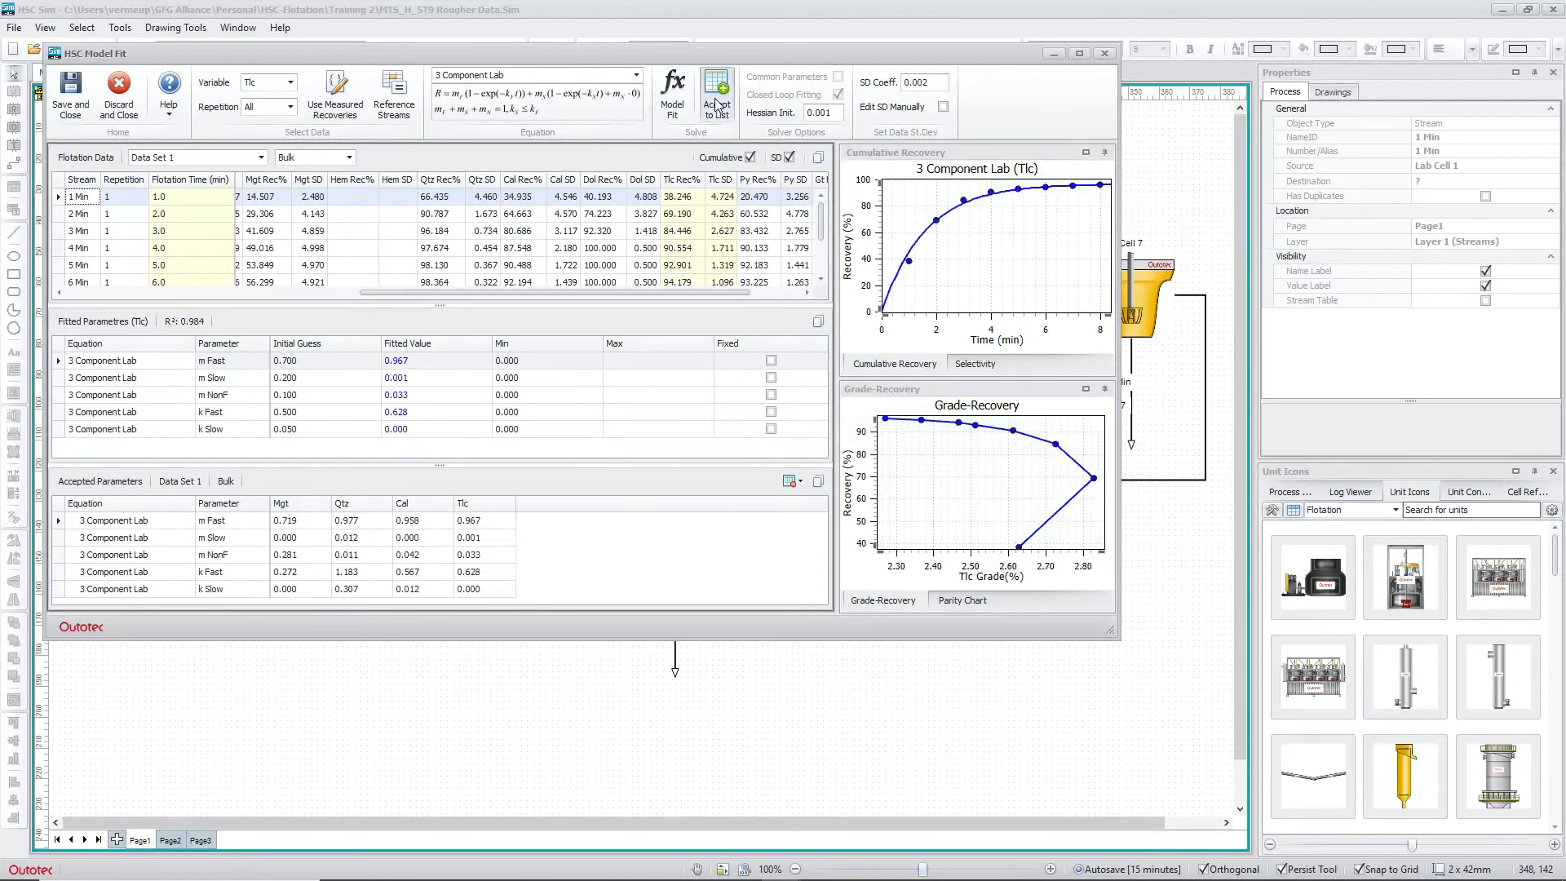
- Fit Py recovery with 3 Component Lab, accept its parameters to the list, and save and close the model fit
{"action": "left_click", "coordinate": [759, 186]}
{"action": "left_click", "coordinate": [677, 97]}
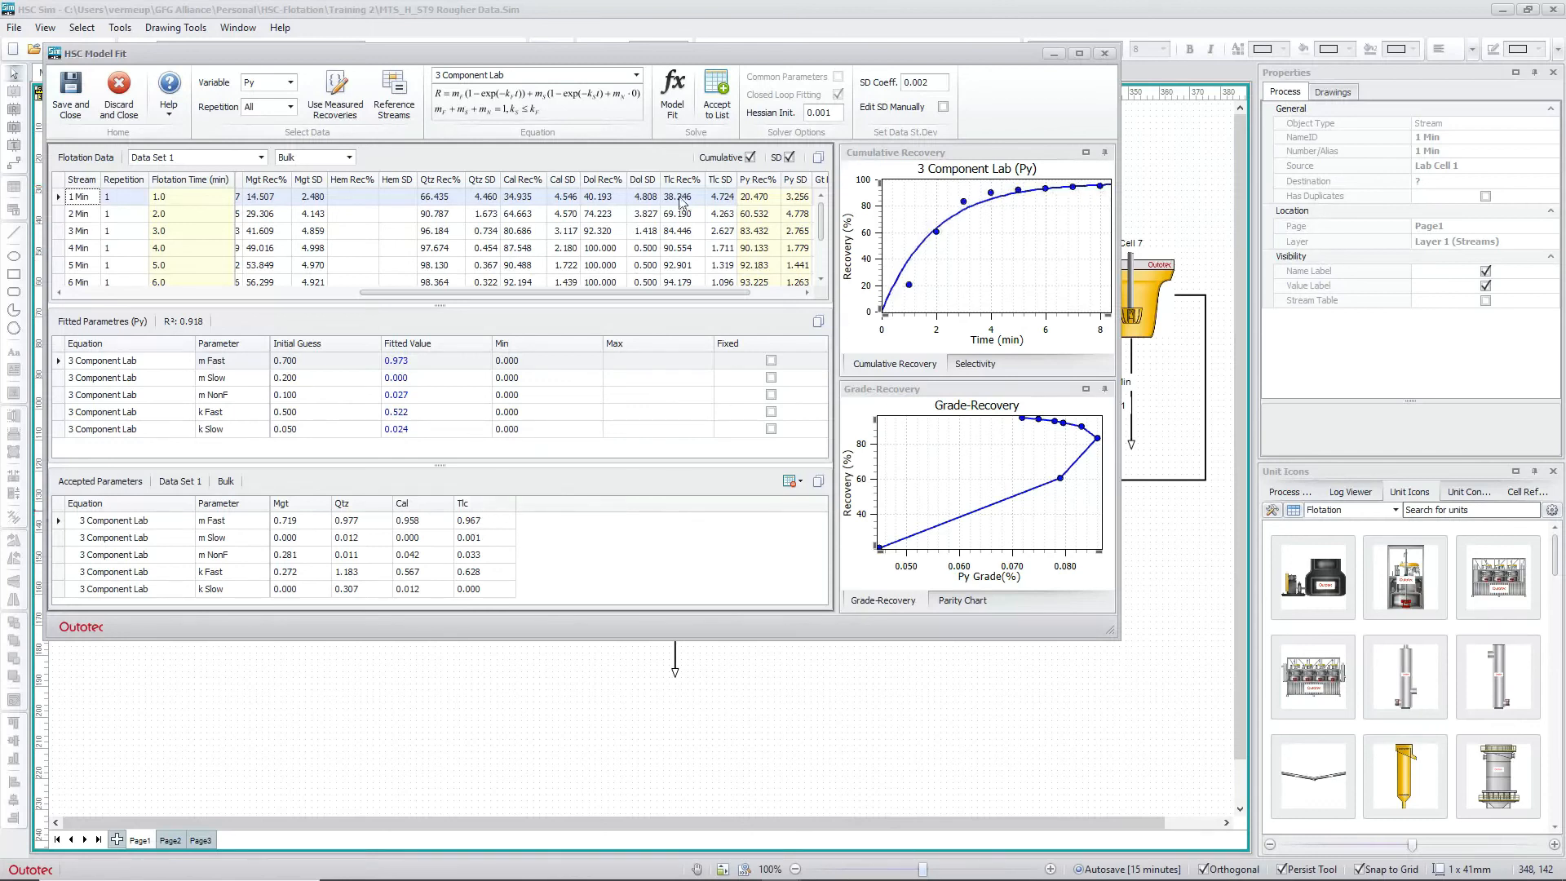
{"action": "left_click", "coordinate": [711, 102]}
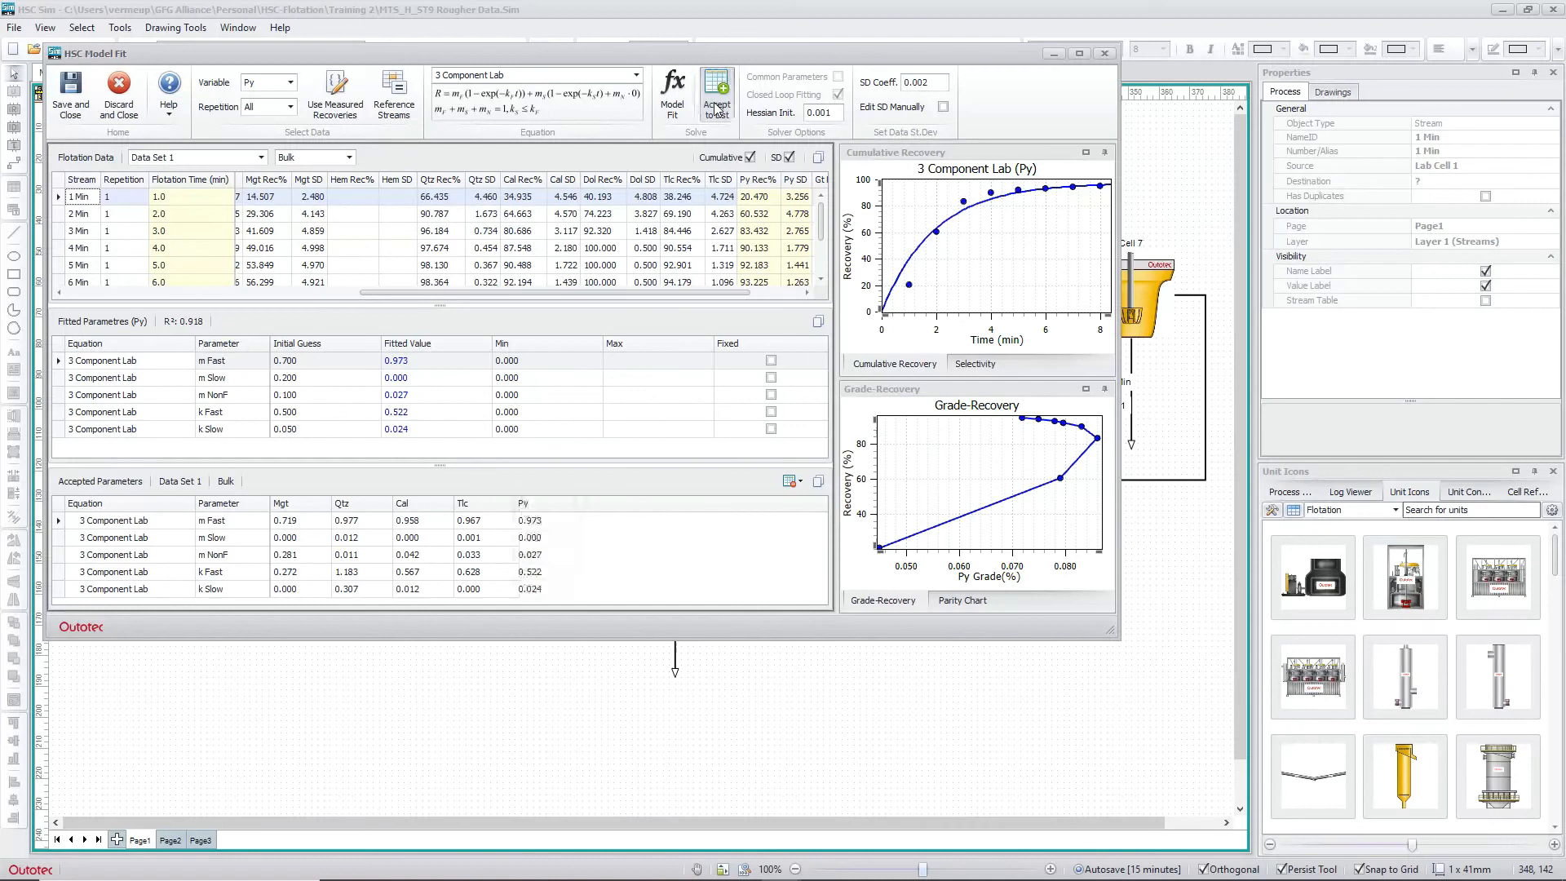
{"action": "left_click_drag", "start_coordinate": [700, 296], "coordinate": [753, 297]}
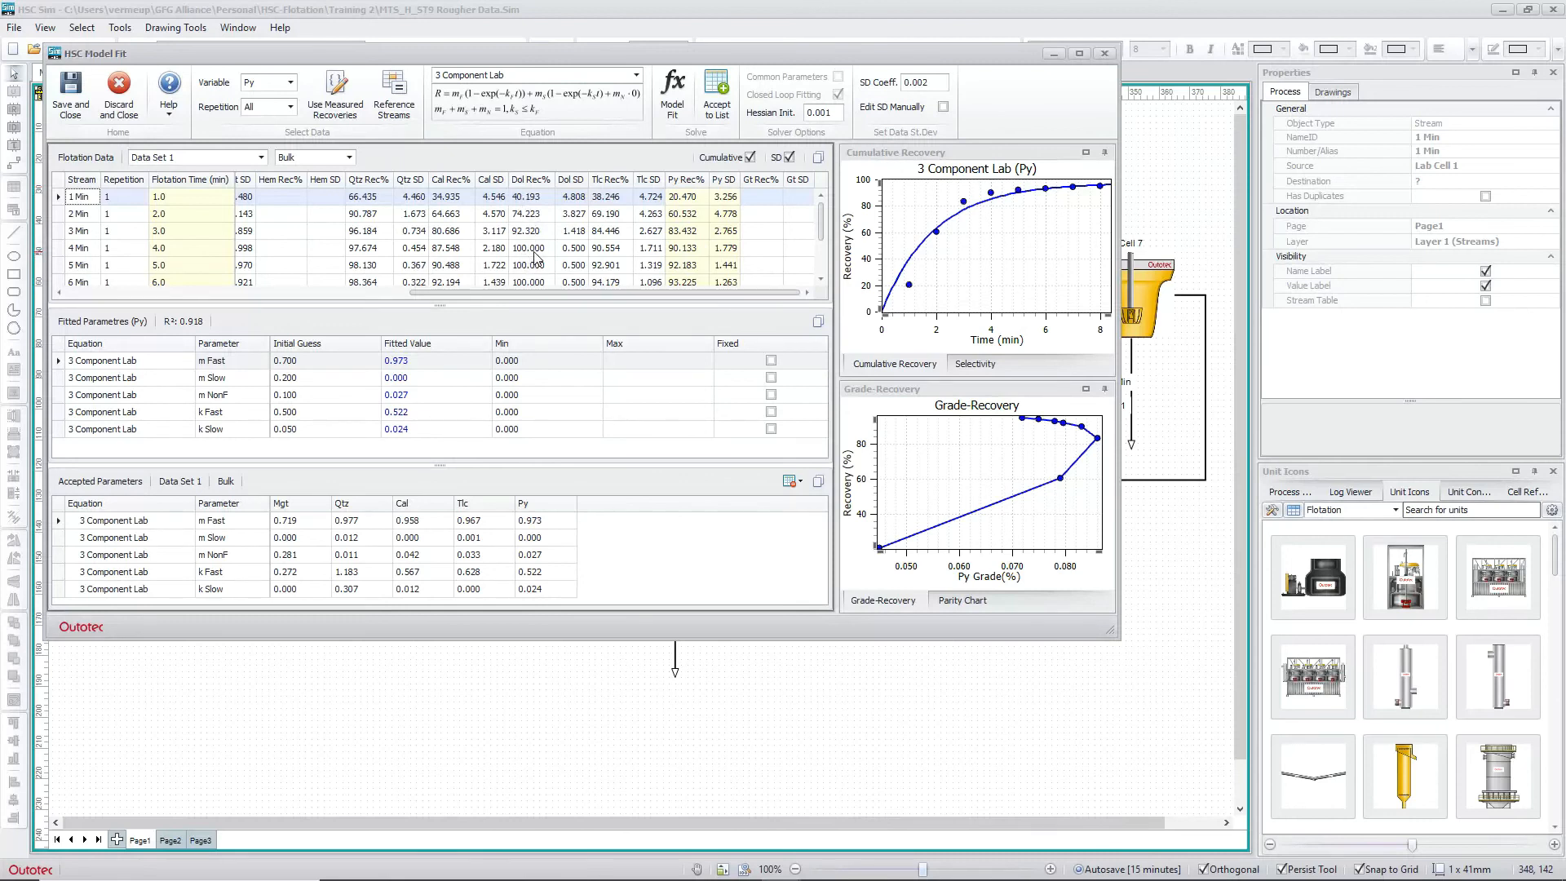
{"action": "left_click", "coordinate": [70, 91]}
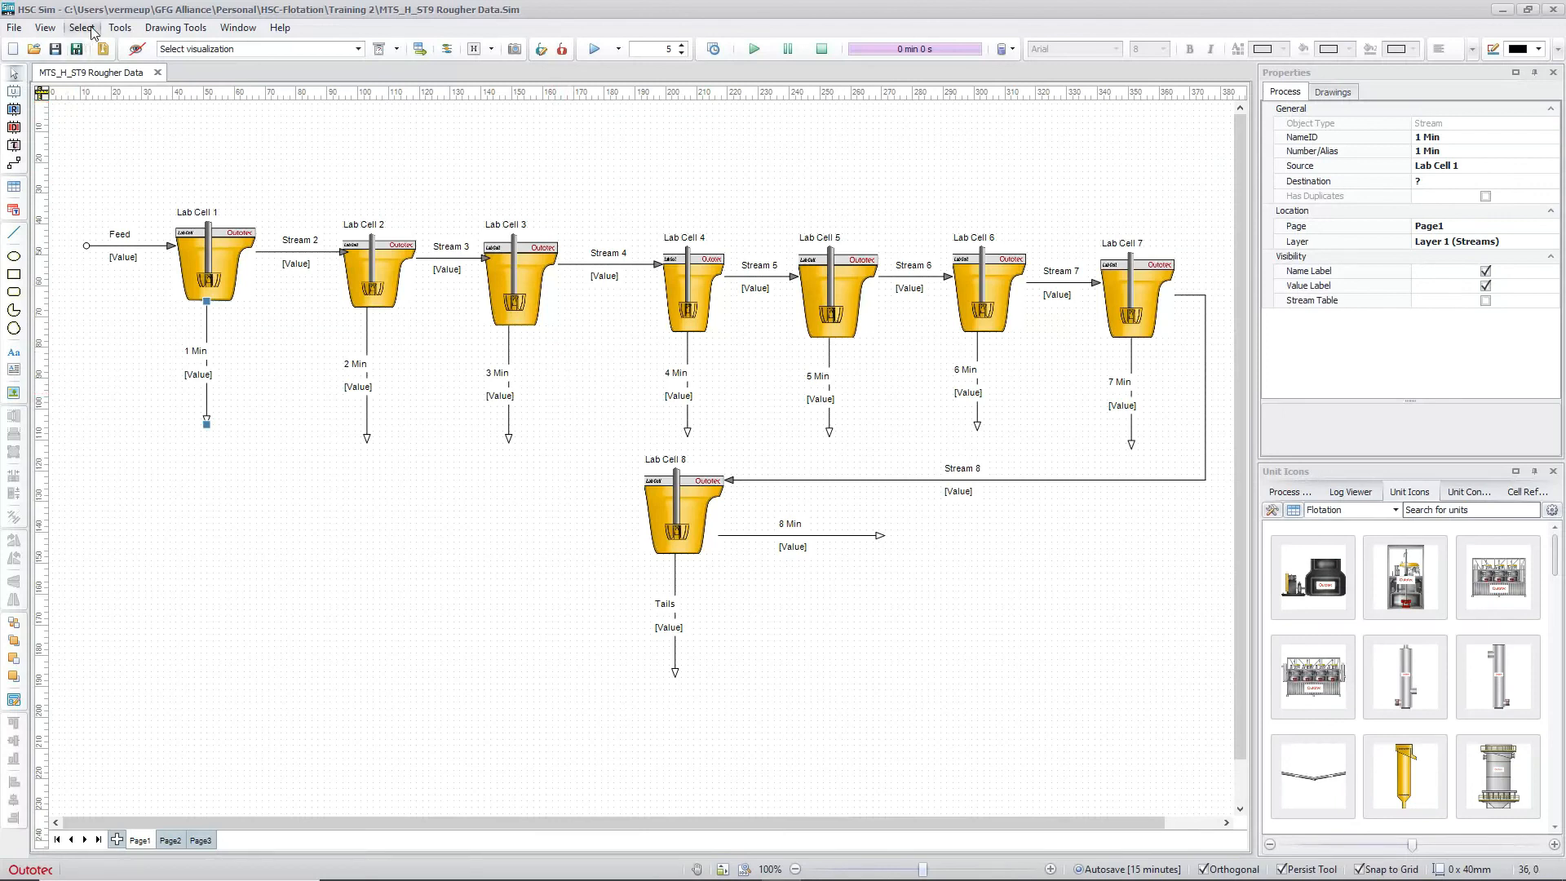
- Reopen the model fit with 1 Min through 8 Min as the concentrate streams
{"action": "left_click", "coordinate": [120, 28]}
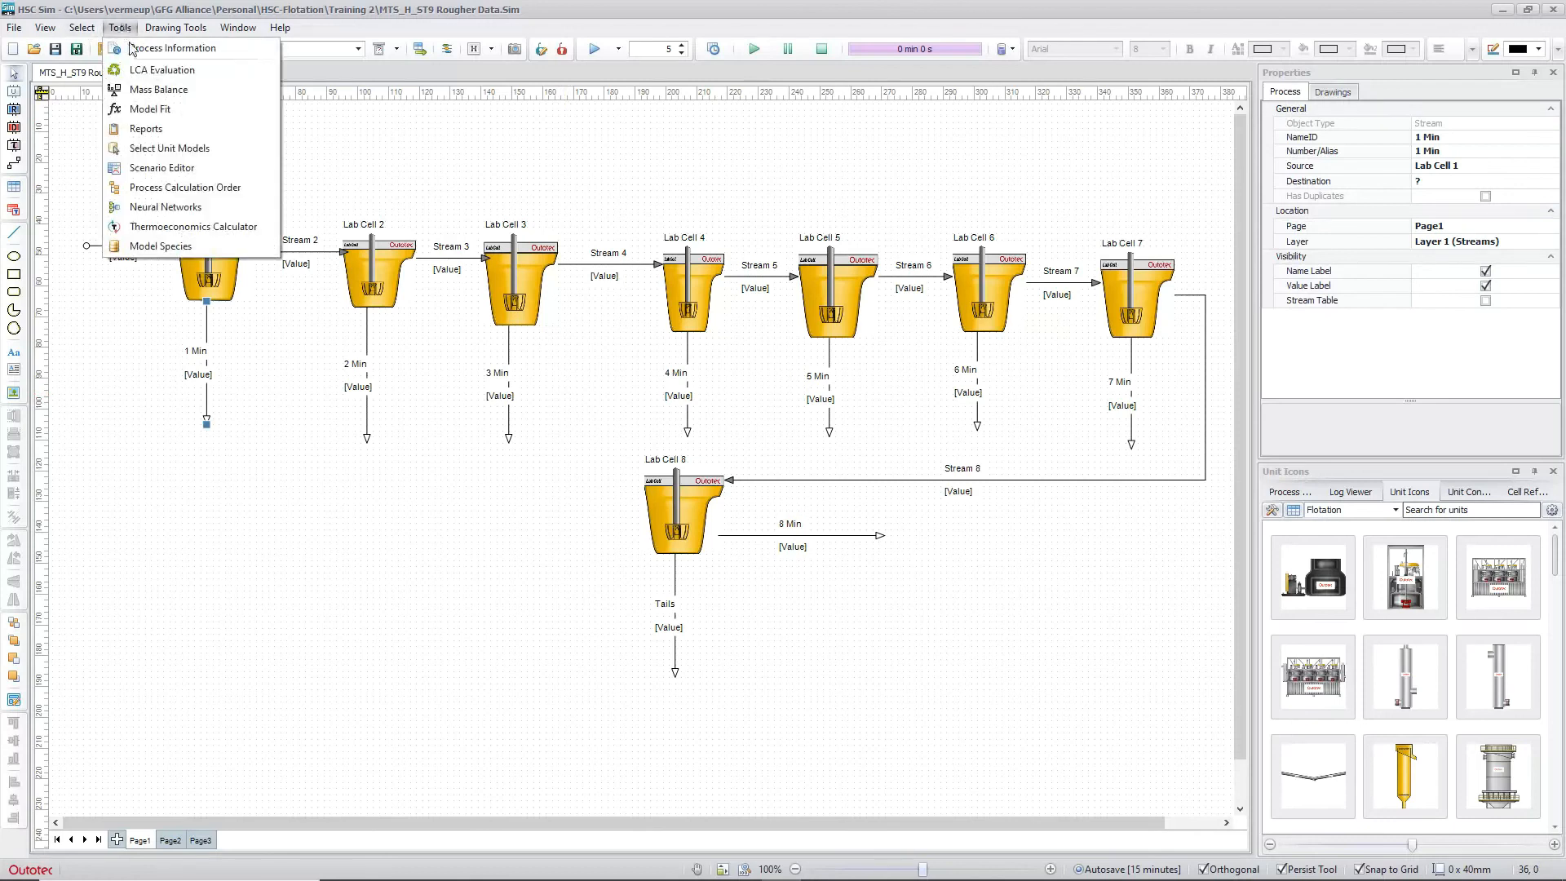
{"action": "left_click", "coordinate": [149, 109]}
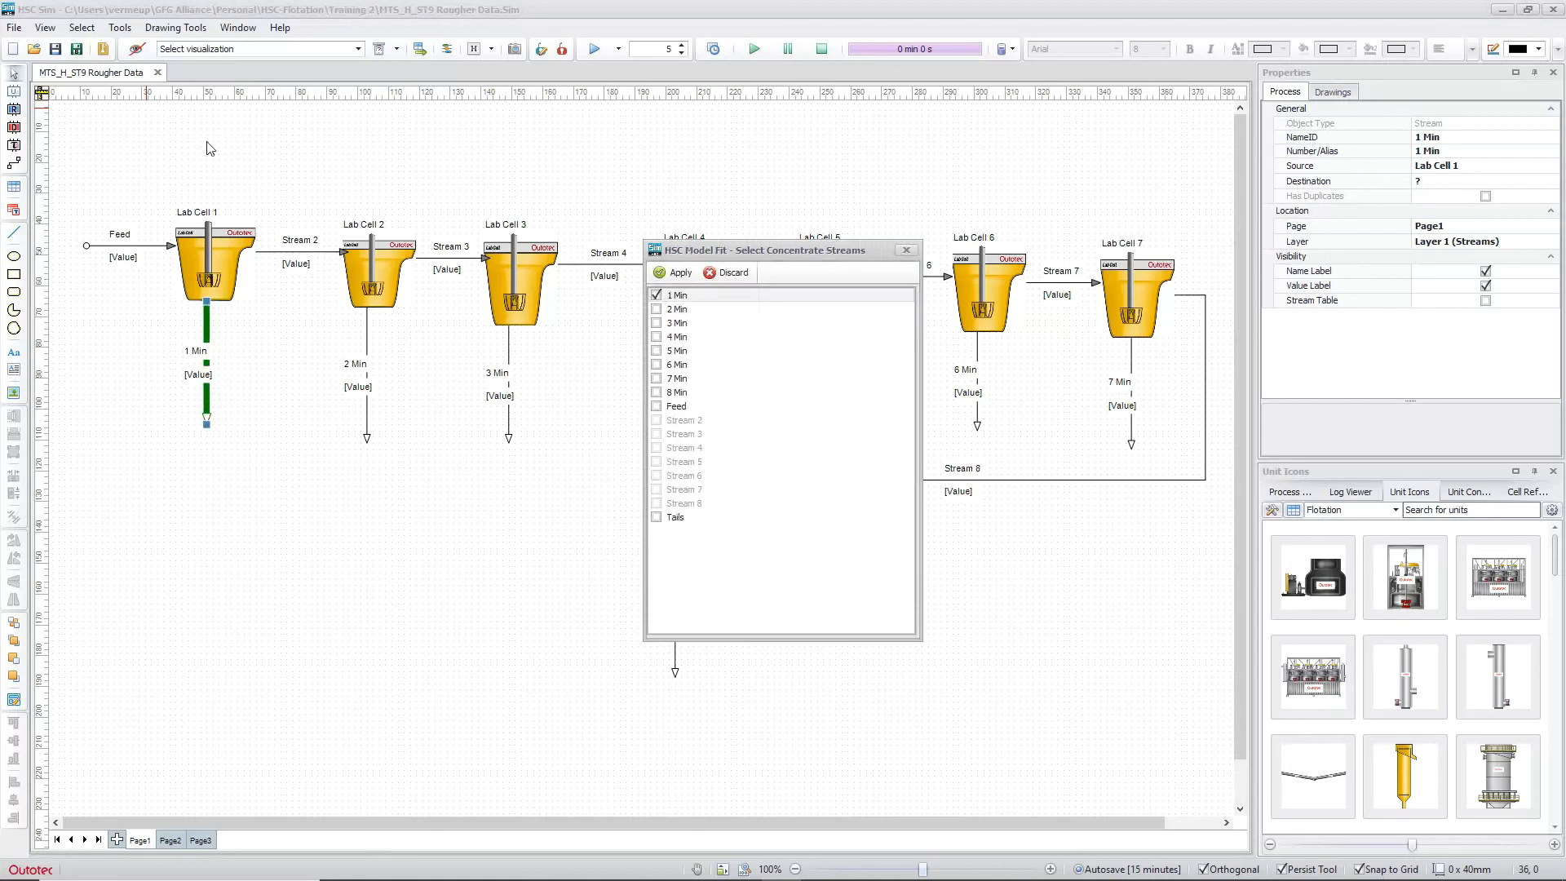
{"action": "left_click", "coordinate": [658, 310]}
{"action": "left_click", "coordinate": [657, 323]}
{"action": "left_click", "coordinate": [657, 337]}
{"action": "left_click", "coordinate": [657, 351]}
{"action": "left_click", "coordinate": [657, 365]}
{"action": "left_click", "coordinate": [658, 378]}
{"action": "left_click", "coordinate": [658, 392]}
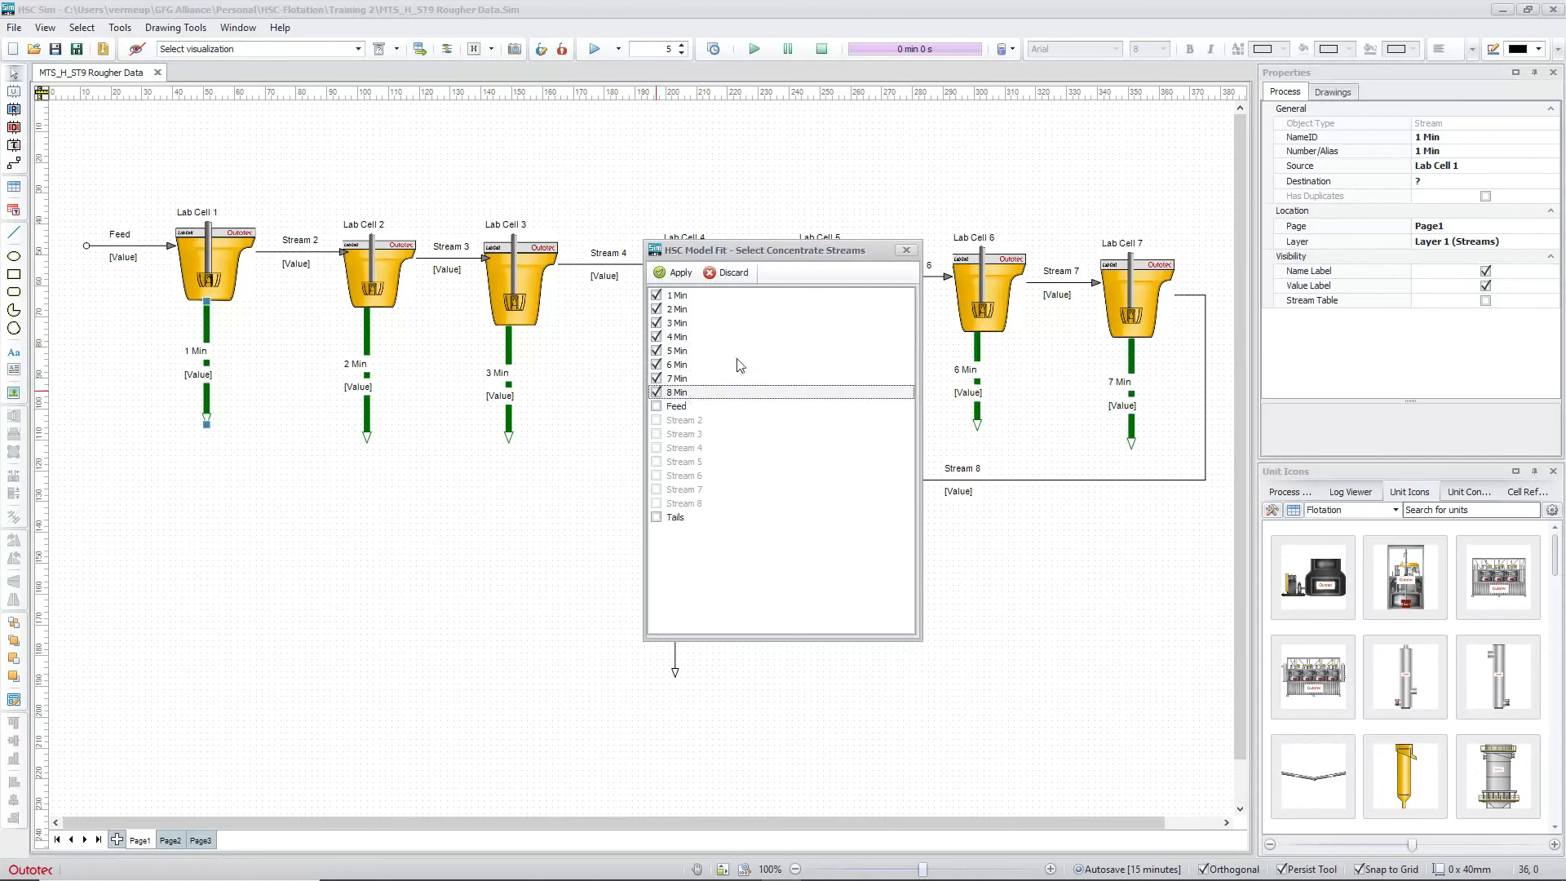
{"action": "left_click", "coordinate": [676, 274]}
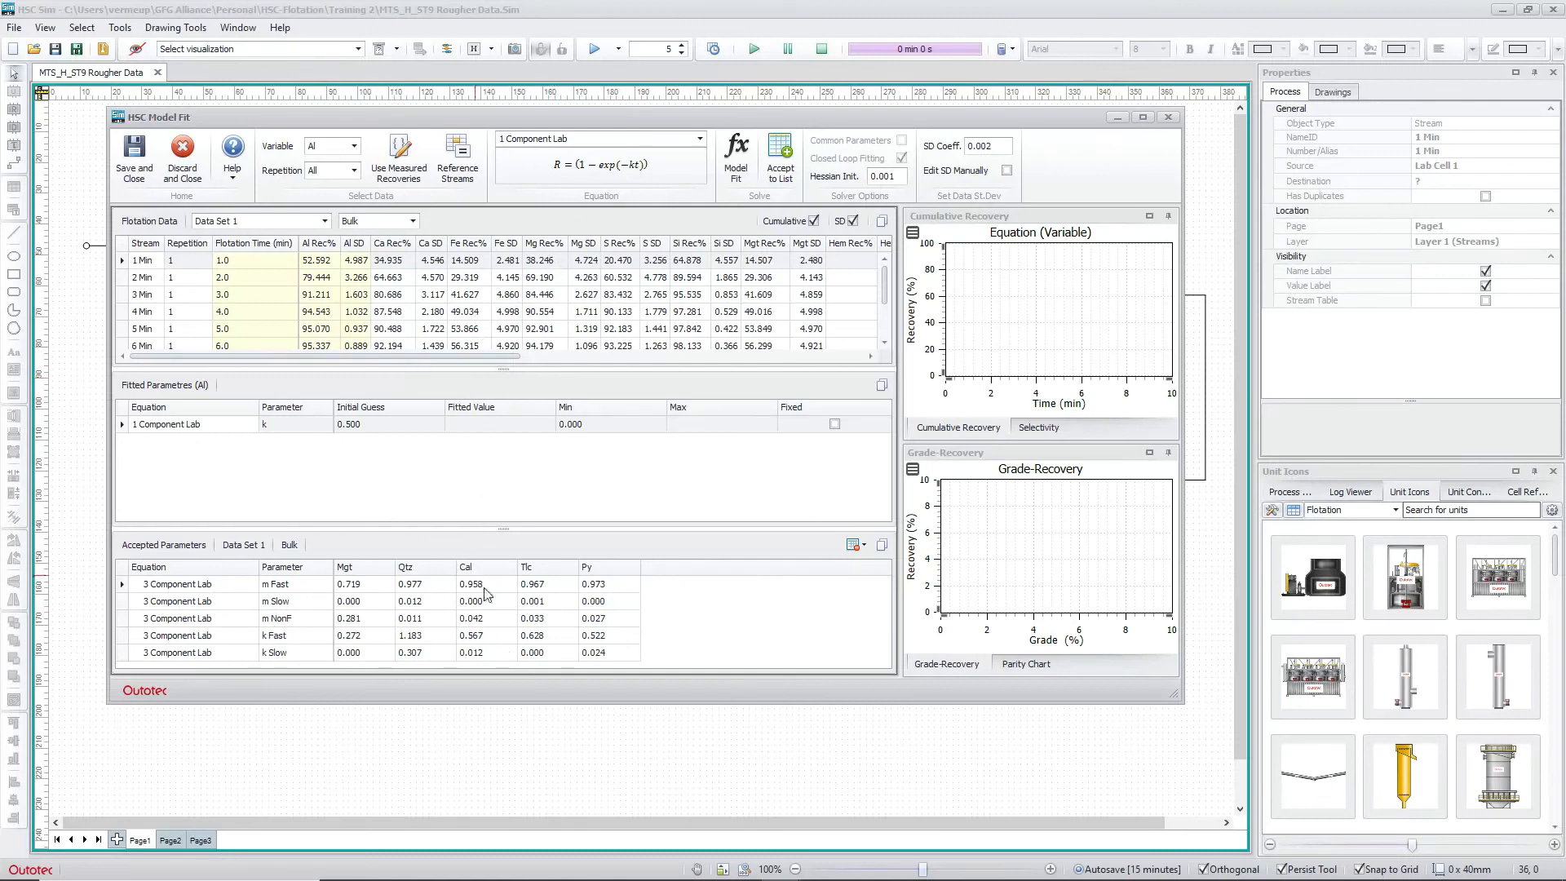
- Copy the accepted parameters table into a new blank Excel workbook at cell A1, and move the workbook window aside
{"action": "left_click", "coordinate": [885, 546]}
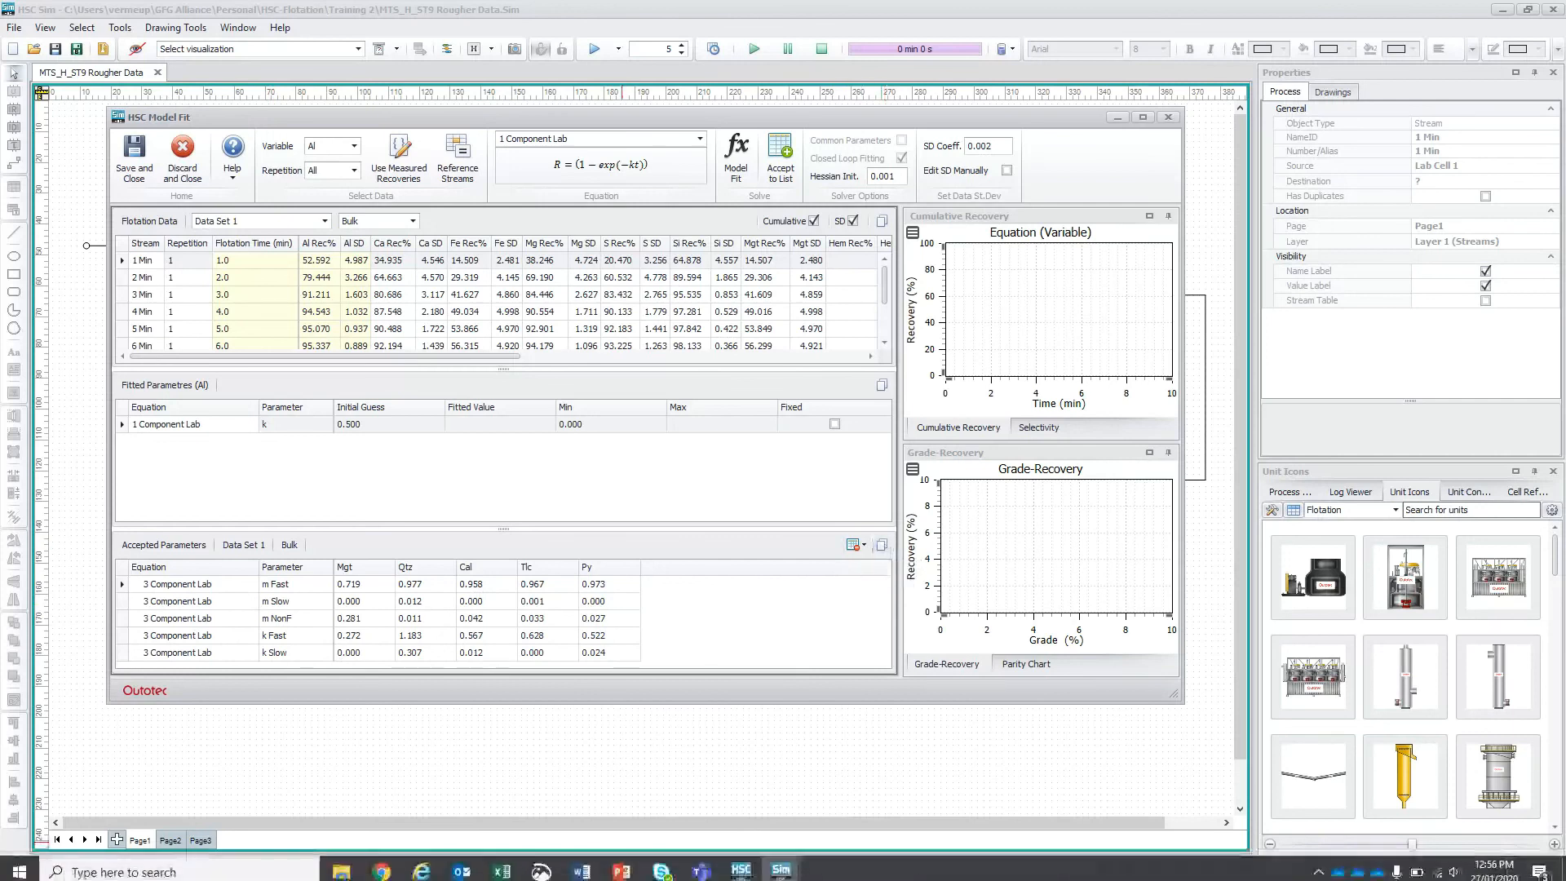
{"action": "left_click", "coordinate": [496, 873]}
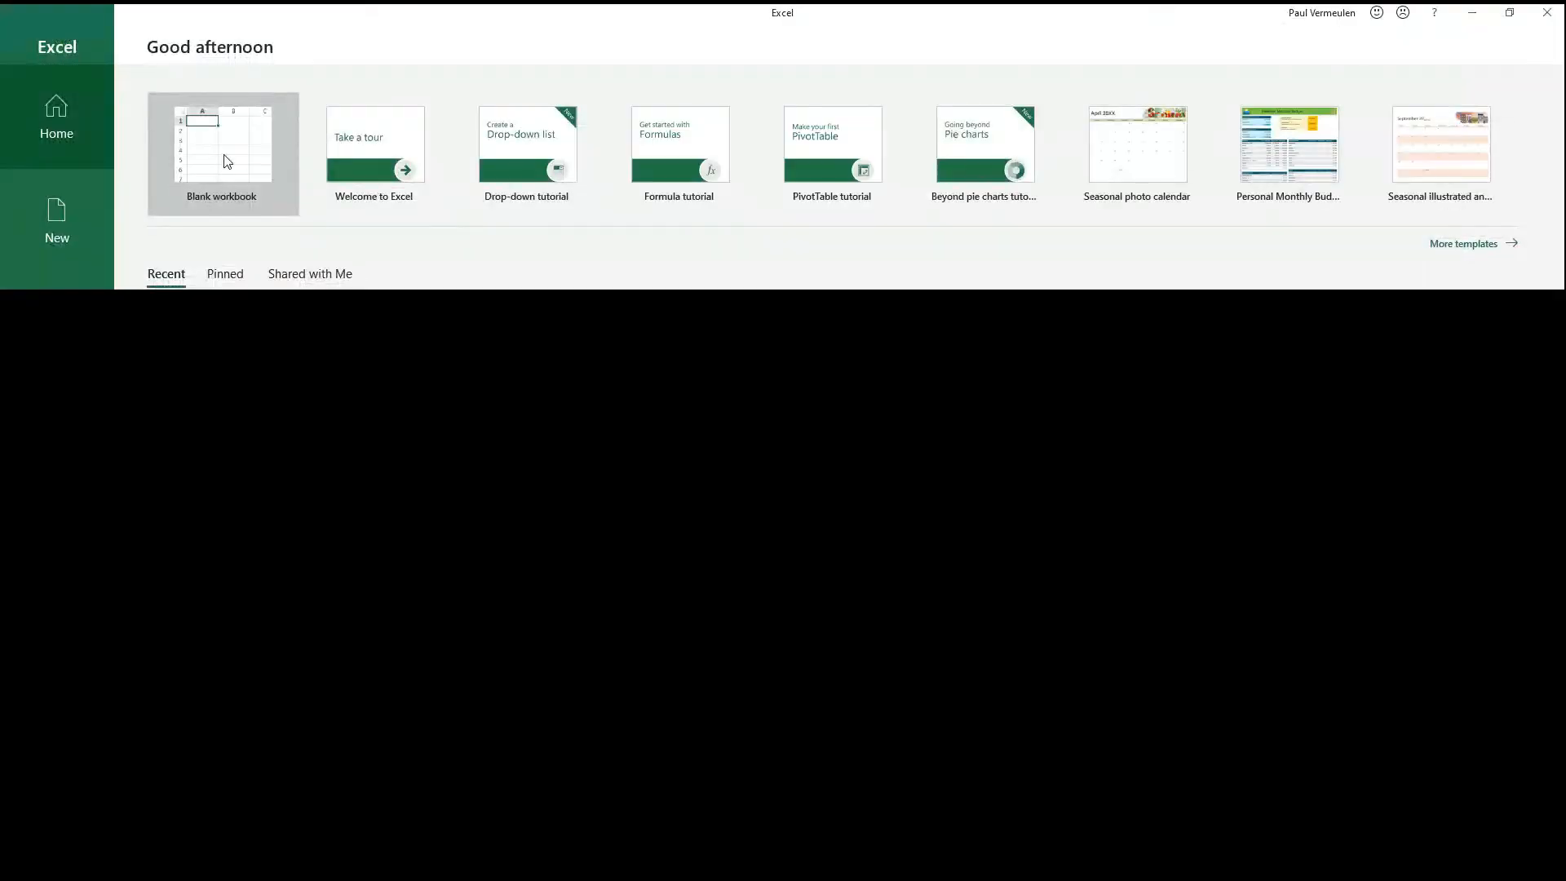
{"action": "left_click", "coordinate": [227, 161]}
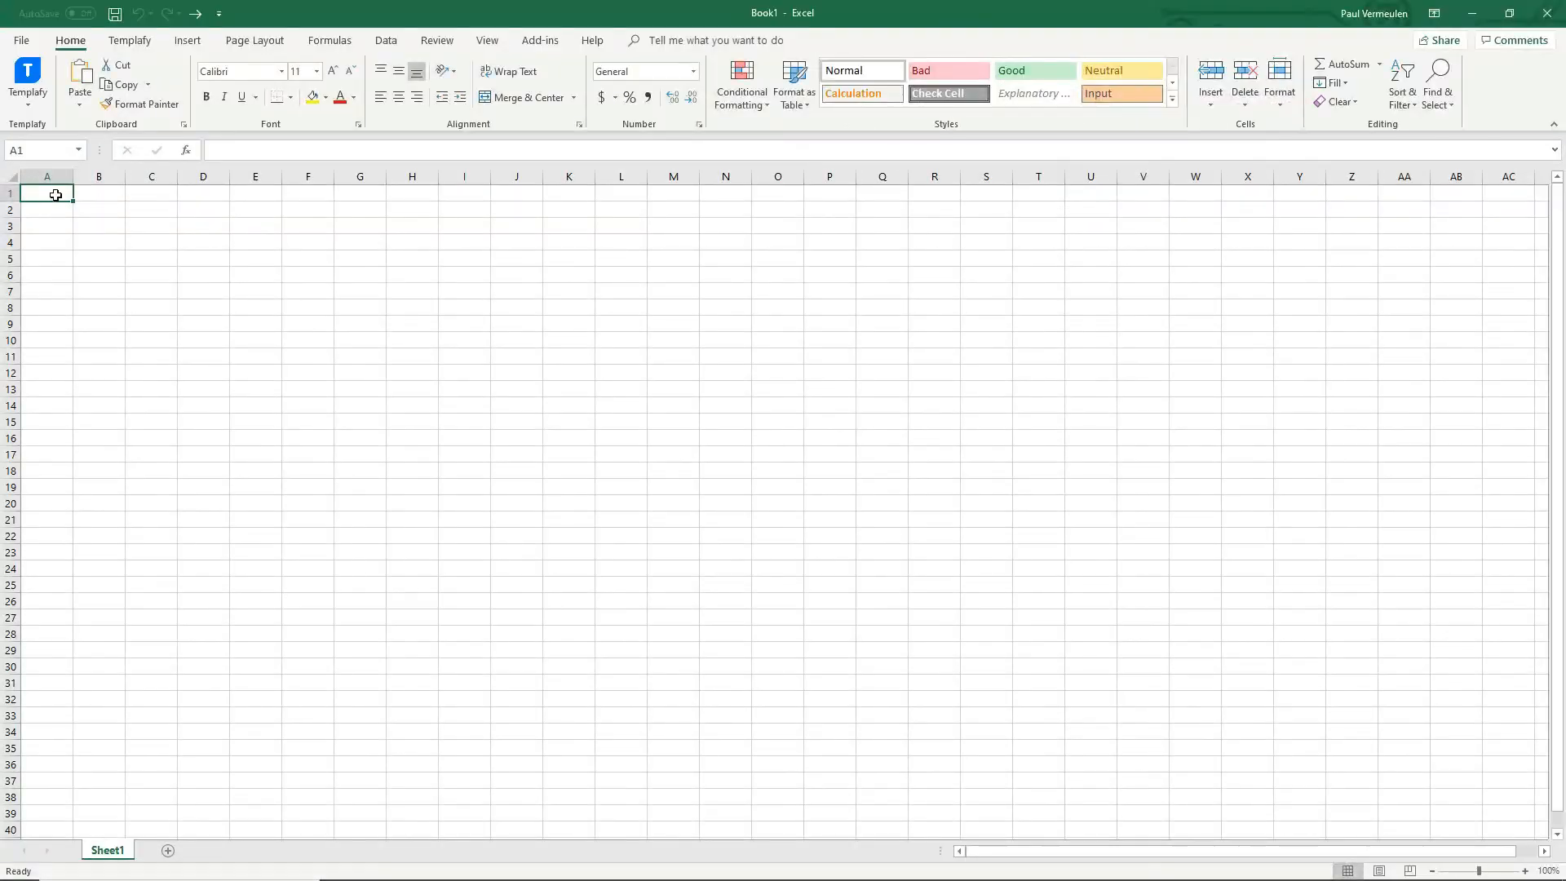
{"action": "right_click", "coordinate": [55, 195]}
{"action": "left_click", "coordinate": [86, 264]}
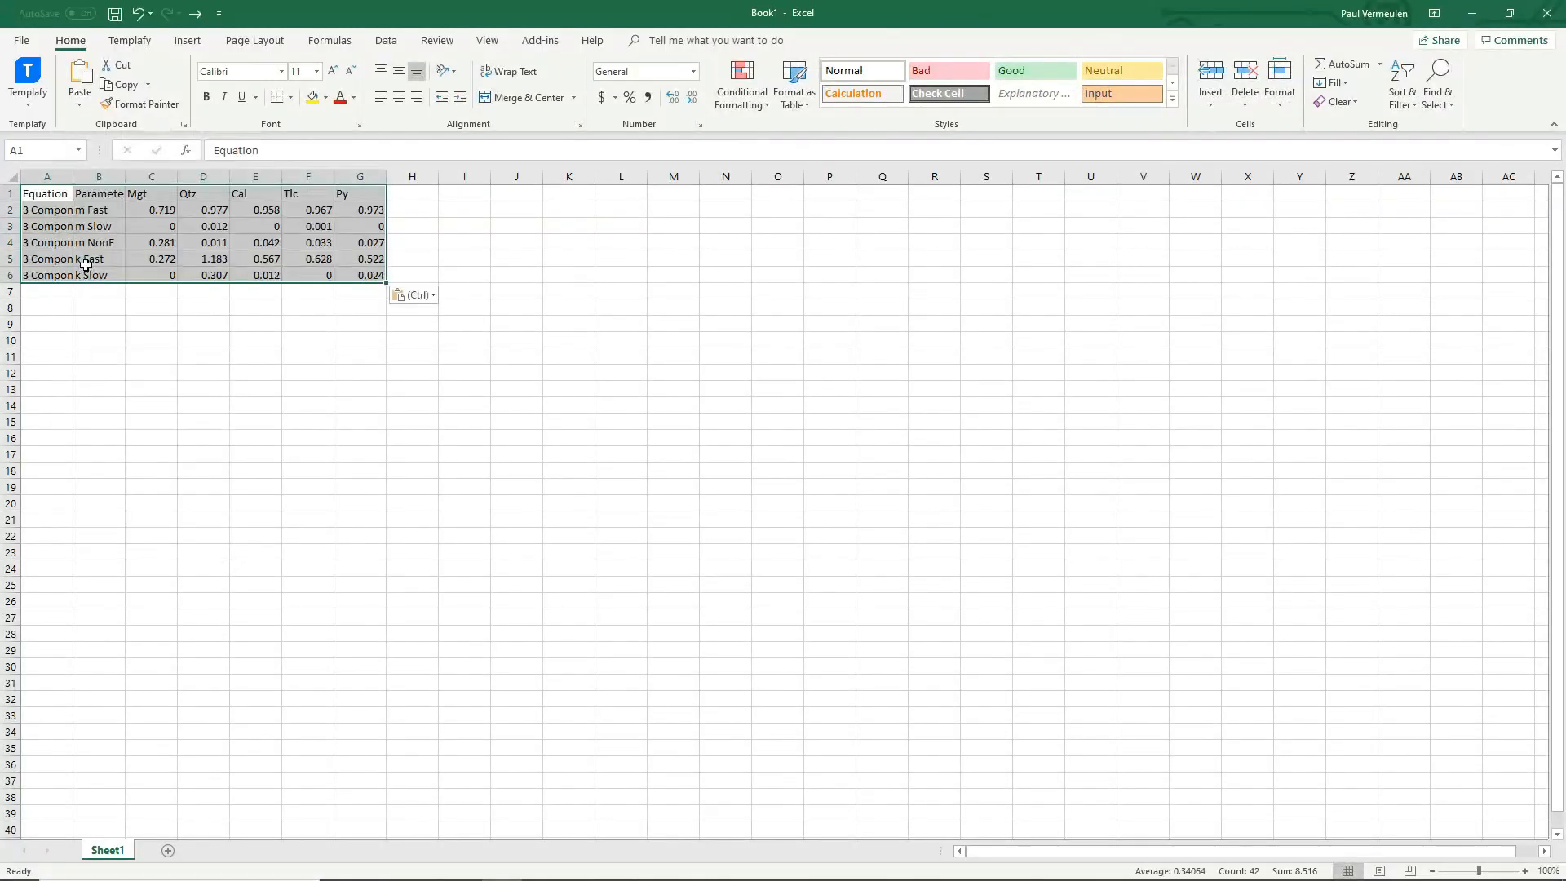
{"action": "left_click_drag", "start_coordinate": [351, 17], "coordinate": [1469, 593]}
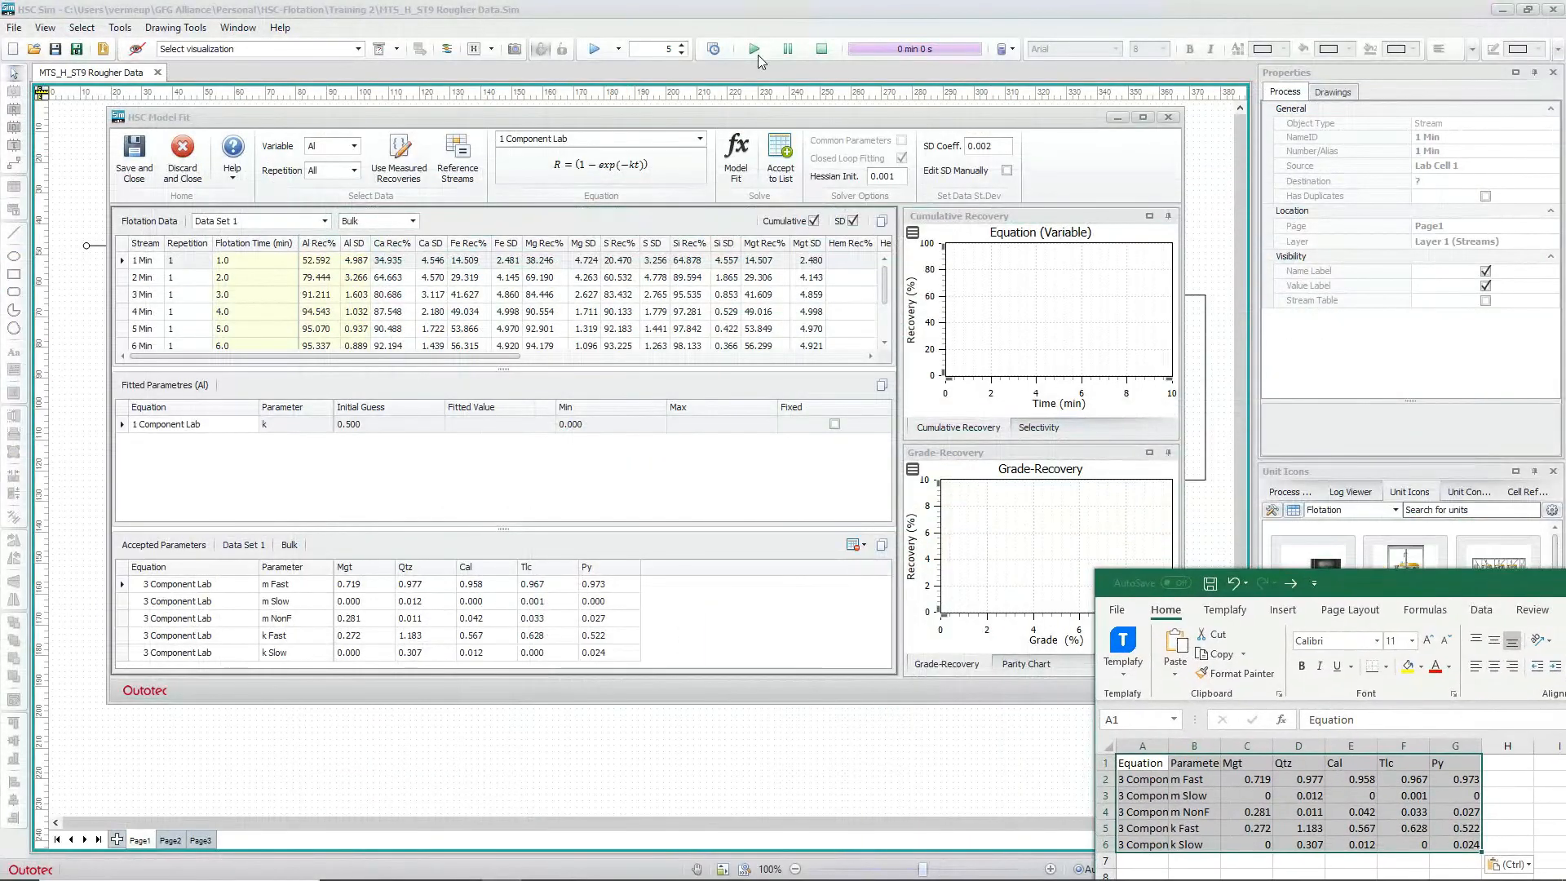
- Return to HSC Sim, save and close the model fit, and save the process file
{"action": "left_click", "coordinate": [742, 18]}
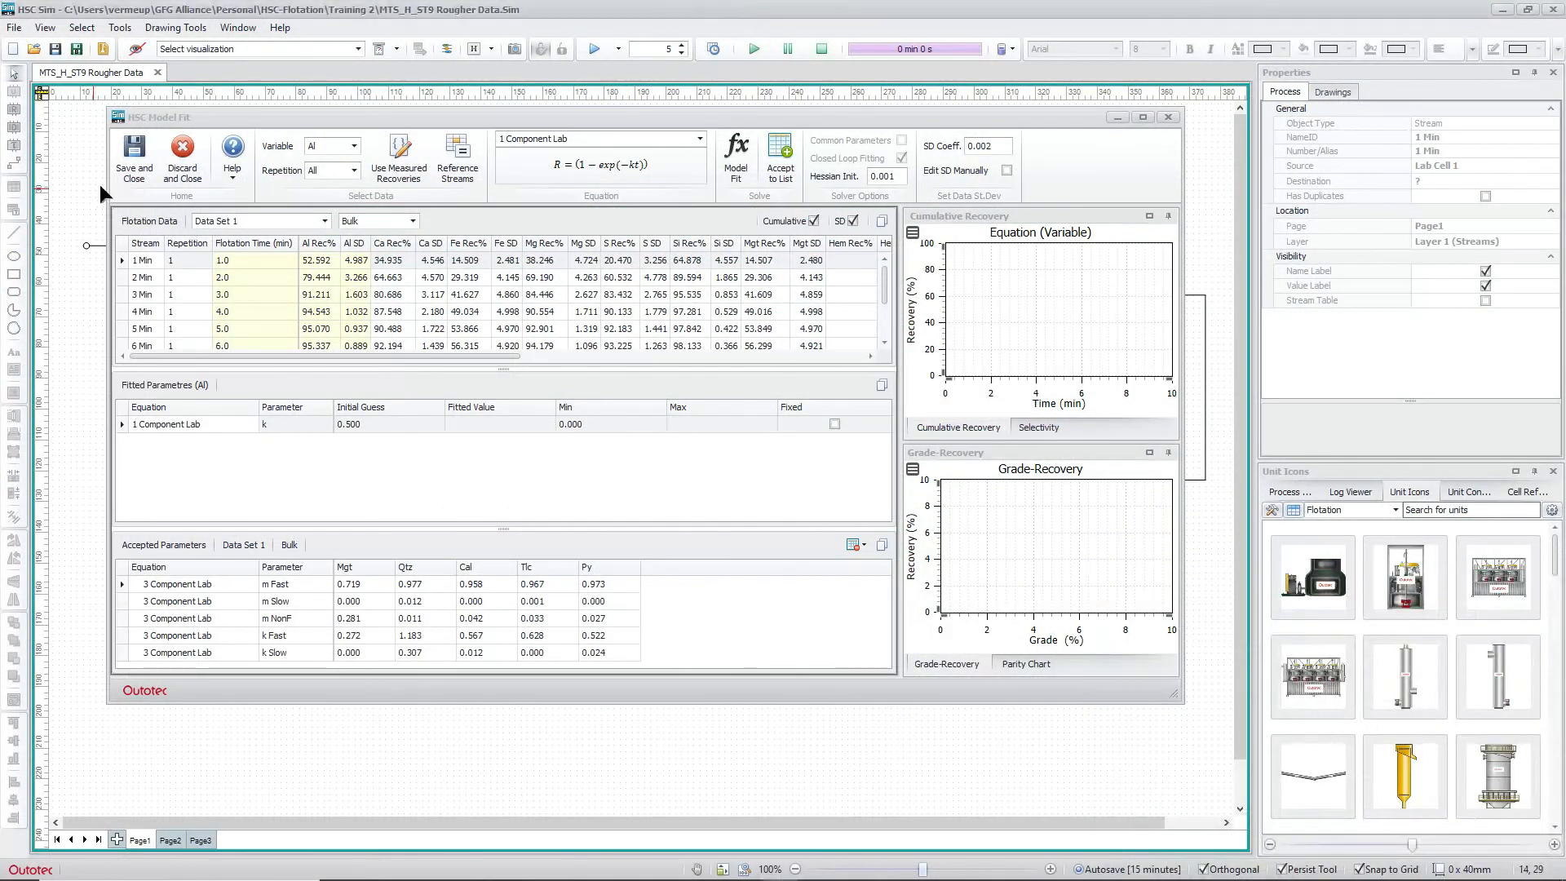
{"action": "left_click", "coordinate": [132, 151]}
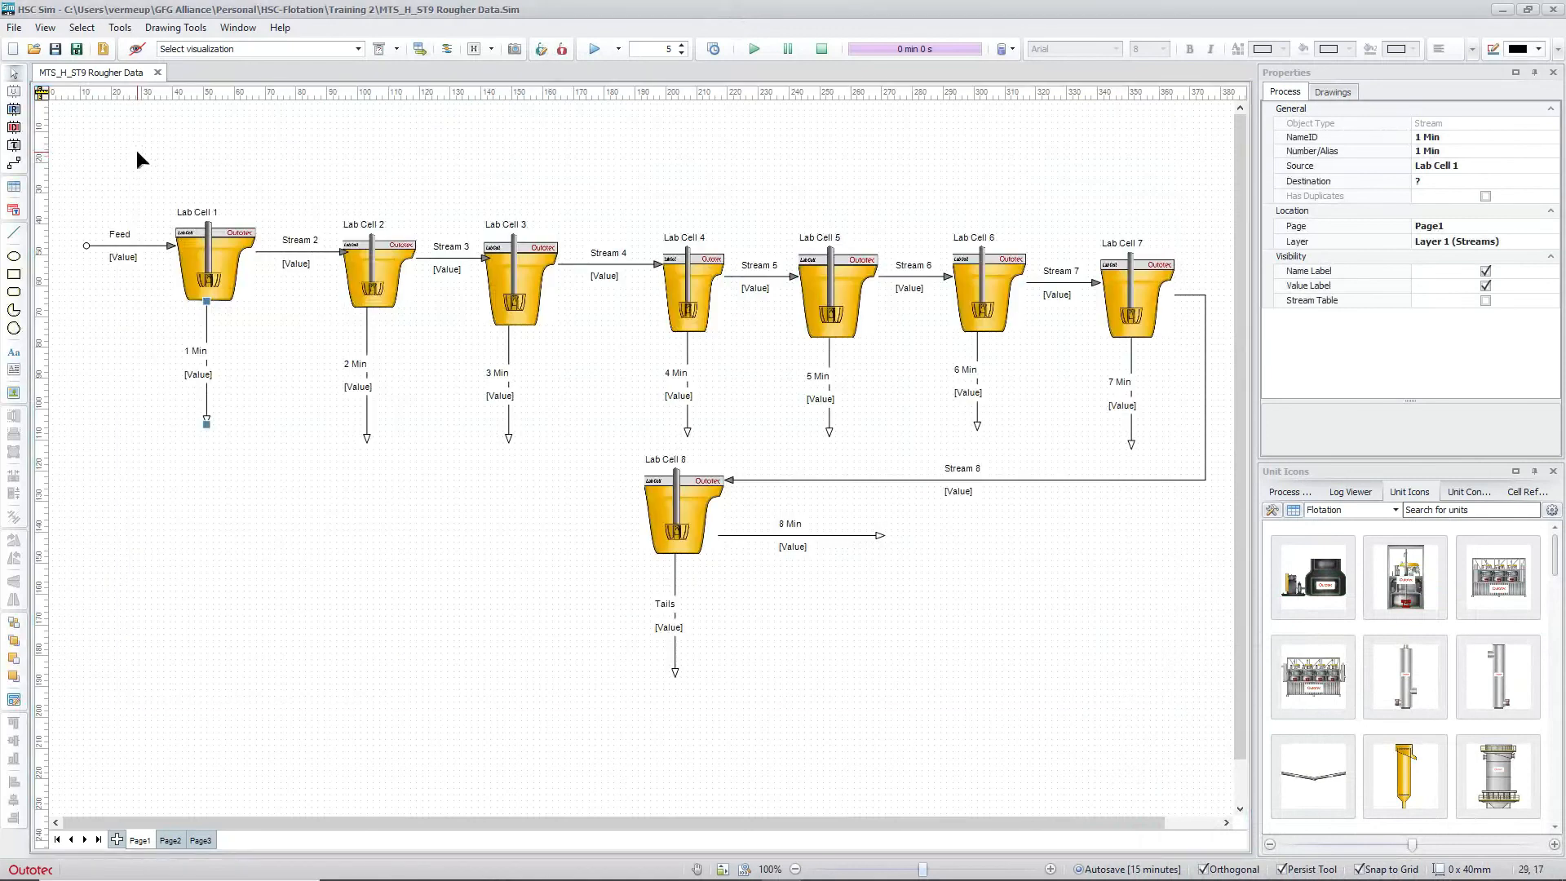
{"action": "left_click", "coordinate": [56, 51]}
- Switch to the Excel workbook holding the copied kinetics parameters
{"action": "mouse_move", "coordinate": [942, 870]}
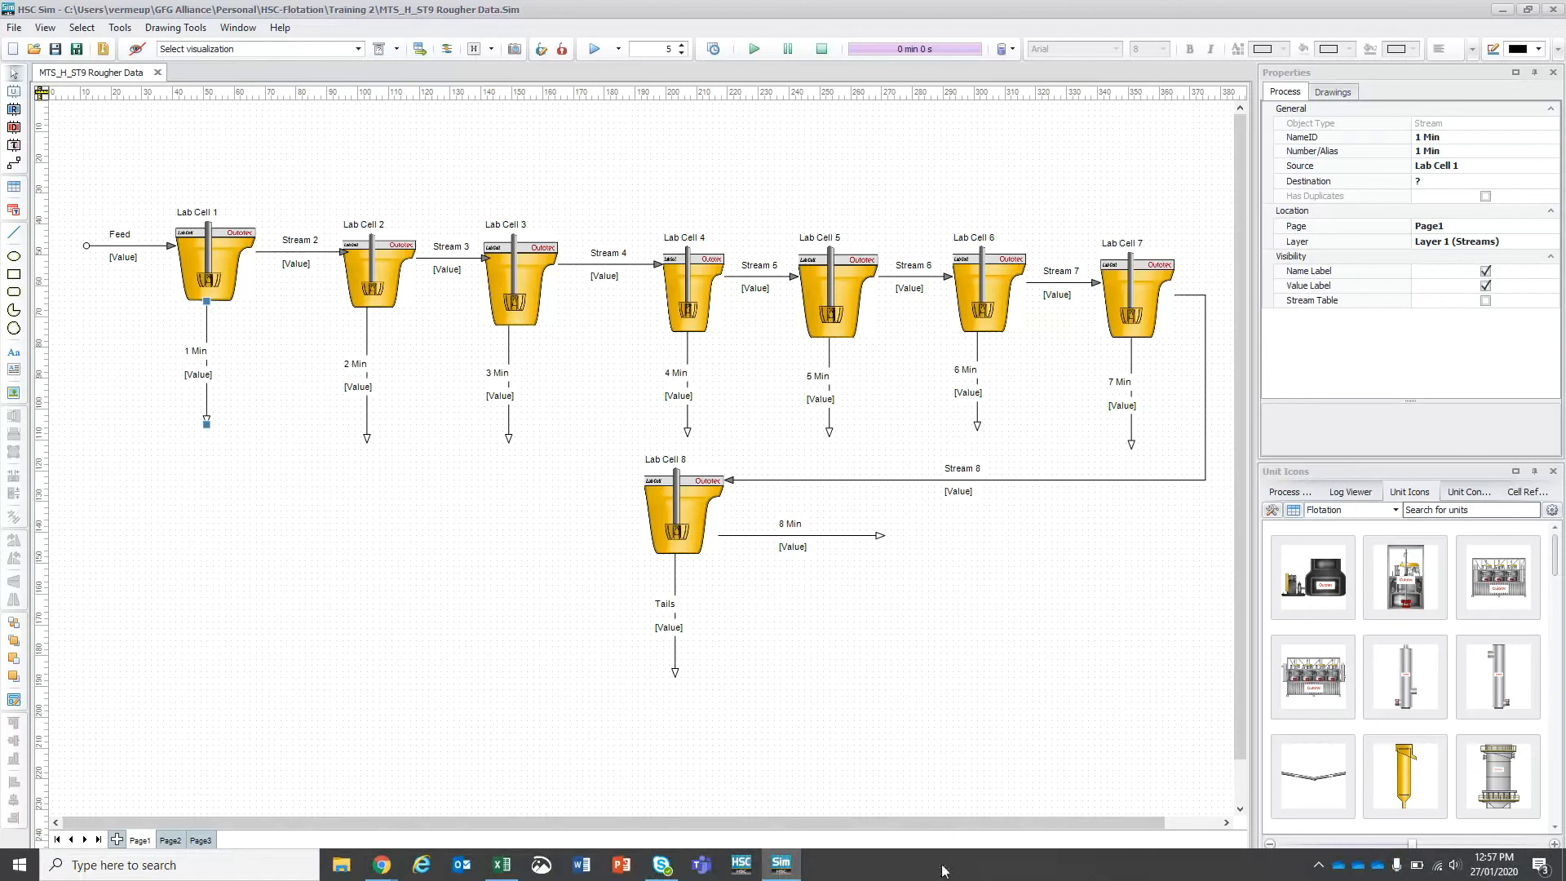
{"action": "left_click", "coordinate": [502, 864]}
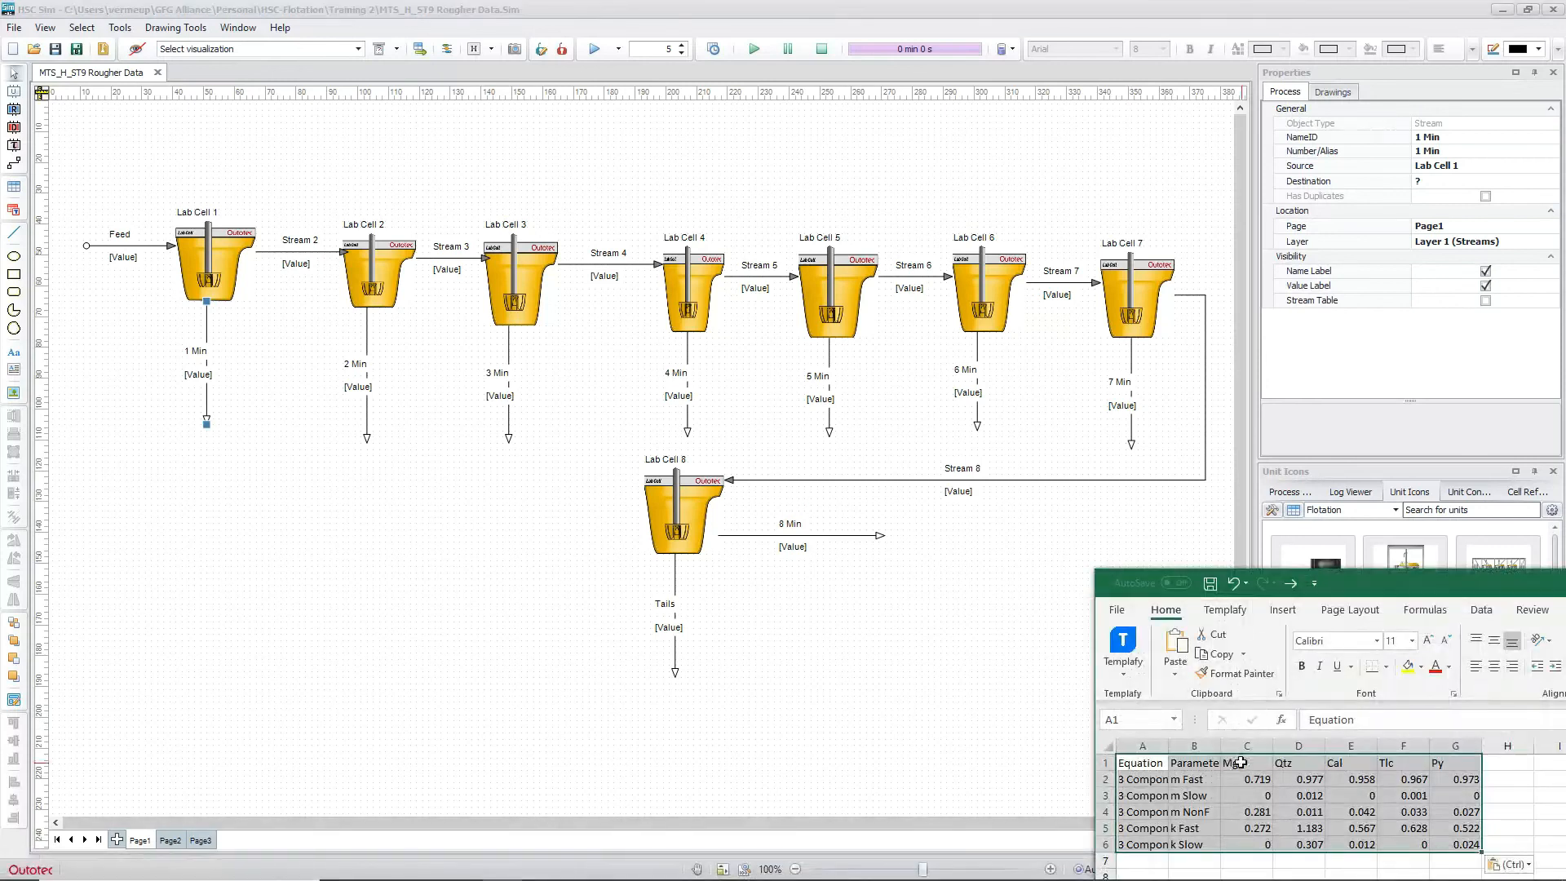